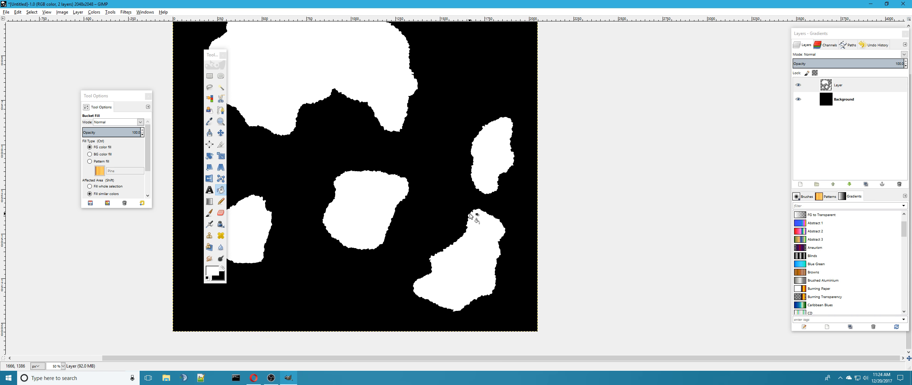
# Step: Inspect the pixel edge of a white landmass up close, hiding the black Background layer and showing it again
pyautogui.scroll(8, 485, 206)
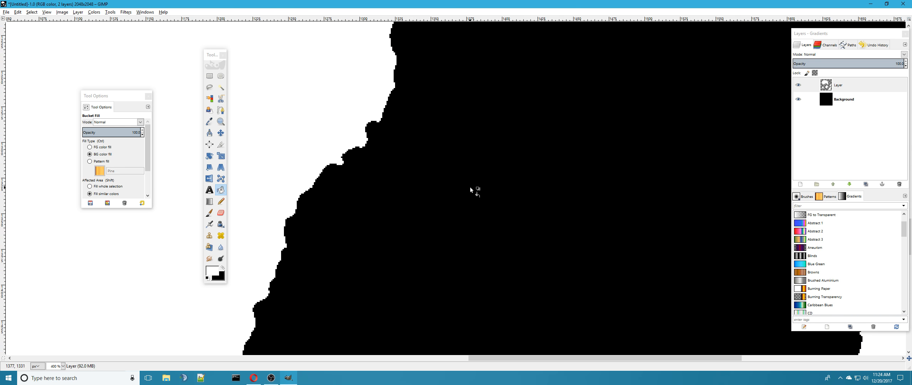
pyautogui.scroll(7, 386, 126)
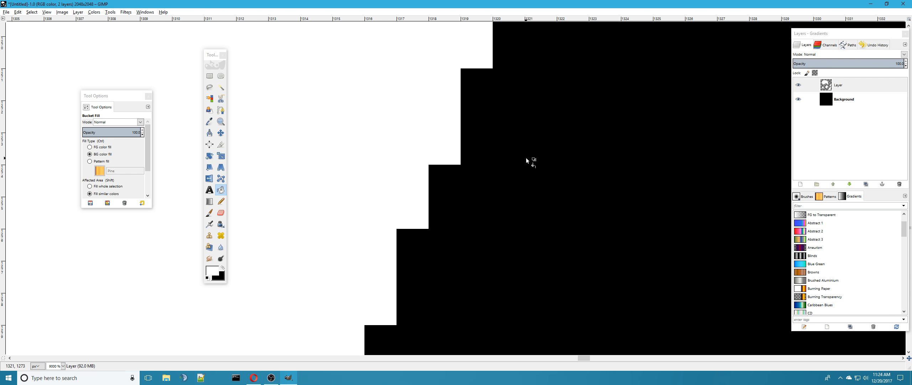
pyautogui.click(797, 99)
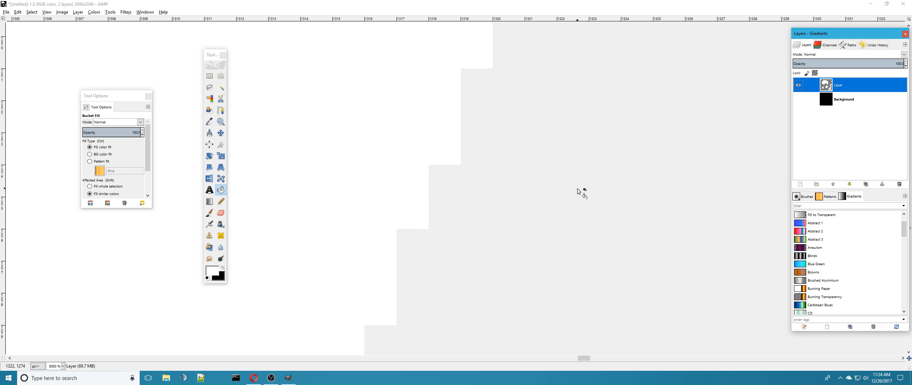
pyautogui.click(799, 99)
pyautogui.click(853, 102)
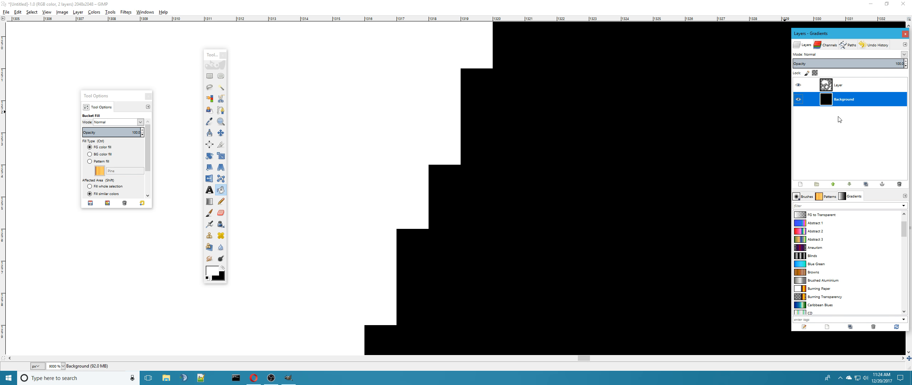
# Step: Select all the white landmasses on the layer named Layer with the Select by Color tool
pyautogui.click(806, 87)
pyautogui.scroll(-13, 559, 147)
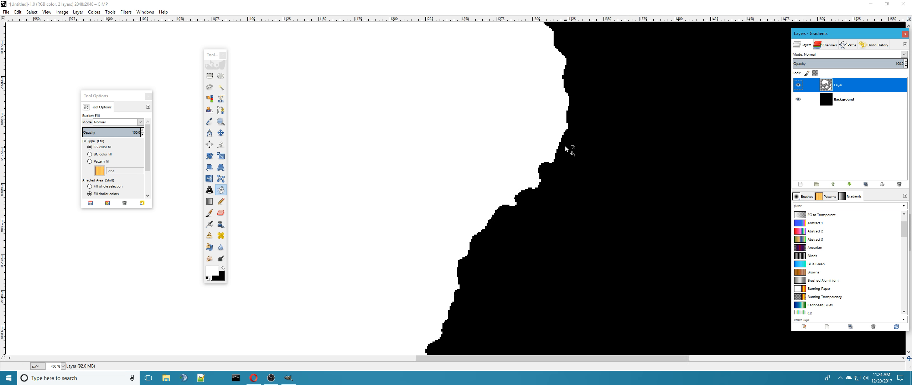
pyautogui.scroll(-1, 565, 147)
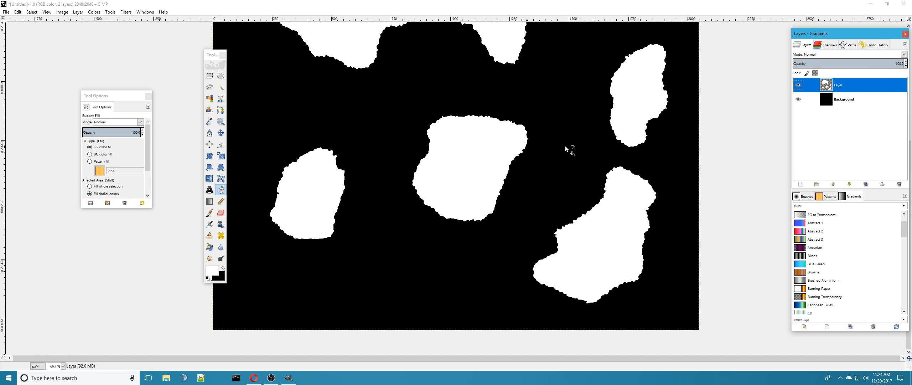
pyautogui.middleClick(352, 111)
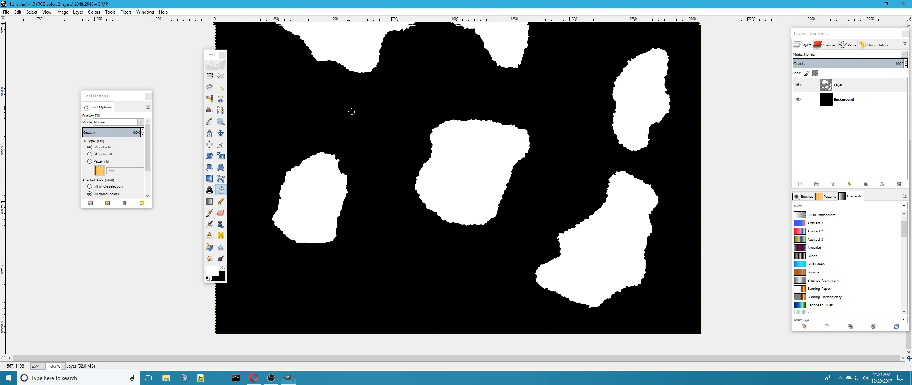
pyautogui.moveTo(351, 112); pyautogui.dragTo(388, 130)
pyautogui.click(856, 87)
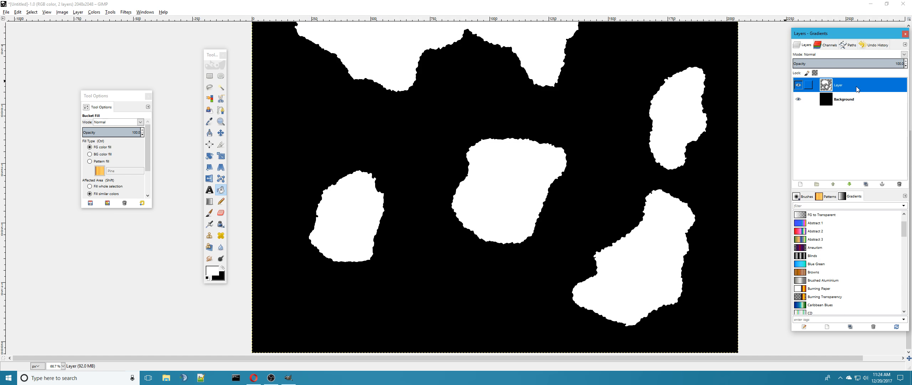
pyautogui.click(209, 99)
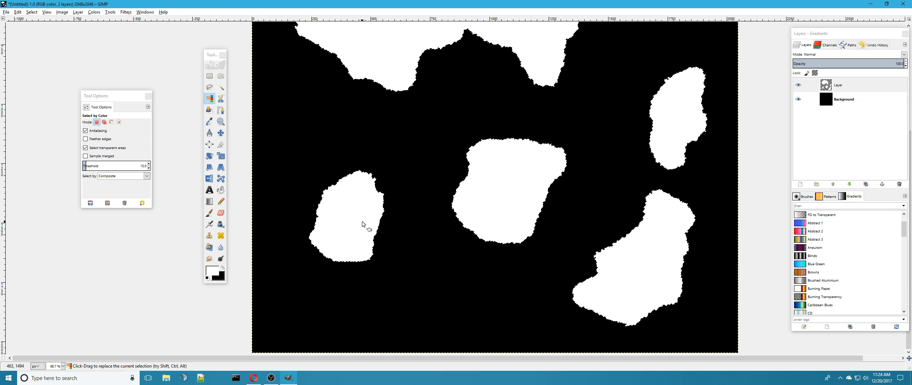
pyautogui.scroll(3, 353, 218)
pyautogui.scroll(-3, 364, 211)
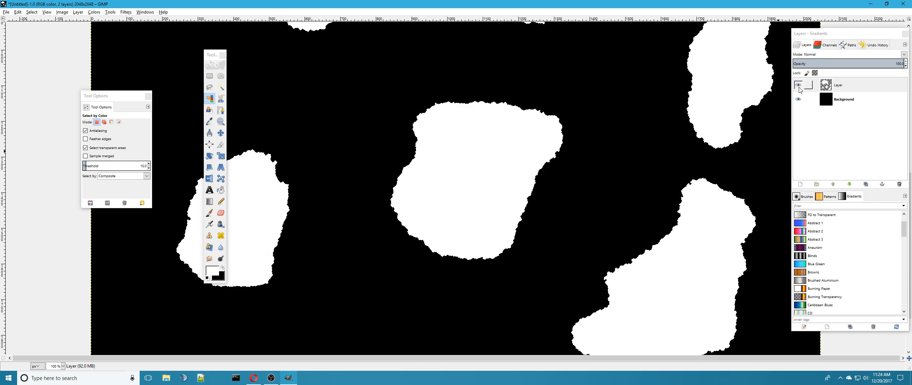
# Step: Toggle the white landmass layer's visibility, leave it hidden, and move it beneath the Background layer
pyautogui.click(798, 84)
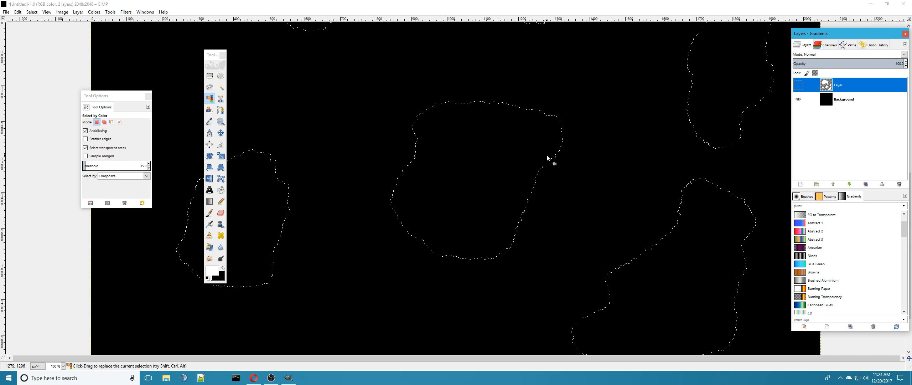
pyautogui.click(798, 85)
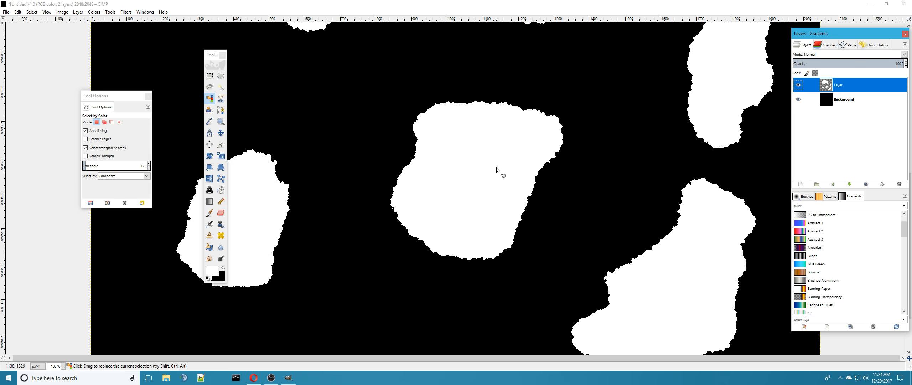
pyautogui.click(798, 85)
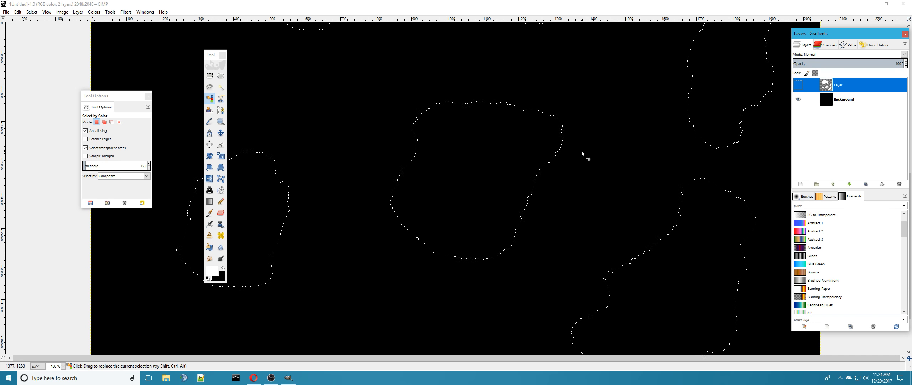
pyautogui.moveTo(847, 86); pyautogui.dragTo(847, 136)
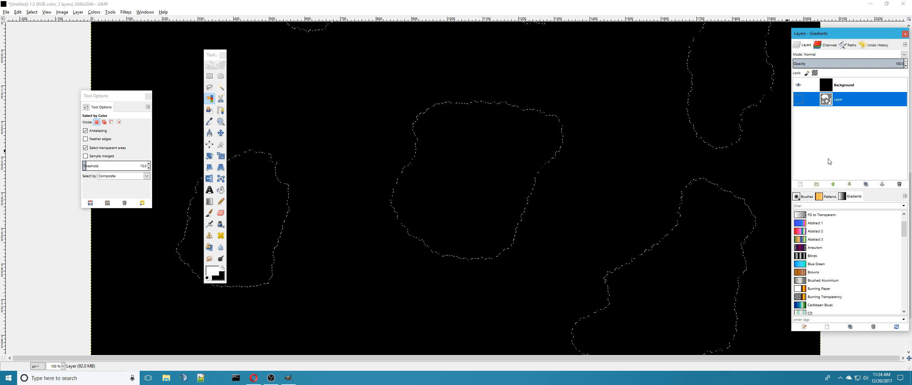
pyautogui.scroll(-4, 574, 195)
pyautogui.scroll(3, 551, 197)
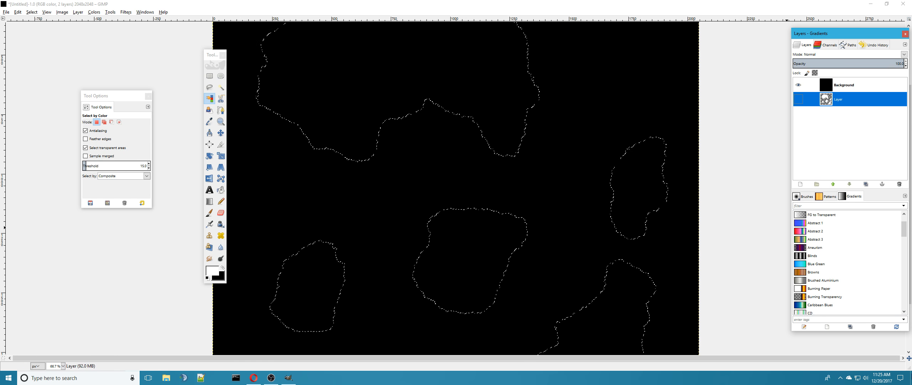
pyautogui.press('super+d')
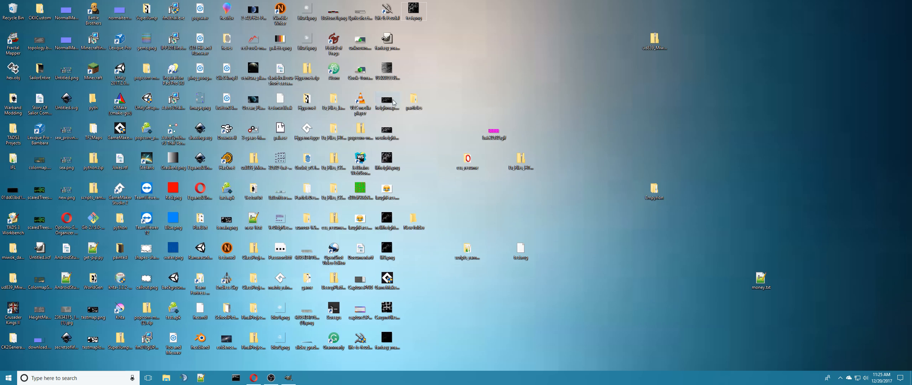
pyautogui.doubleClick(386, 70)
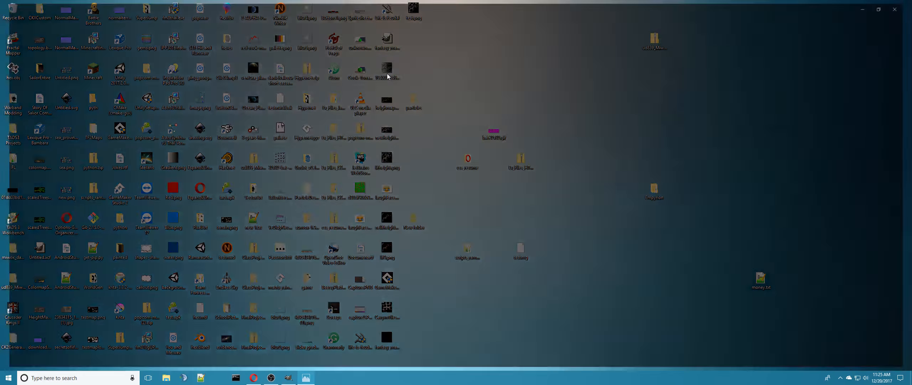
pyautogui.hotkey('alt', 'F4')
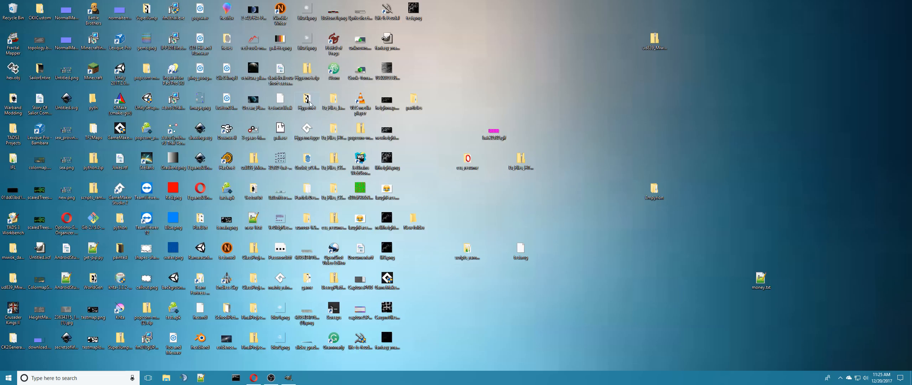
pyautogui.doubleClick(394, 67)
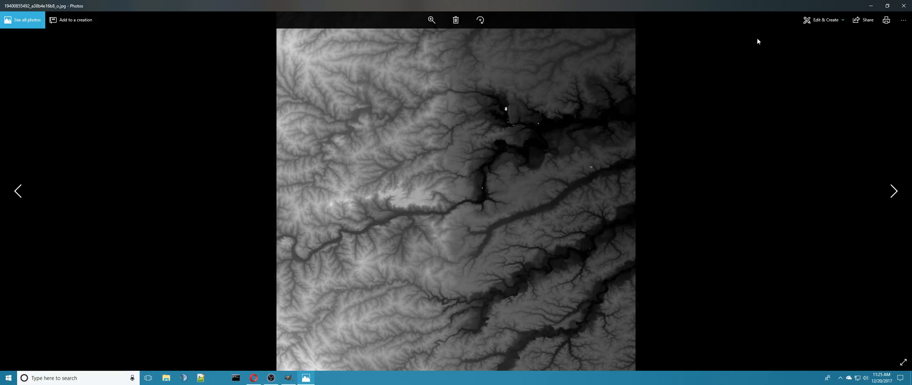
# Step: Examine the heightmap's river valleys, branching ridges and dark lowlands both close up and as a whole
pyautogui.scroll(8, 445, 220)
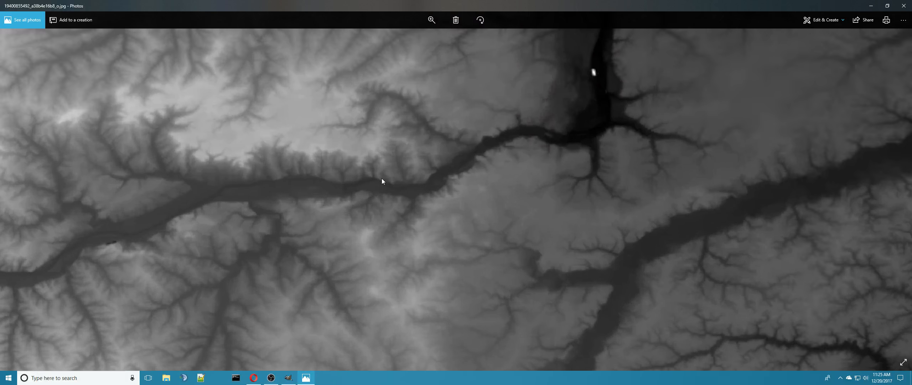
pyautogui.scroll(-8, 394, 182)
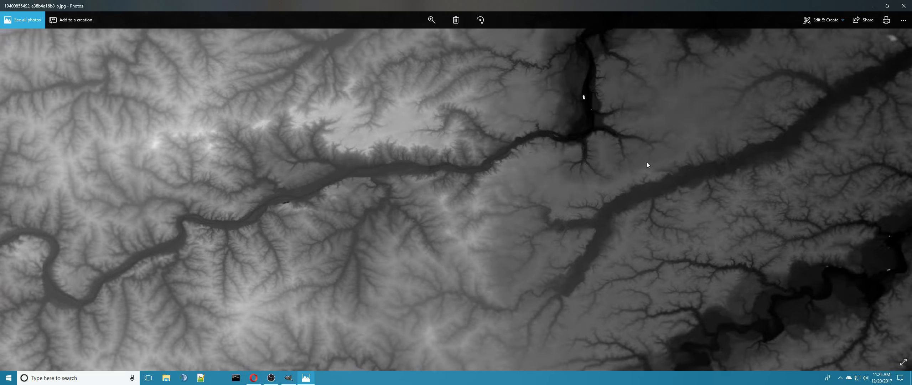
pyautogui.scroll(5, 568, 164)
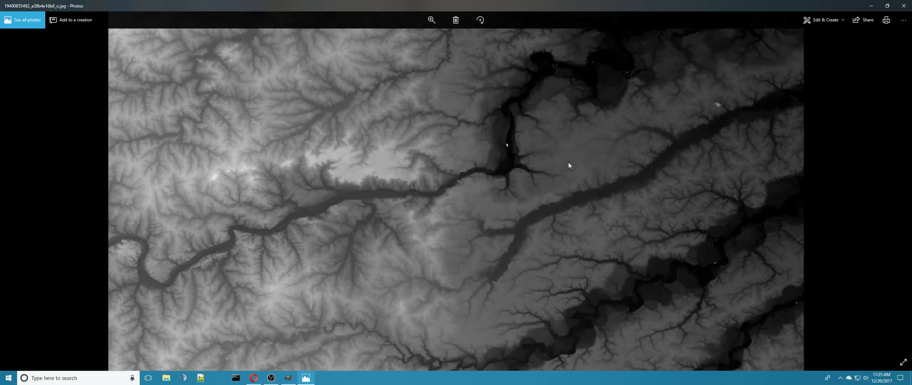
pyautogui.scroll(5, 437, 141)
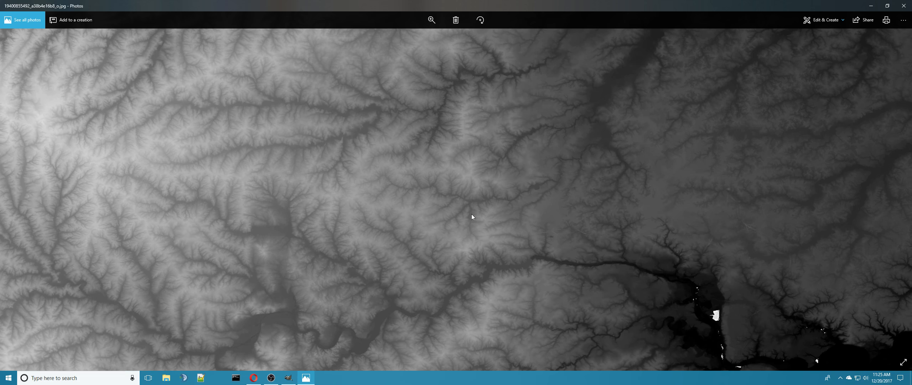
pyautogui.scroll(5, 477, 178)
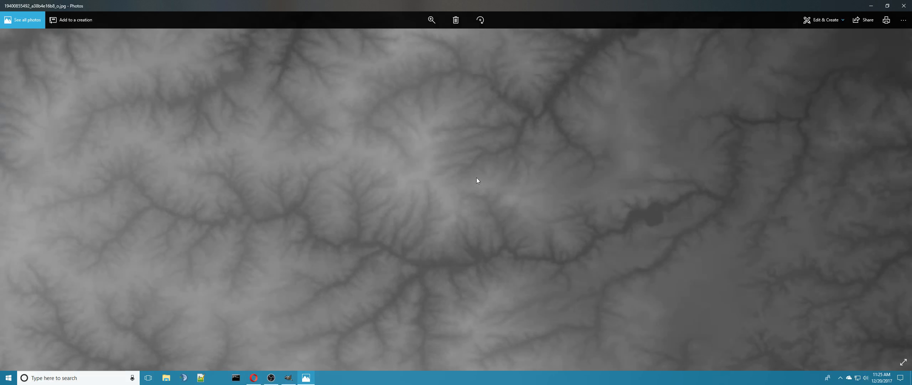
pyautogui.scroll(3, 478, 178)
pyautogui.scroll(-10, 526, 255)
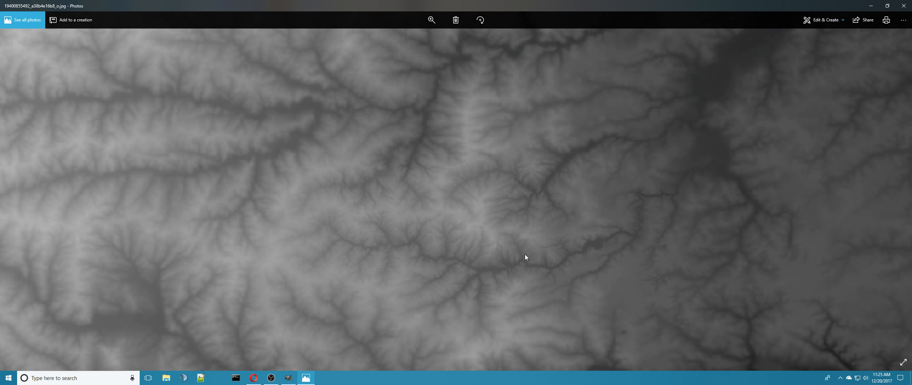
pyautogui.scroll(1, 520, 238)
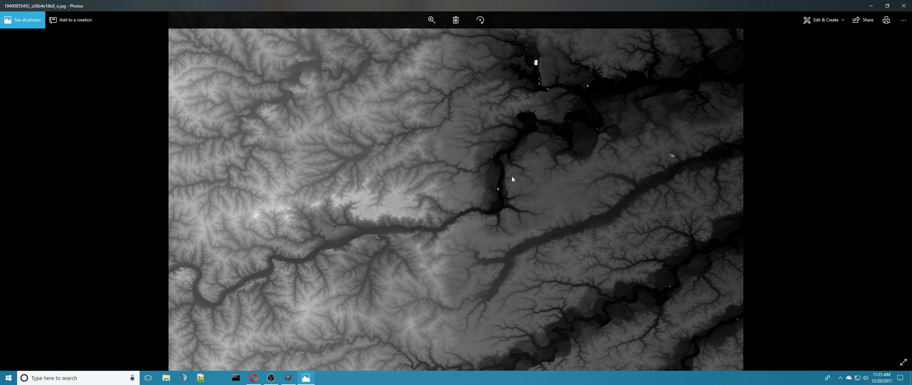
pyautogui.moveTo(512, 178); pyautogui.dragTo(528, 238)
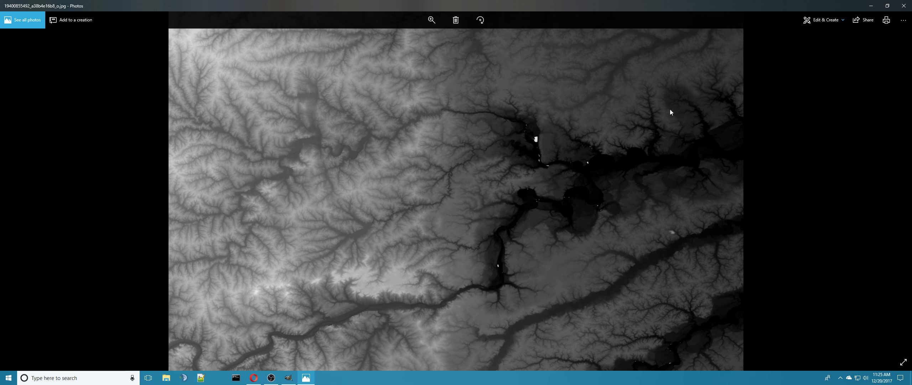
pyautogui.scroll(-4, 590, 191)
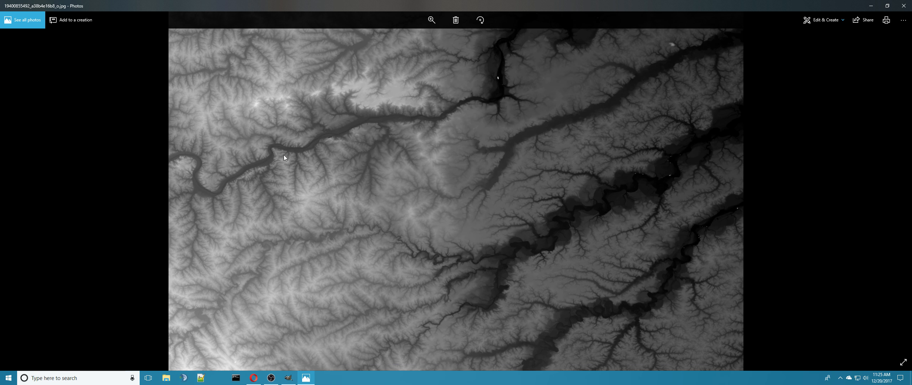
pyautogui.scroll(5, 284, 154)
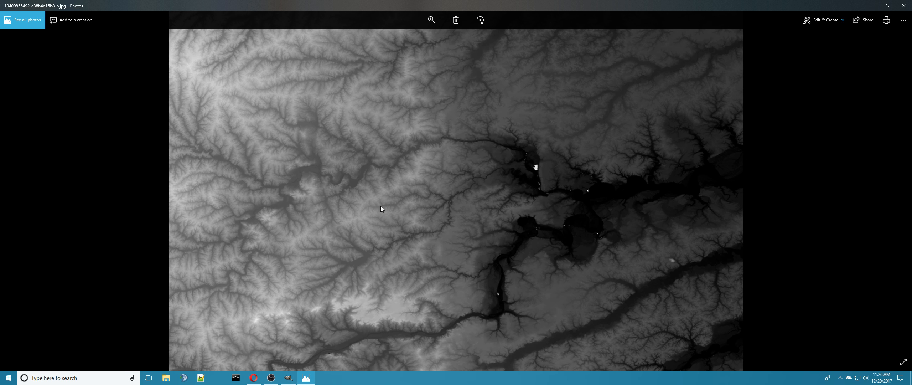
pyautogui.scroll(5, 380, 208)
pyautogui.scroll(2, 411, 207)
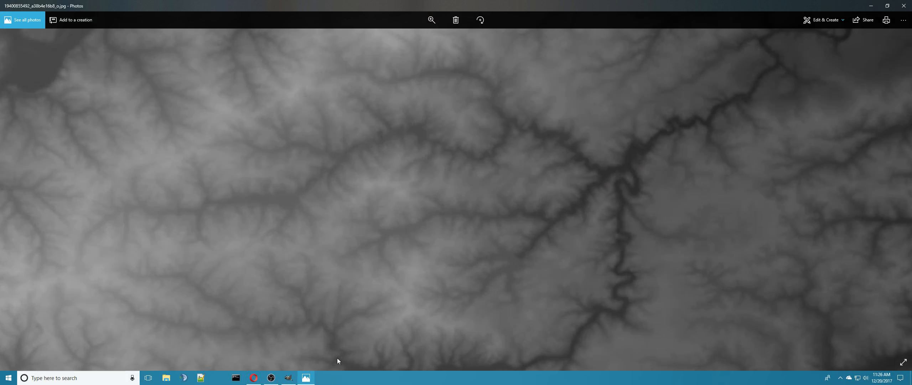
# Step: Switch back to GIMP, and place the white landmass layer above the Background layer with its visibility on
pyautogui.click(288, 377)
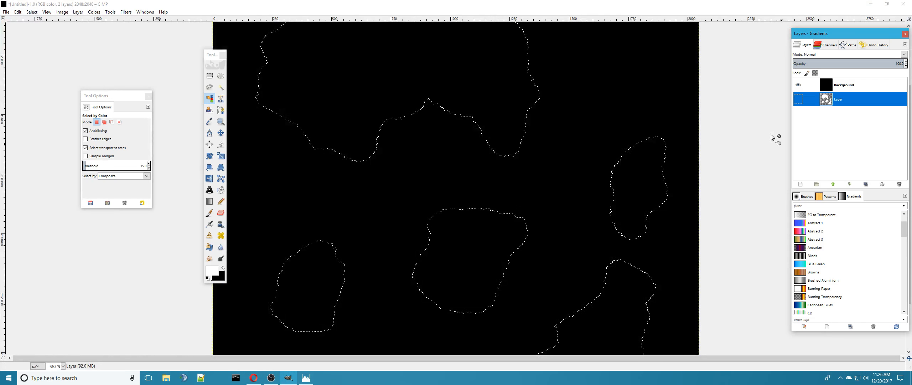
pyautogui.moveTo(826, 99); pyautogui.dragTo(838, 84)
pyautogui.scroll(6, 514, 245)
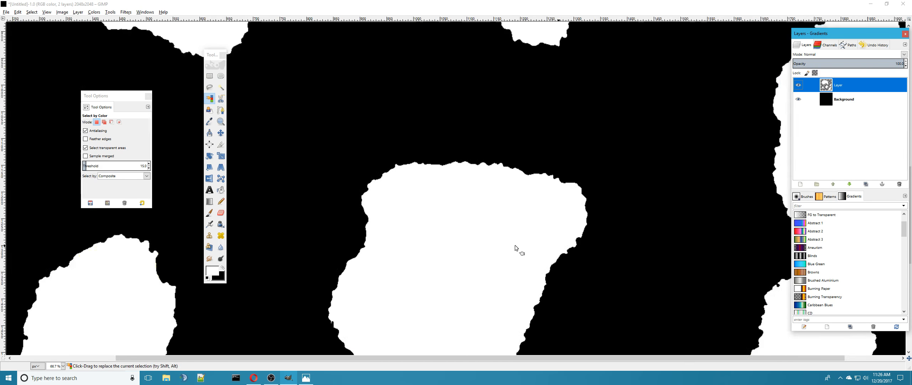
pyautogui.hscroll(5, 516, 203)
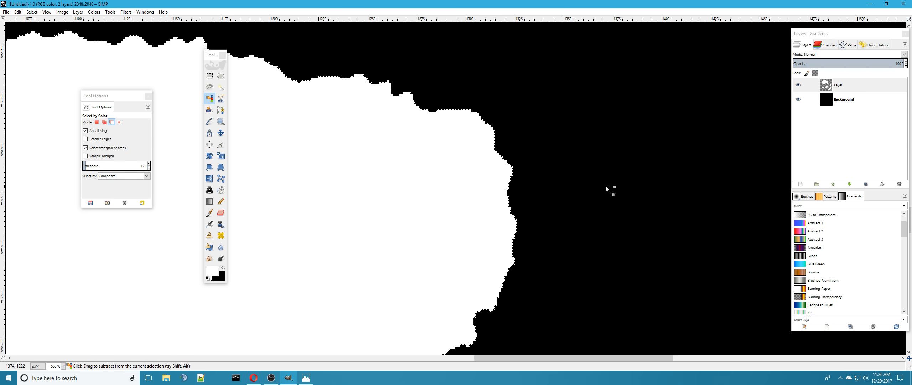
pyautogui.keyDown('ctrl'); pyautogui.scroll(-5, 589, 189); pyautogui.keyUp('ctrl')
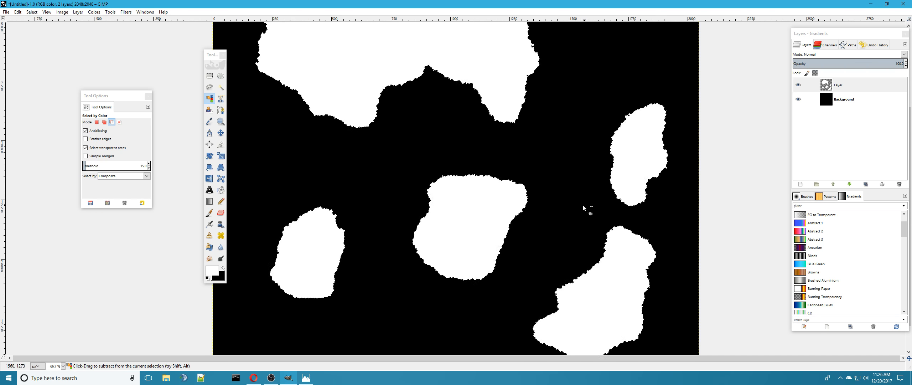
pyautogui.keyDown('ctrl'); pyautogui.scroll(2, 583, 205); pyautogui.keyUp('ctrl')
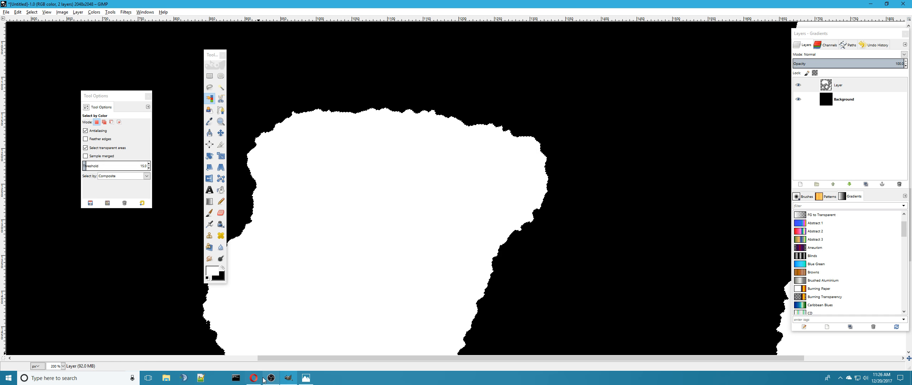
pyautogui.click(286, 383)
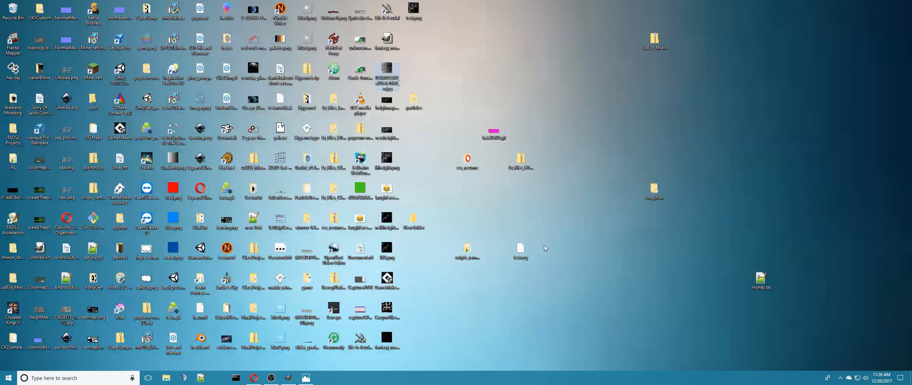
pyautogui.rightClick(386, 75)
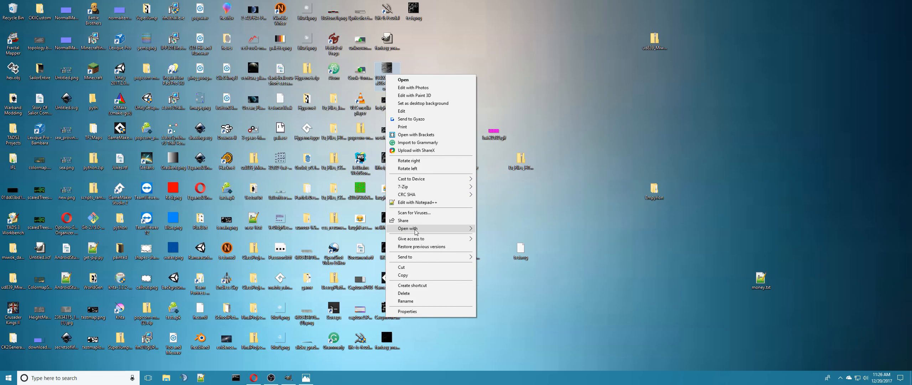
pyautogui.moveTo(415, 231)
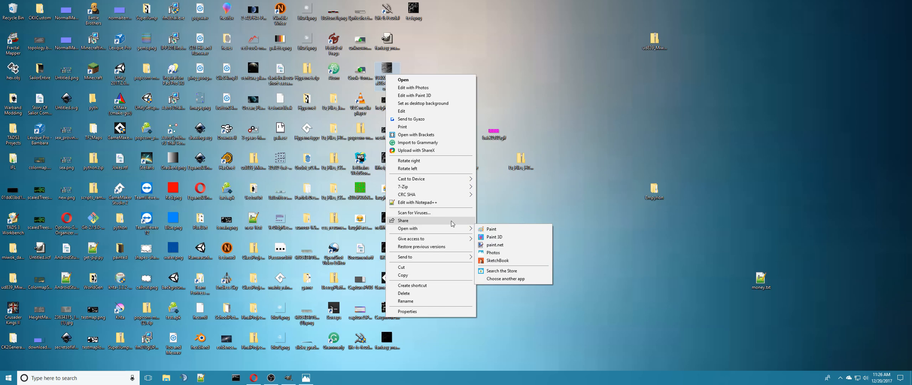
pyautogui.moveTo(429, 260)
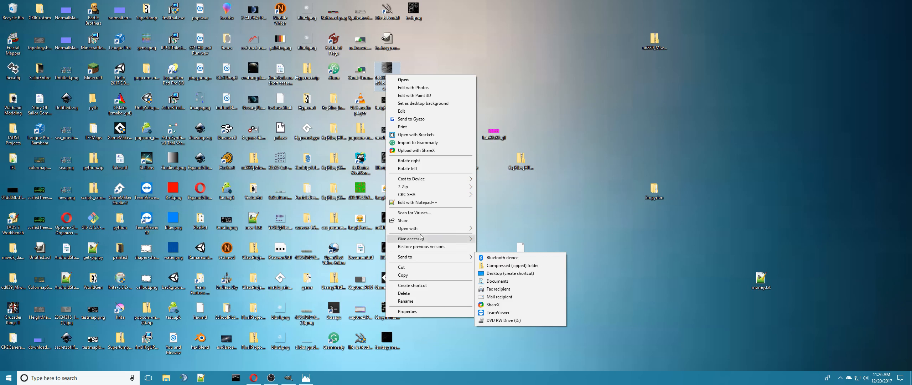
pyautogui.moveTo(473, 229)
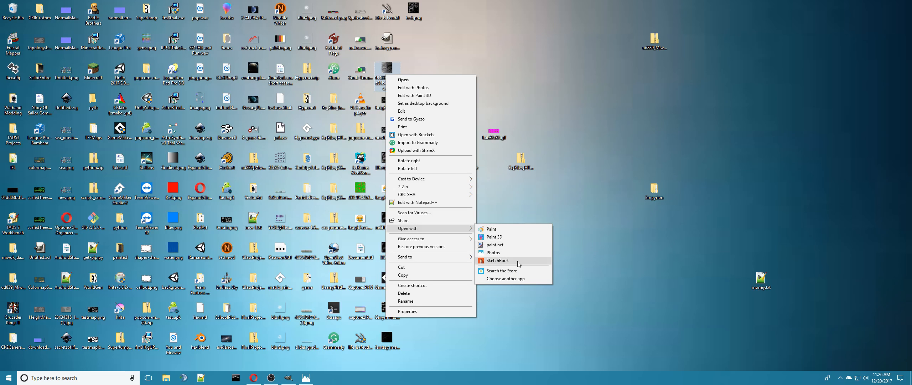
pyautogui.click(508, 279)
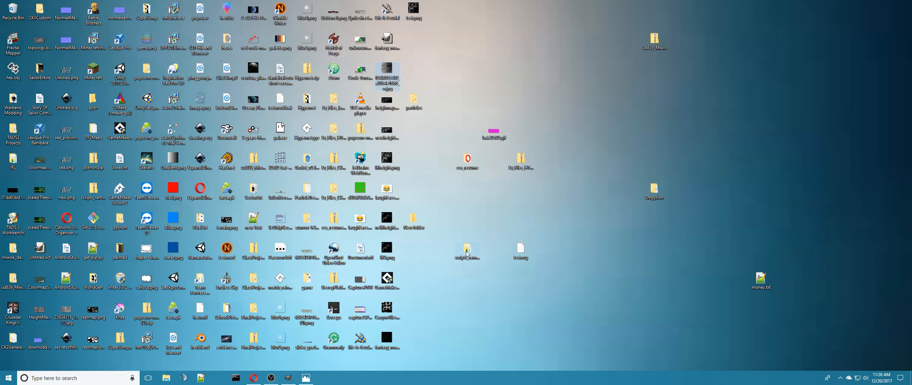
pyautogui.scroll(-2, 456, 223)
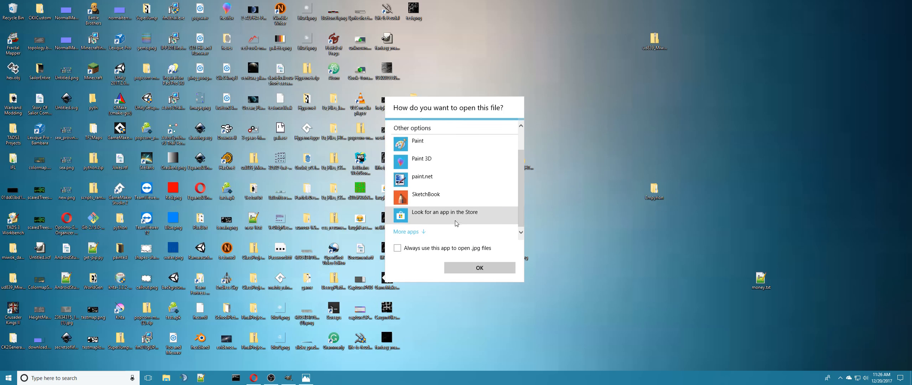
pyautogui.click(435, 232)
pyautogui.scroll(-2, 435, 232)
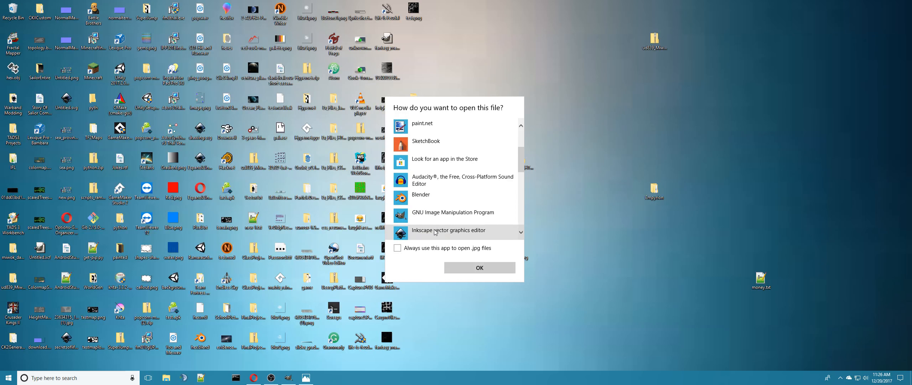
pyautogui.click(436, 215)
pyautogui.click(467, 266)
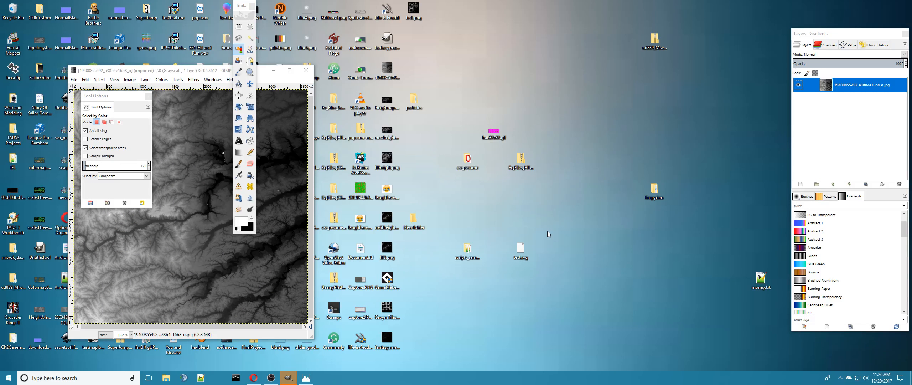
# Step: Tile the heightmap and landmass windows side by side, and move the toolbox and tool options clear of the heightmap image
pyautogui.click(177, 72)
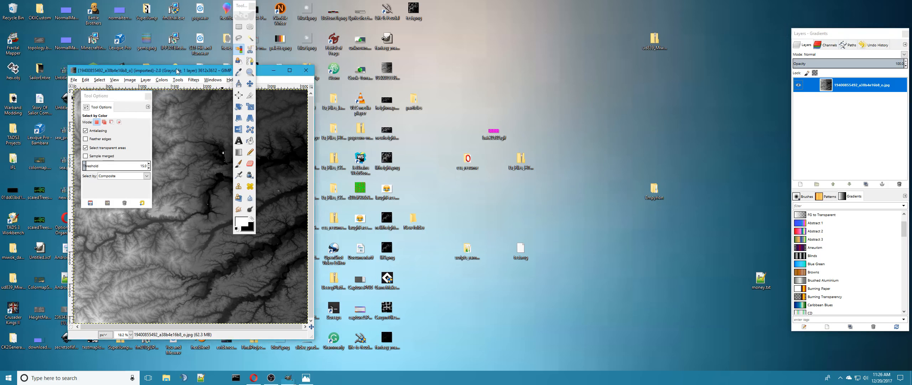
pyautogui.press('super+Left')
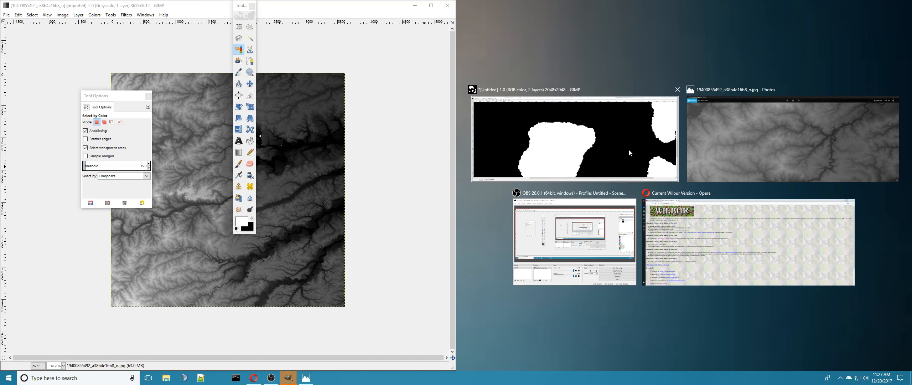
pyautogui.click(628, 150)
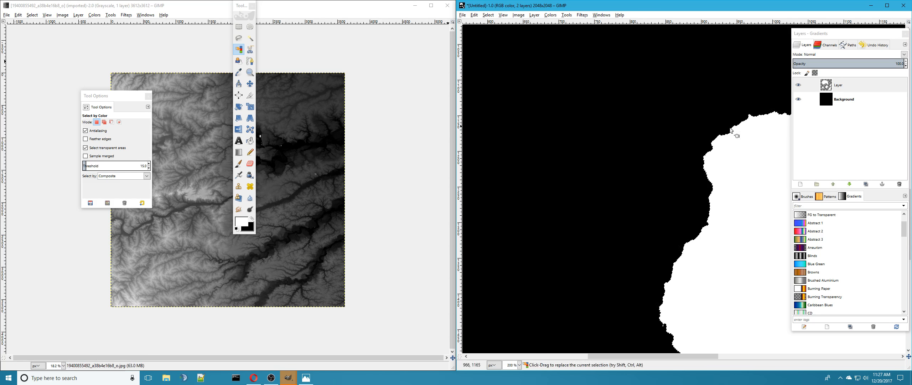
pyautogui.hscroll(2, 643, 158)
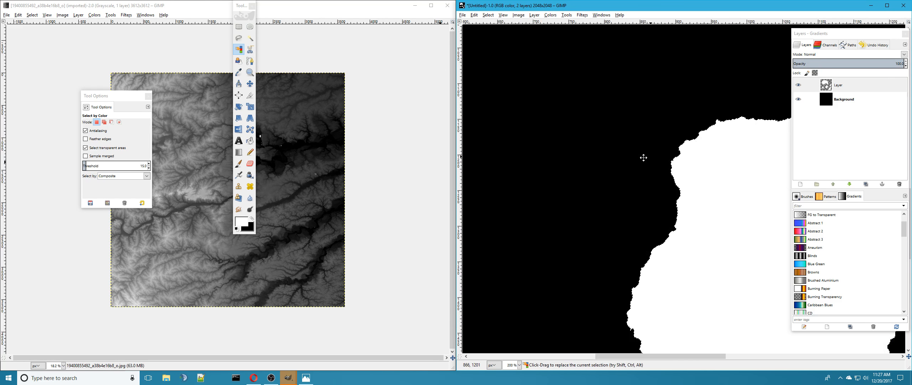
pyautogui.scroll(-2, 643, 158)
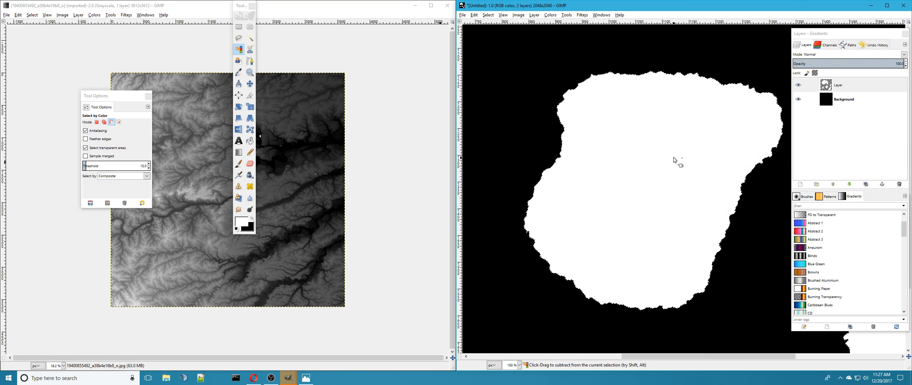
pyautogui.scroll(-1, 673, 157)
pyautogui.moveTo(242, 5); pyautogui.dragTo(22, 70)
pyautogui.moveTo(113, 89); pyautogui.dragTo(57, 111)
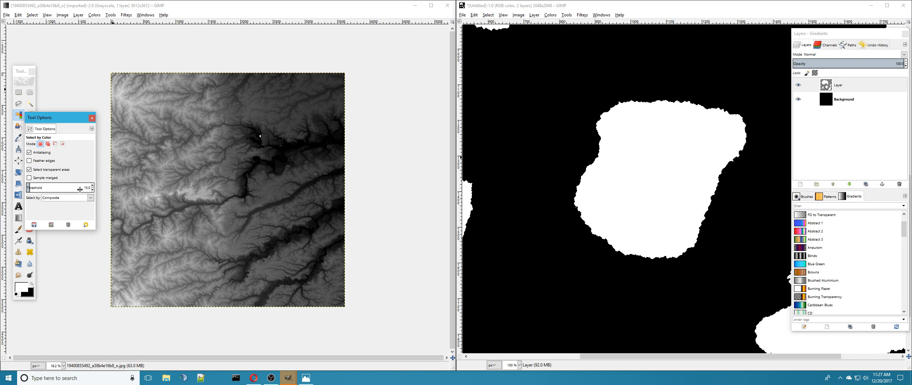
# Step: Set up the Clone tool with the 2. Hardness 100 brush at a size of about 509, keeping its options beside the toolbox
pyautogui.click(20, 255)
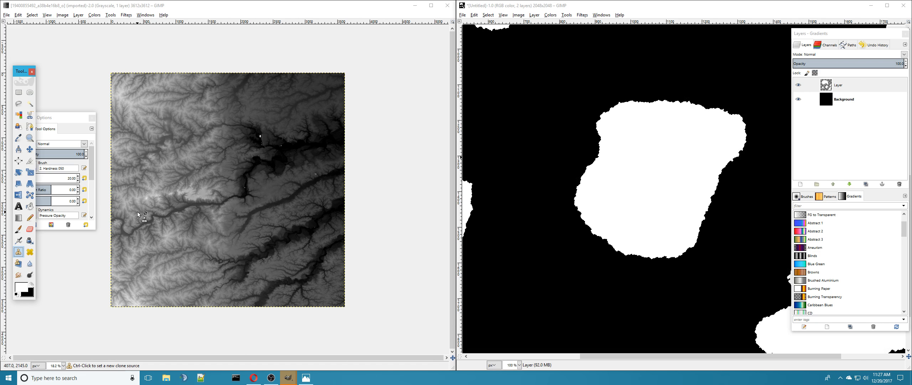
pyautogui.moveTo(61, 118); pyautogui.dragTo(99, 107)
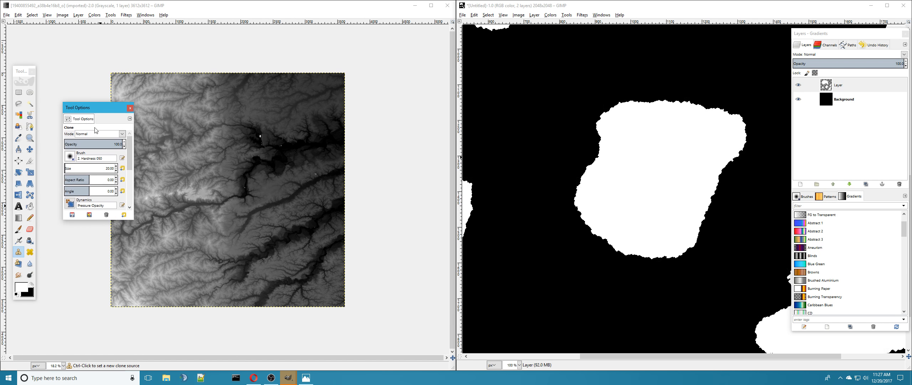
pyautogui.click(72, 159)
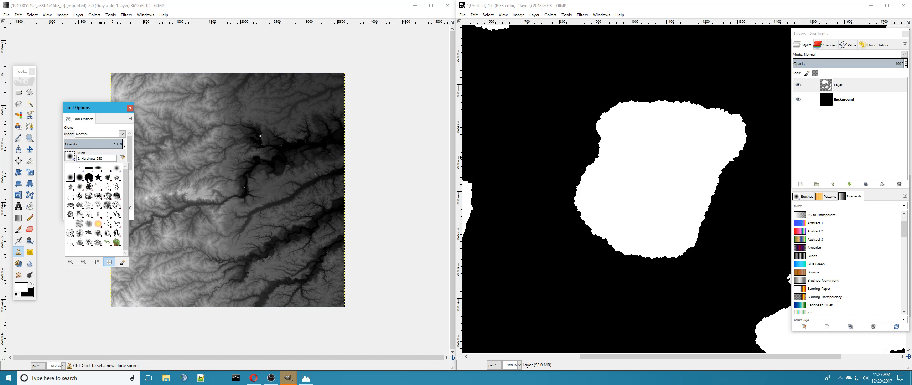
pyautogui.doubleClick(88, 179)
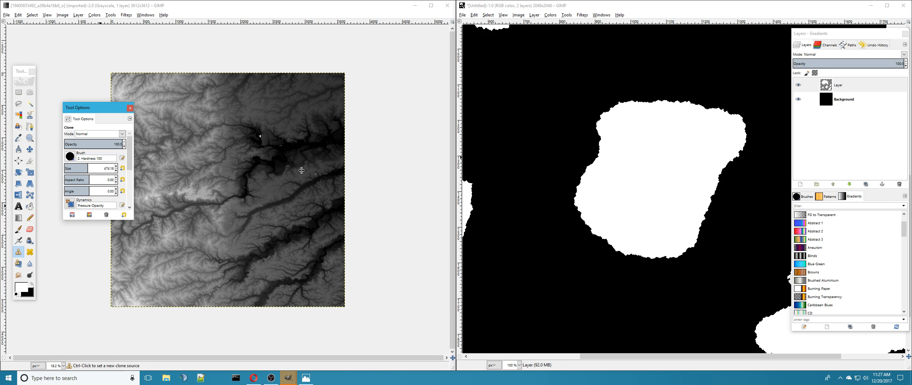
pyautogui.click(130, 108)
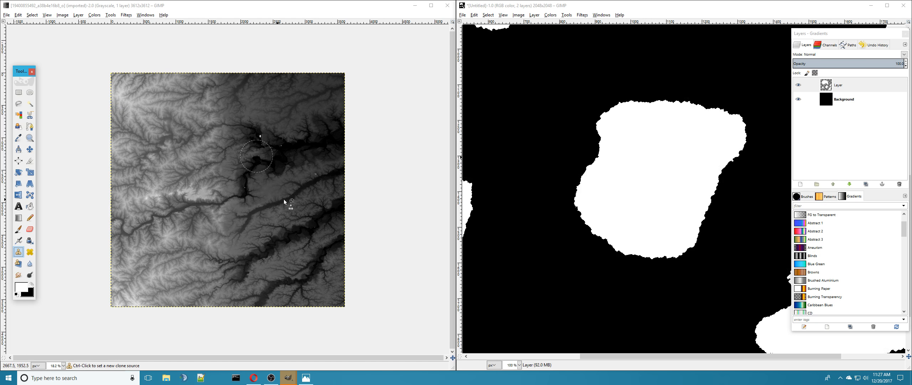
pyautogui.doubleClick(23, 255)
pyautogui.moveTo(31, 202); pyautogui.dragTo(83, 149)
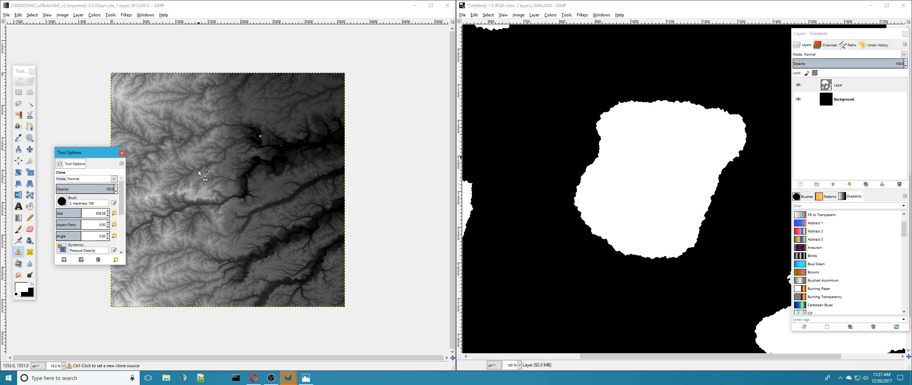
# Step: Clone terrain from the upper middle of the heightmap over the whole central white landmass
pyautogui.click(186, 16)
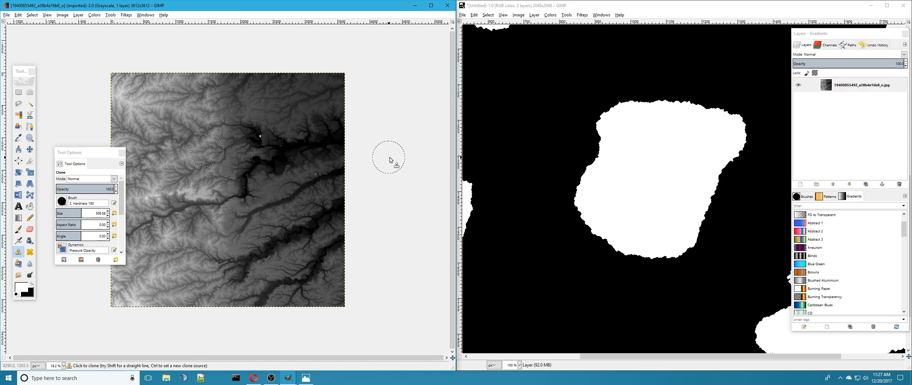
pyautogui.click(678, 8)
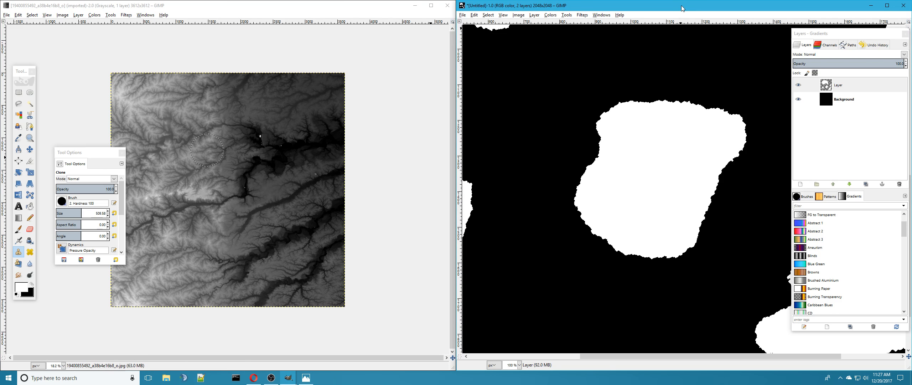
pyautogui.moveTo(653, 154)
pyautogui.mouseDown()
pyautogui.moveTo(625, 178)
pyautogui.moveTo(602, 161)
pyautogui.moveTo(643, 167)
pyautogui.moveTo(637, 203)
pyautogui.moveTo(654, 155)
pyautogui.moveTo(692, 195)
pyautogui.moveTo(635, 182)
pyautogui.moveTo(701, 180)
pyautogui.mouseUp()
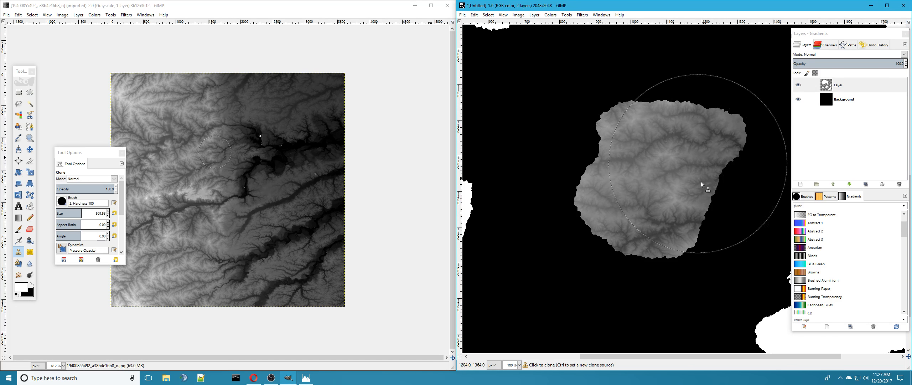
# Step: Clone terrain from the heightmap's lower-left area onto the southwestern landmass and from its upper-left corner onto the large northern landmass
pyautogui.keyDown('ctrl'); pyautogui.scroll(-4, 671, 184); pyautogui.keyUp('ctrl')
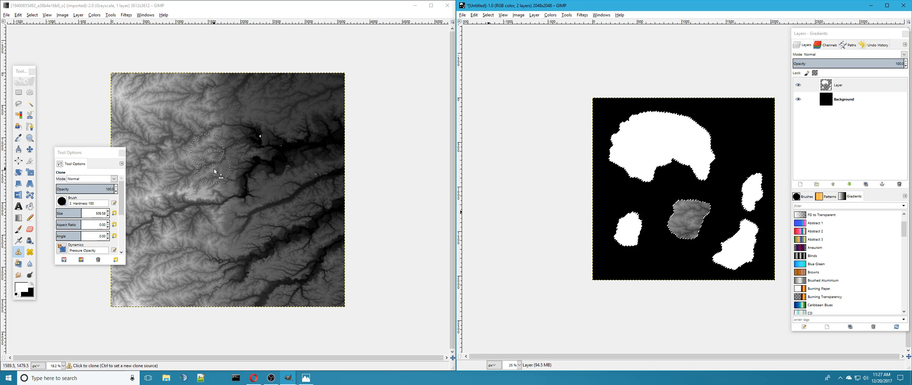
pyautogui.keyDown('ctrl'); pyautogui.click(168, 263); pyautogui.keyUp('ctrl')
pyautogui.moveTo(643, 210); pyautogui.dragTo(629, 228)
pyautogui.keyDown('ctrl'); pyautogui.click(125, 101); pyautogui.keyUp('ctrl')
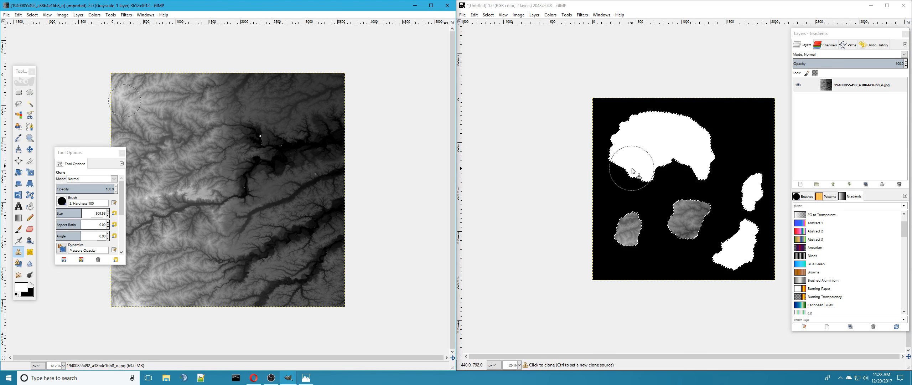
pyautogui.moveTo(625, 146)
pyautogui.mouseDown()
pyautogui.moveTo(621, 127)
pyautogui.moveTo(639, 171)
pyautogui.moveTo(682, 183)
pyautogui.mouseUp()
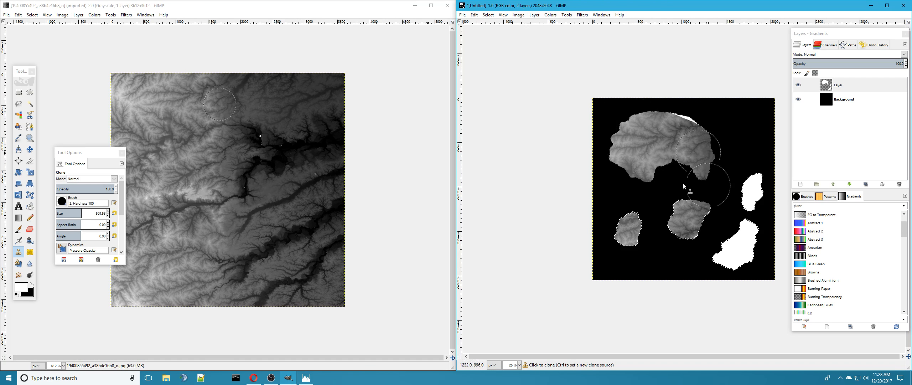
pyautogui.moveTo(694, 138); pyautogui.dragTo(690, 141)
# Step: Clone terrain from the heightmap's upper middle onto the small eastern landmass and from its bright upper-left area onto the southeastern one
pyautogui.keyDown('ctrl'); pyautogui.click(228, 106); pyautogui.keyUp('ctrl')
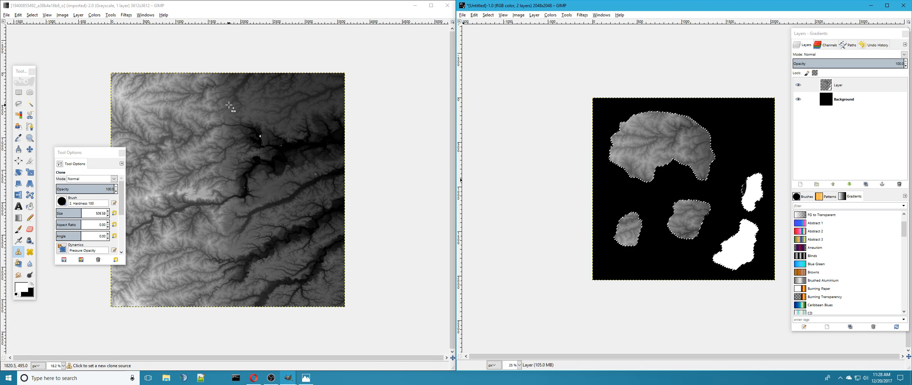
pyautogui.moveTo(757, 193); pyautogui.dragTo(750, 183)
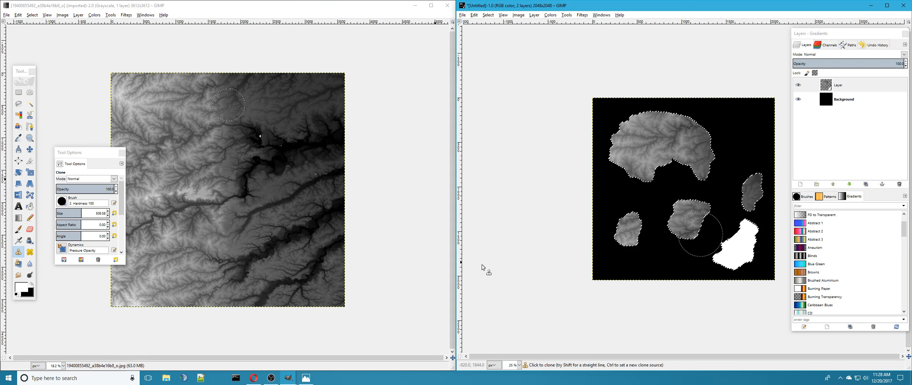
pyautogui.keyDown('ctrl'); pyautogui.click(135, 113); pyautogui.keyUp('ctrl')
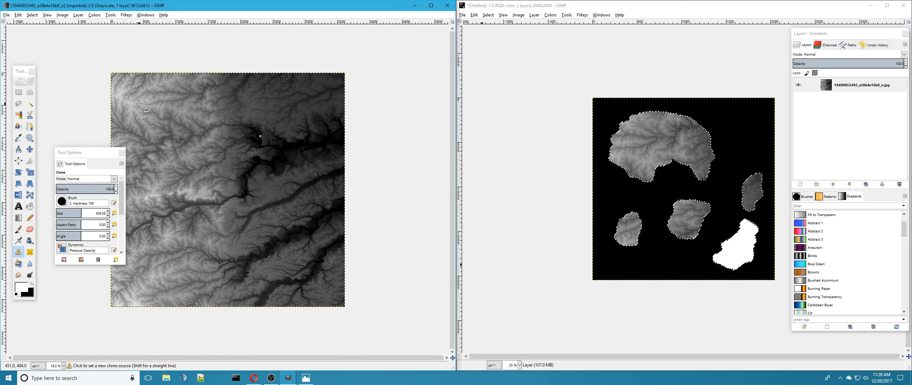
pyautogui.moveTo(744, 260)
pyautogui.mouseDown()
pyautogui.moveTo(724, 268)
pyautogui.moveTo(724, 251)
pyautogui.mouseUp()
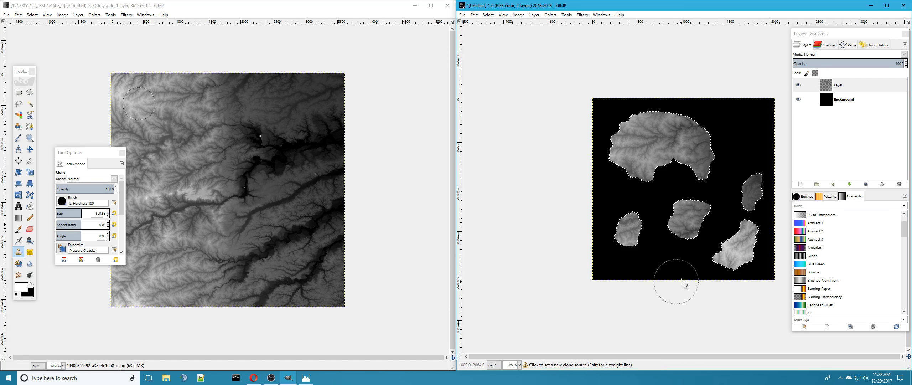
# Step: Inspect the textured landmasses up close and undo the cloned terrain strokes
pyautogui.scroll(4, 676, 275)
pyautogui.moveTo(694, 228); pyautogui.dragTo(637, 267)
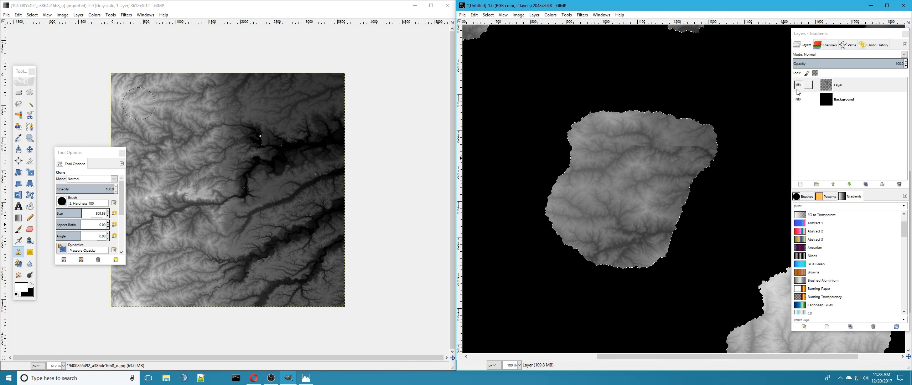
pyautogui.scroll(-3, 602, 267)
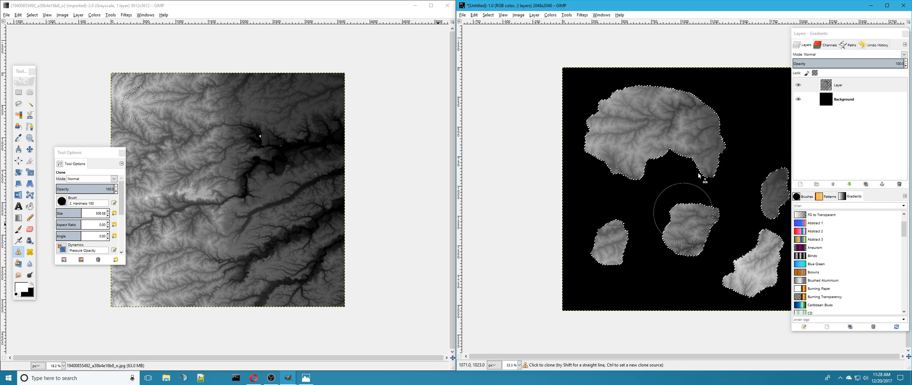
pyautogui.press('ctrl')
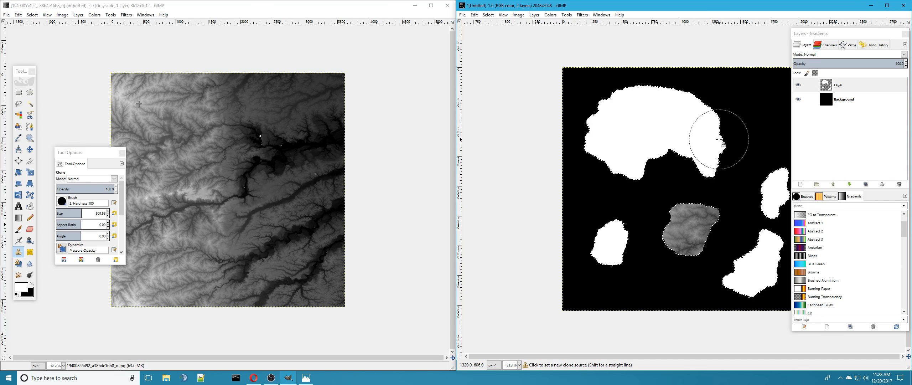
# Step: Hide the white landmass layer and add a new 2048 × 2048 px layer filled with transparency above it
pyautogui.click(798, 85)
pyautogui.rightClick(818, 137)
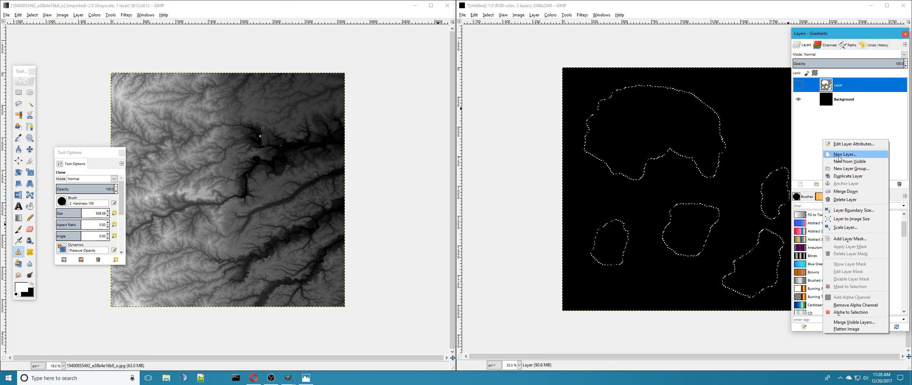
pyautogui.click(835, 153)
pyautogui.click(840, 213)
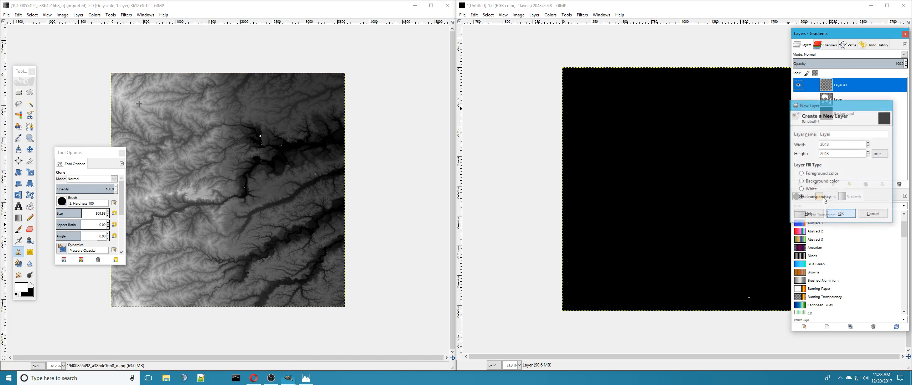
# Step: Clone heightmap terrain over the large northern landmass, and from the heightmap's middle-left area over the southwestern and central landmasses
pyautogui.moveTo(630, 173)
pyautogui.mouseDown()
pyautogui.moveTo(606, 139)
pyautogui.moveTo(719, 163)
pyautogui.moveTo(703, 113)
pyautogui.moveTo(655, 124)
pyautogui.moveTo(569, 193)
pyautogui.moveTo(646, 140)
pyautogui.moveTo(708, 142)
pyautogui.moveTo(675, 166)
pyautogui.moveTo(720, 168)
pyautogui.moveTo(633, 172)
pyautogui.moveTo(592, 141)
pyautogui.mouseUp()
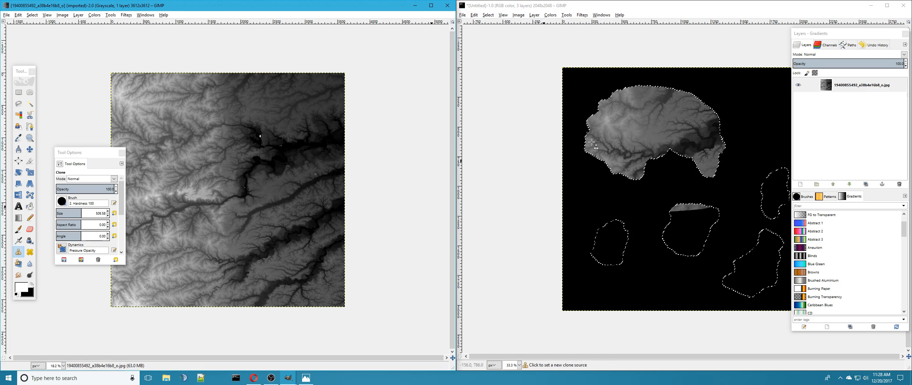
pyautogui.moveTo(658, 141); pyautogui.dragTo(612, 107)
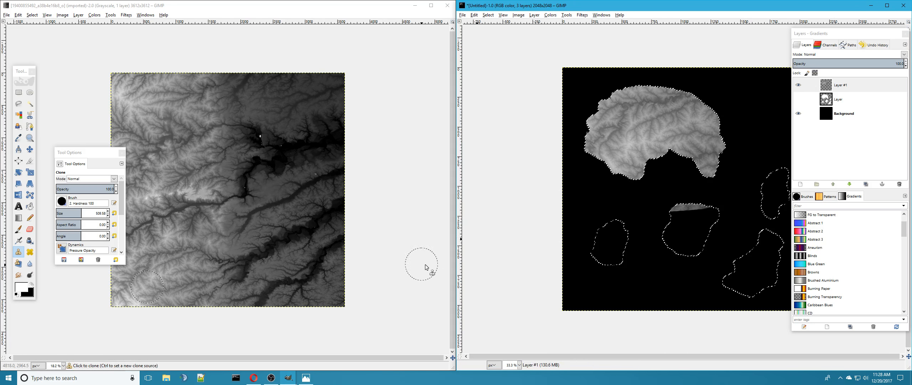
pyautogui.keyDown('ctrl'); pyautogui.click(162, 188); pyautogui.keyUp('ctrl')
pyautogui.moveTo(597, 265)
pyautogui.mouseDown()
pyautogui.moveTo(610, 235)
pyautogui.moveTo(607, 245)
pyautogui.mouseUp()
pyautogui.moveTo(678, 234)
pyautogui.mouseDown()
pyautogui.moveTo(684, 243)
pyautogui.moveTo(582, 213)
pyautogui.mouseUp()
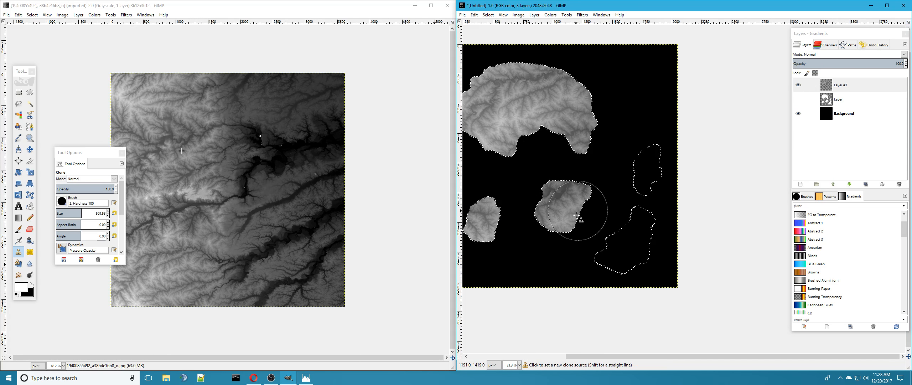
# Step: Clone terrain from the heightmap's upper-left area onto the southeastern landmass and from its upper middle onto the small eastern one
pyautogui.scroll(4, 585, 203)
pyautogui.scroll(-3, 602, 141)
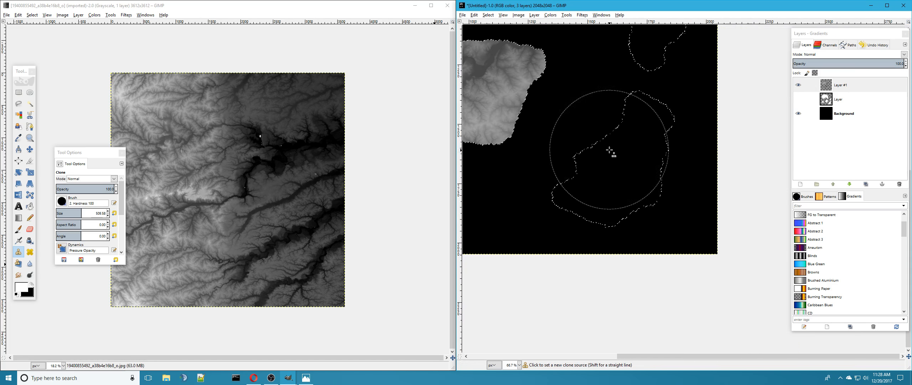
pyautogui.scroll(1, 604, 176)
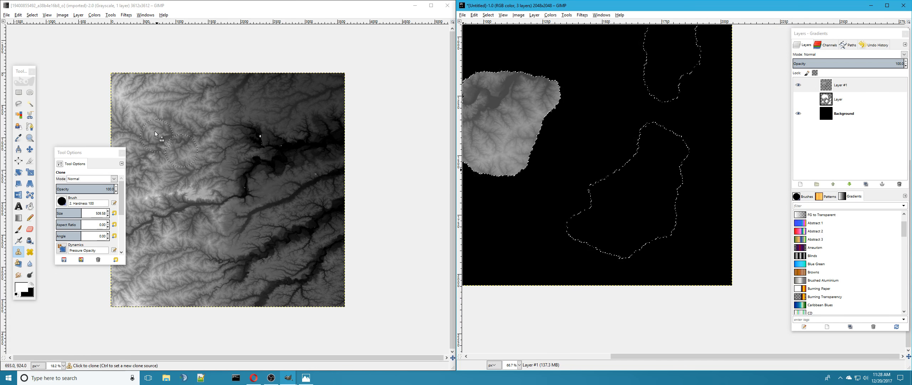
pyautogui.moveTo(526, 196)
pyautogui.mouseDown()
pyautogui.moveTo(599, 233)
pyautogui.moveTo(657, 240)
pyautogui.moveTo(658, 195)
pyautogui.moveTo(658, 187)
pyautogui.mouseUp()
pyautogui.keyDown('ctrl'); pyautogui.click(202, 109); pyautogui.keyUp('ctrl')
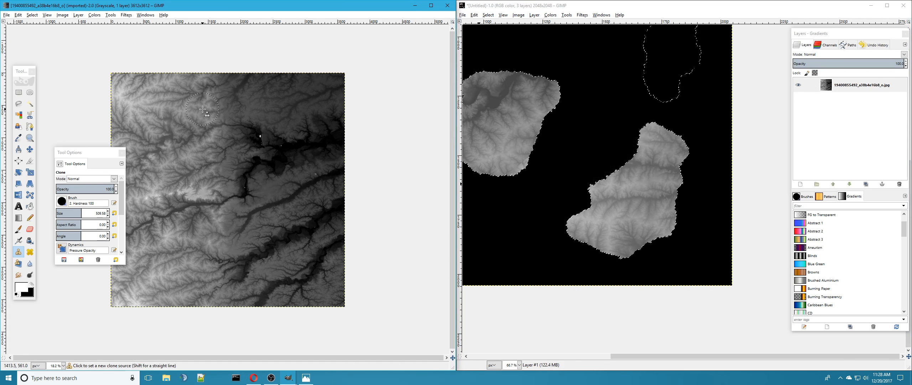
pyautogui.moveTo(604, 136); pyautogui.dragTo(615, 233)
pyautogui.moveTo(698, 167); pyautogui.dragTo(680, 128)
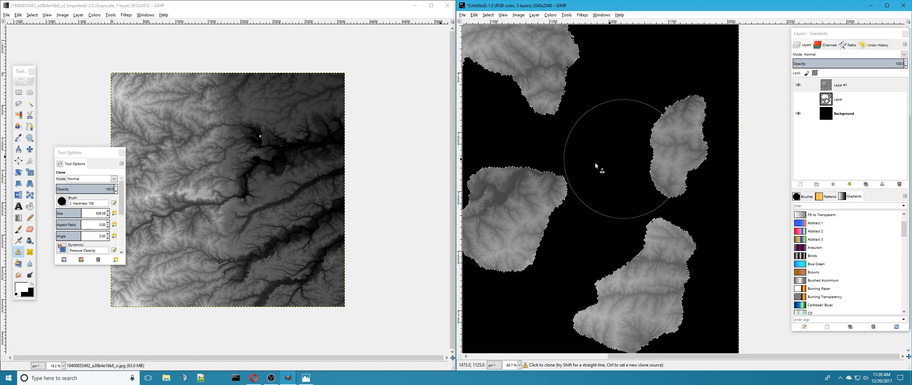
pyautogui.moveTo(577, 167); pyautogui.dragTo(654, 174)
pyautogui.scroll(-3, 655, 176)
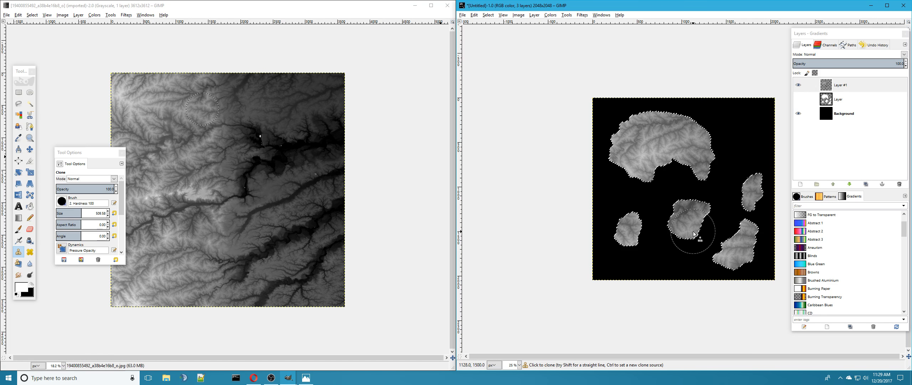
# Step: Clone heightmap terrain over the central landmass again
pyautogui.moveTo(693, 233); pyautogui.dragTo(688, 223)
pyautogui.keyDown('ctrl'); pyautogui.scroll(-1, 693, 214); pyautogui.keyUp('ctrl')
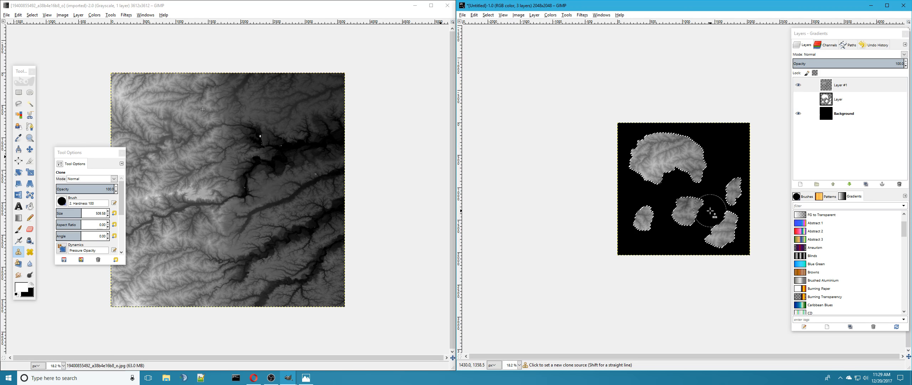
pyautogui.keyDown('ctrl'); pyautogui.scroll(2, 694, 213); pyautogui.keyUp('ctrl')
pyautogui.moveTo(693, 215); pyautogui.dragTo(619, 240)
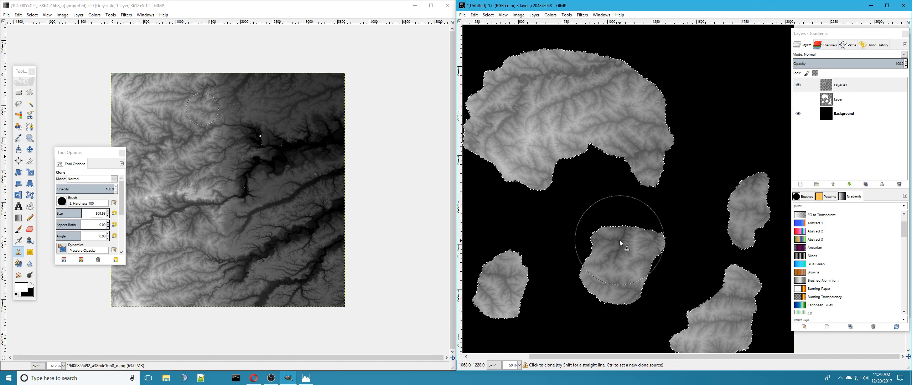
# Step: Clear the landmass selection and maximize the map image with the heightmap window minimized
pyautogui.click(488, 15)
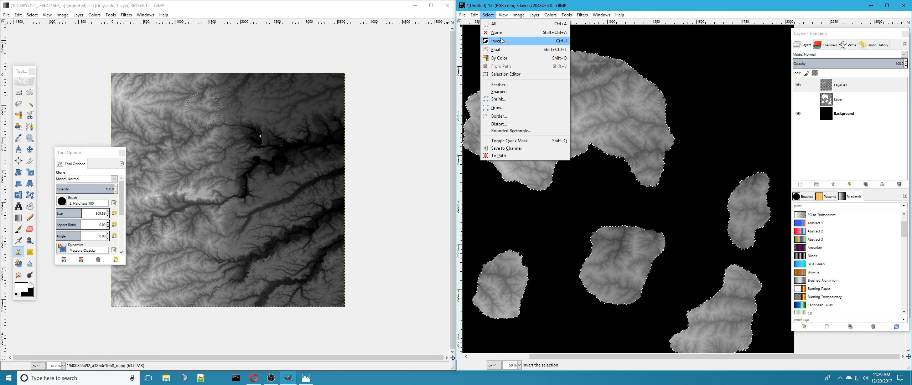
pyautogui.click(501, 41)
pyautogui.click(415, 6)
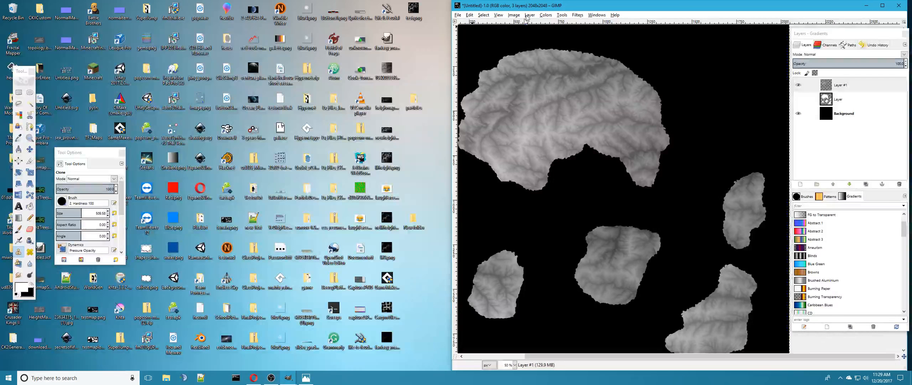
pyautogui.moveTo(523, 5); pyautogui.dragTo(285, 0)
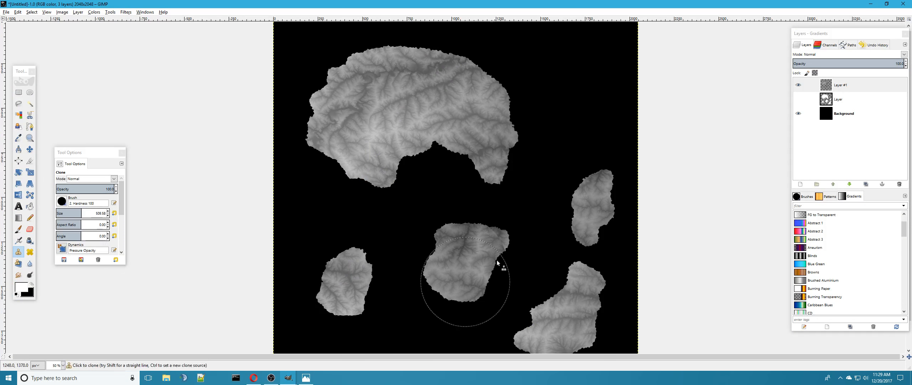
# Step: Examine the coastline edges of the textured landmasses and the terrain seams on the central one up close
pyautogui.scroll(8, 496, 180)
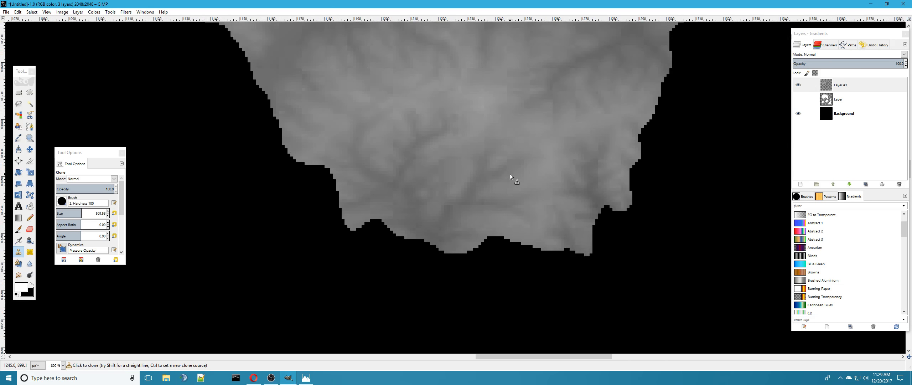
pyautogui.scroll(3, 510, 176)
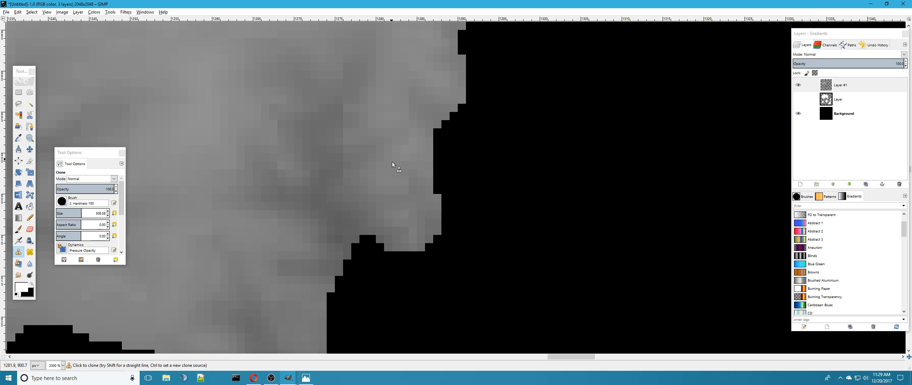
pyautogui.scroll(-10, 386, 161)
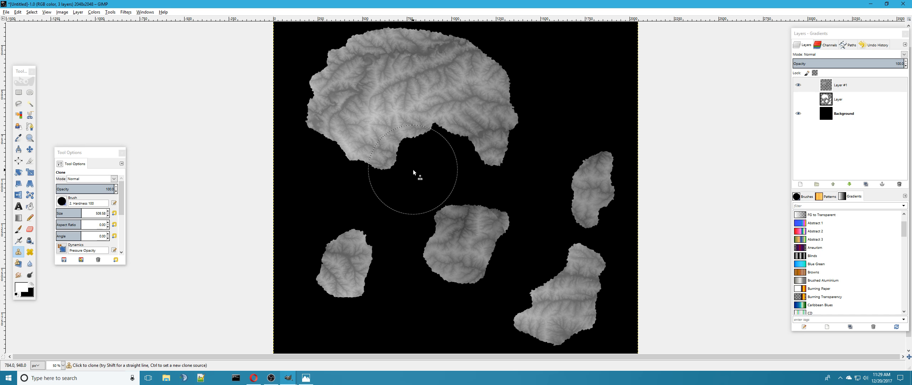
pyautogui.scroll(5, 413, 170)
pyautogui.scroll(5, 376, 234)
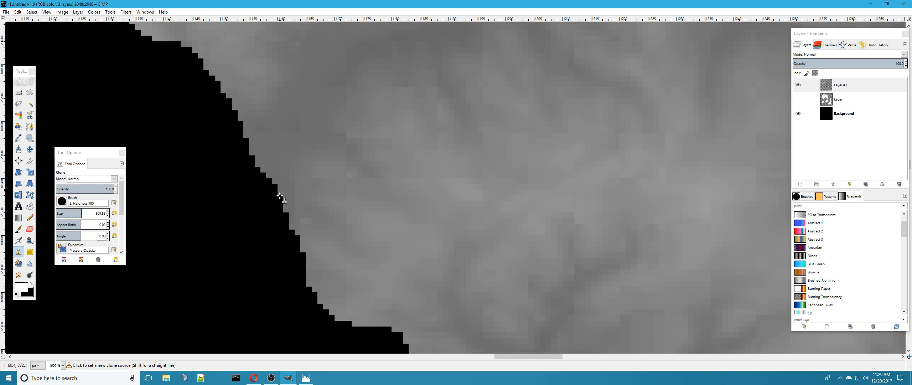
pyautogui.scroll(-10, 287, 240)
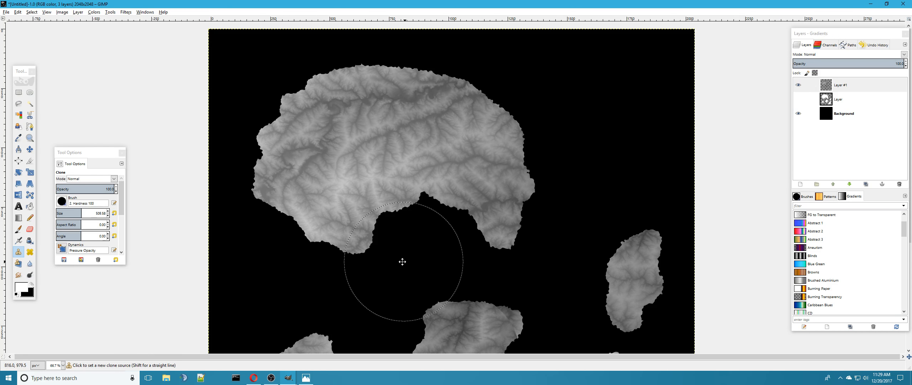
pyautogui.scroll(3, 374, 246)
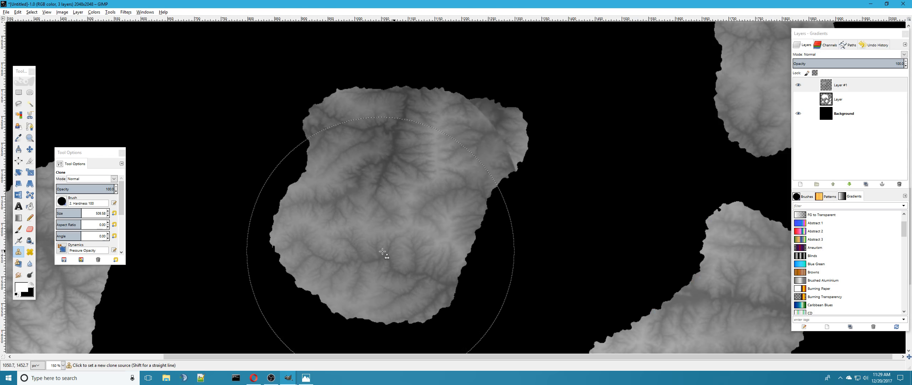
pyautogui.moveTo(422, 257); pyautogui.dragTo(342, 250)
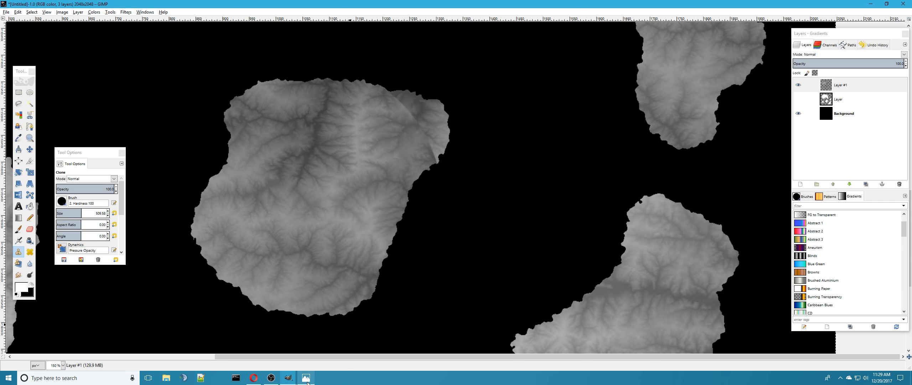
# Step: Restore the heightmap window and arrange it side by side with the map image
pyautogui.moveTo(308, 382)
pyautogui.click(331, 356)
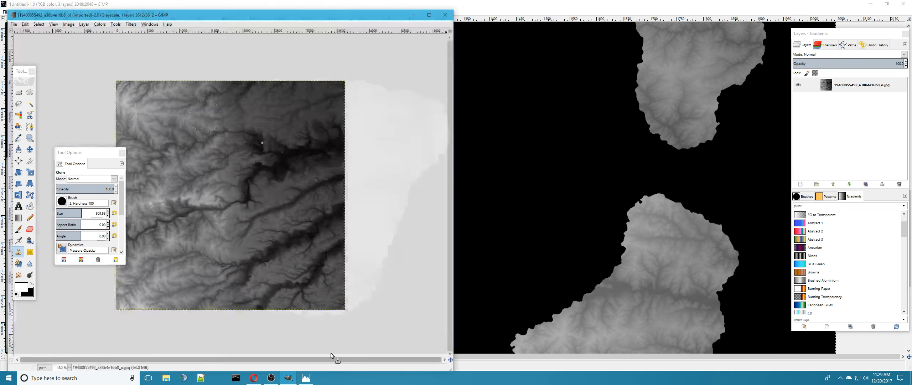
pyautogui.press('super+Left')
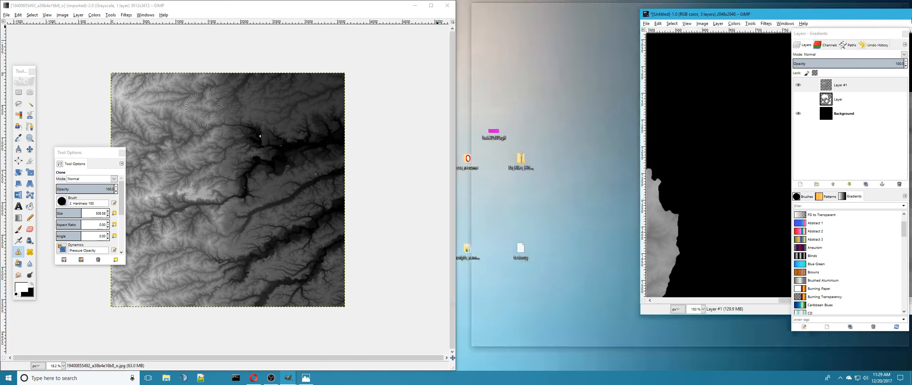
pyautogui.click(718, 188)
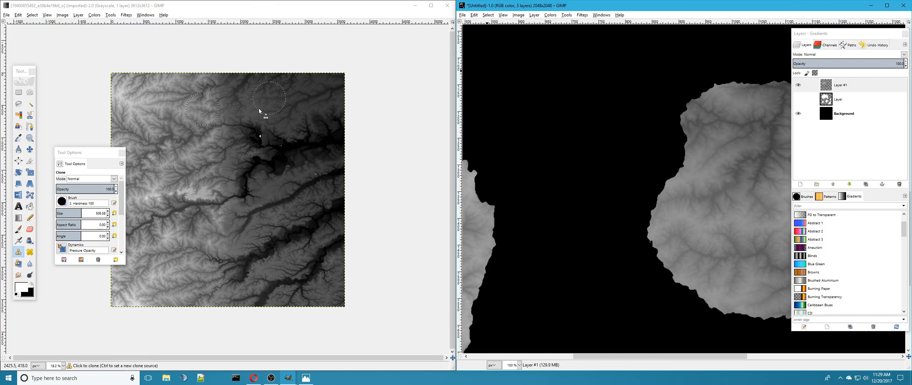
pyautogui.scroll(-3, 621, 157)
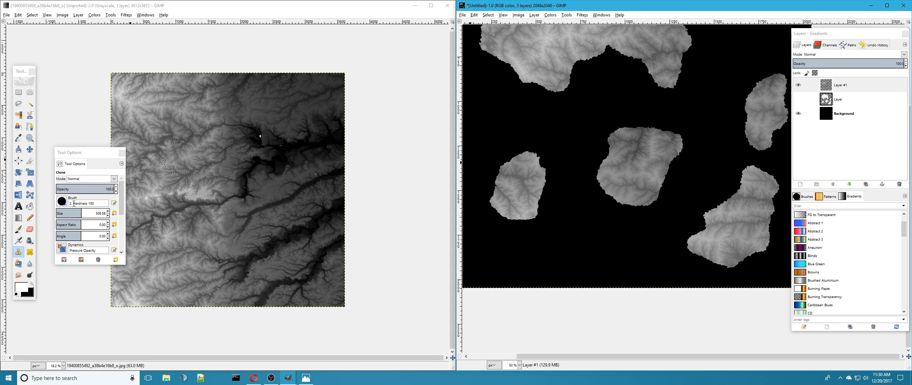
# Step: Switch the Clone brush to 2. Hardness 025, try it on the central landmass's northeastern edge and undo the strokes
pyautogui.click(61, 202)
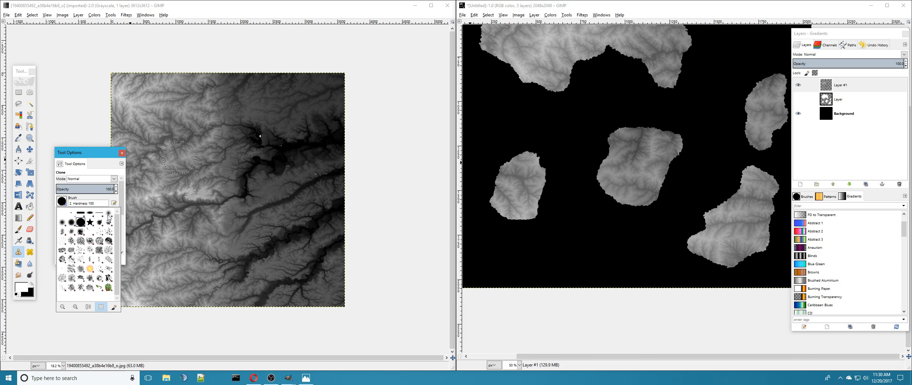
pyautogui.press('Escape')
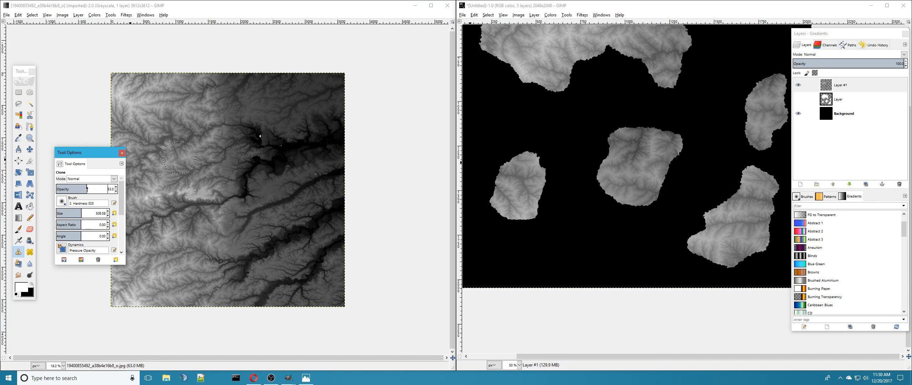
pyautogui.click(663, 149)
pyautogui.hotkey('ctrl', 'z')
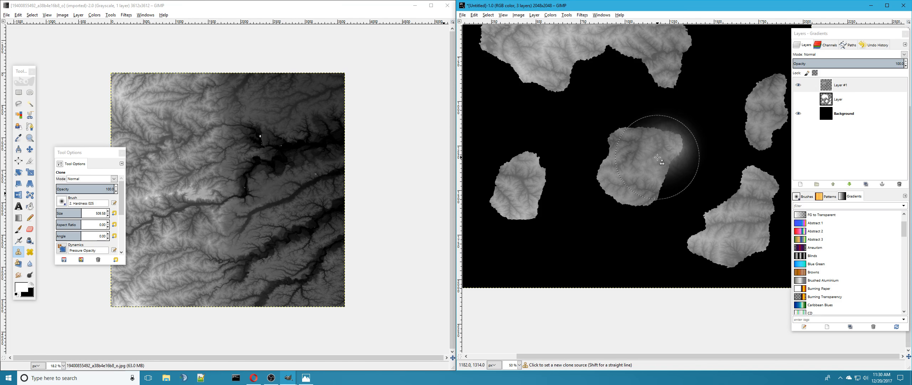
pyautogui.hotkey('ctrl', 'z')
# Step: Select the white landmasses by color on their own layer, raising that layer to the top of the stack and hiding it again
pyautogui.click(854, 100)
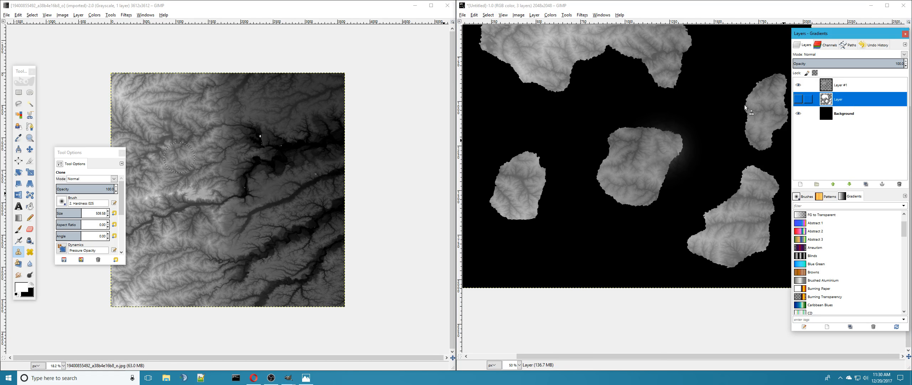
pyautogui.click(18, 114)
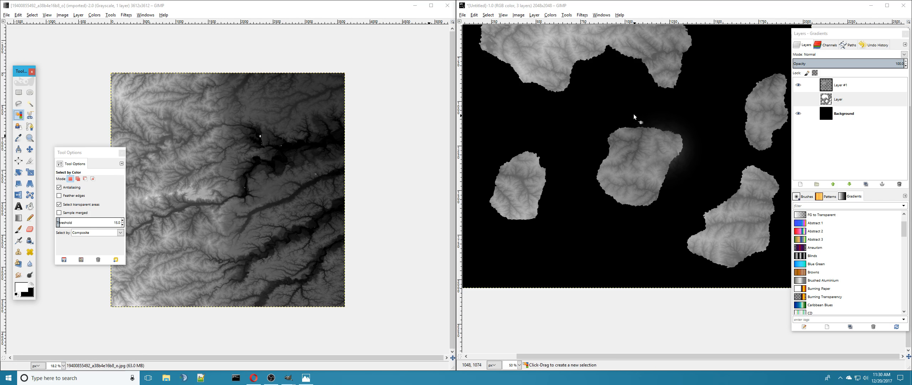
pyautogui.moveTo(826, 99); pyautogui.dragTo(819, 81)
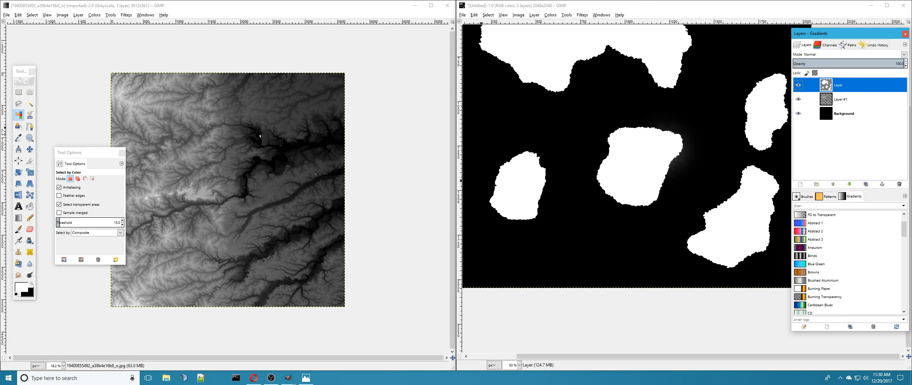
pyautogui.click(525, 198)
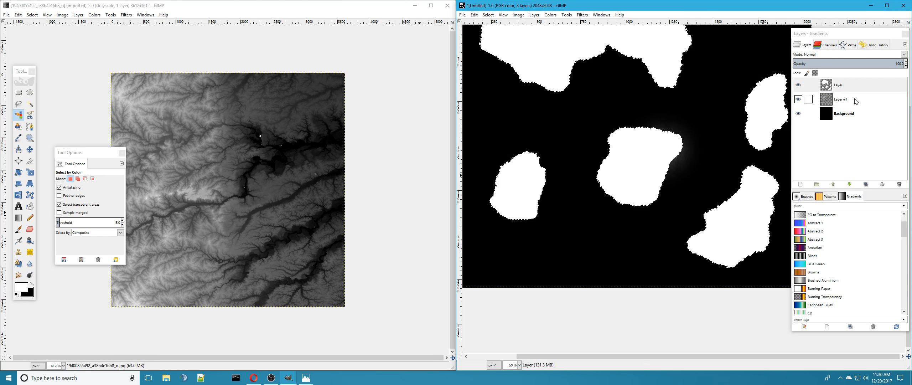
pyautogui.click(798, 85)
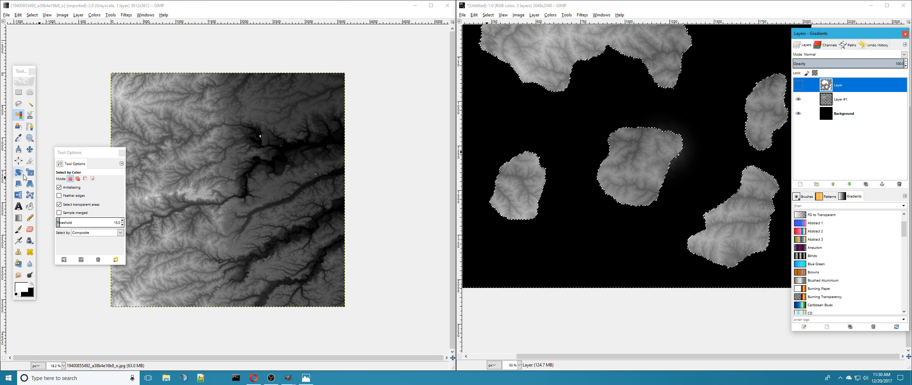
# Step: Set a clone source in the heightmap's upper-left area and try the Clone brush on the central landmass
pyautogui.click(19, 252)
pyautogui.keyDown('ctrl'); pyautogui.click(155, 149); pyautogui.keyUp('ctrl')
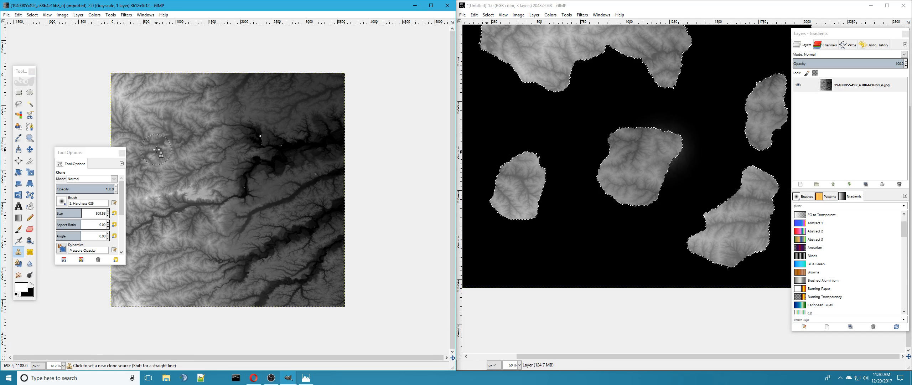
pyautogui.click(655, 146)
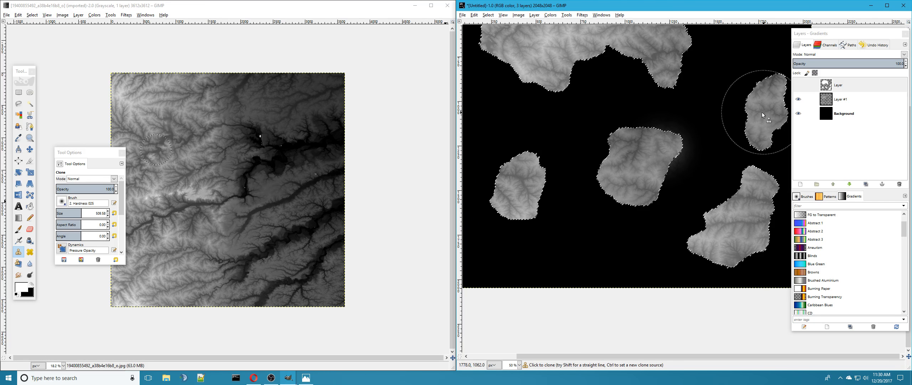
# Step: Toggle the white landmass layer's visibility repeatedly to compare its shapes with the cloned terrain
pyautogui.click(798, 86)
pyautogui.click(798, 86)
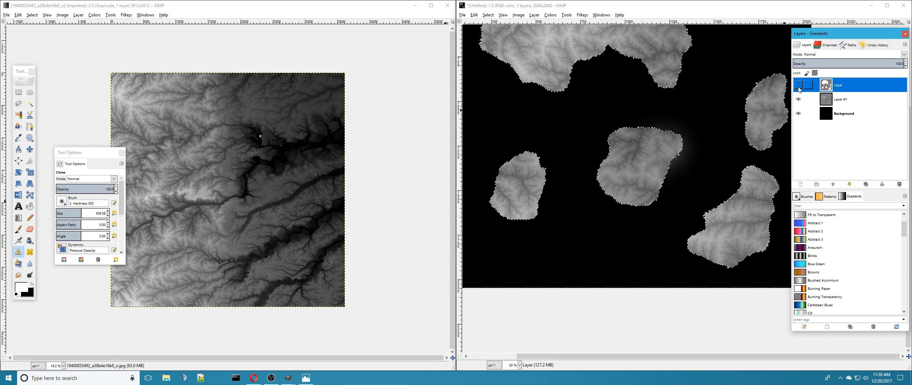
pyautogui.click(798, 87)
pyautogui.click(799, 88)
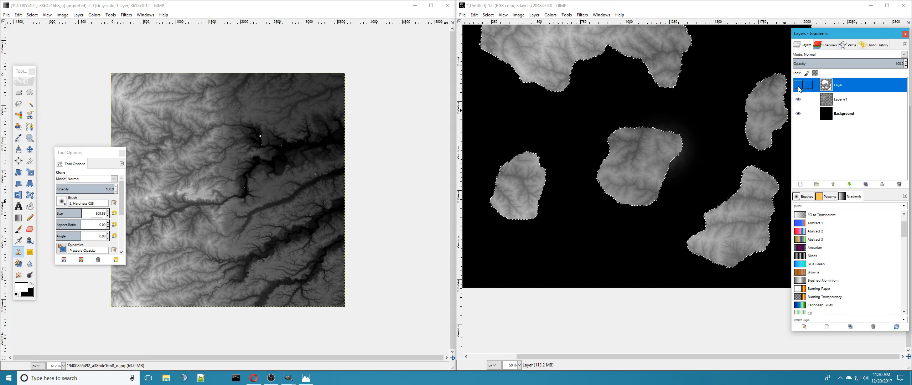
pyautogui.click(799, 87)
pyautogui.click(798, 87)
pyautogui.click(798, 87)
pyautogui.click(798, 87)
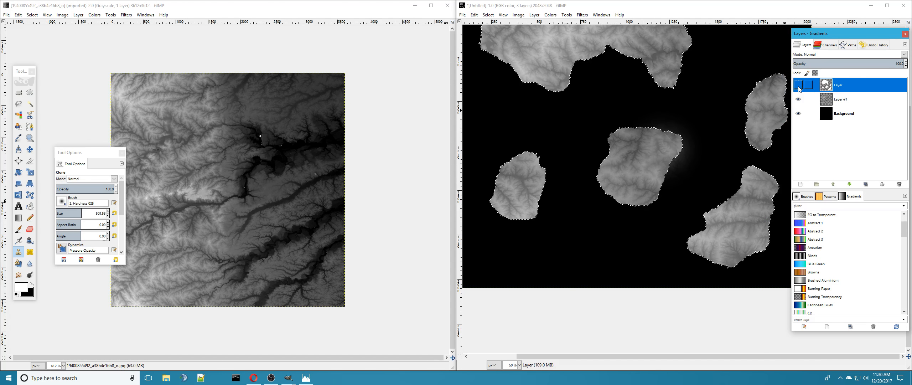
pyautogui.click(798, 87)
pyautogui.click(798, 88)
pyautogui.click(798, 87)
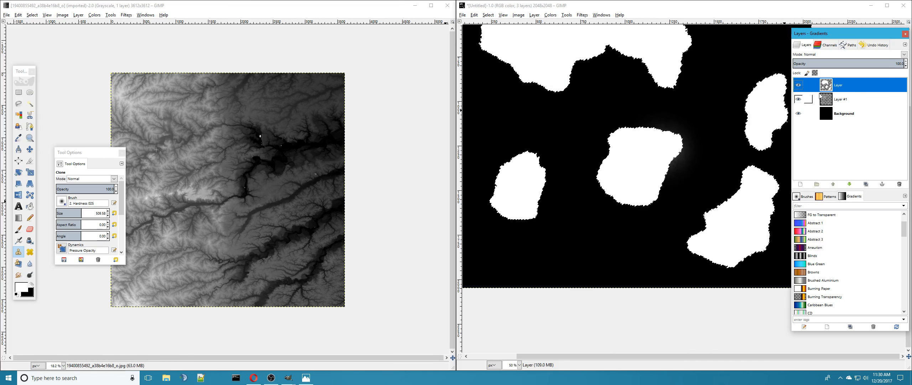
# Step: Activate Layer #1, hide the white landmass layer and clone the sampled heightmap terrain over the central landmass
pyautogui.click(830, 101)
pyautogui.click(799, 88)
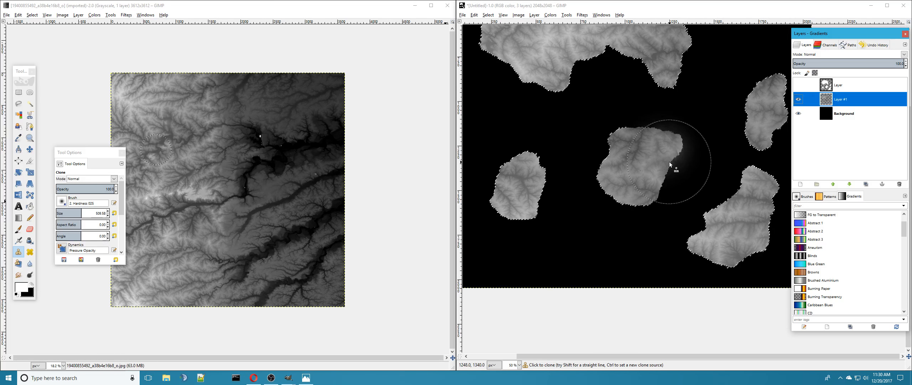
pyautogui.moveTo(661, 154); pyautogui.dragTo(648, 157)
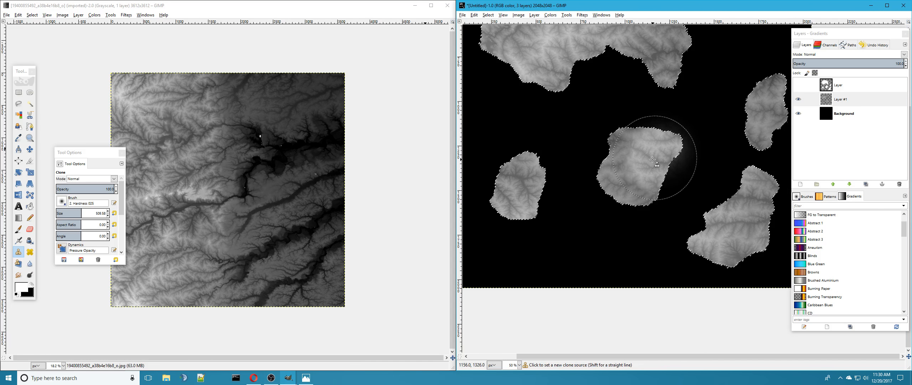
# Step: Examine the newly cloned terrain on the central landmass up close and in relation to the whole map
pyautogui.scroll(4, 652, 150)
pyautogui.scroll(1, 610, 168)
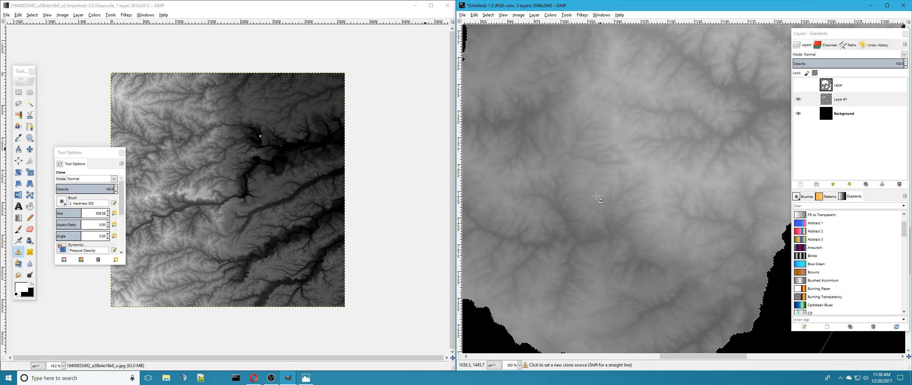
pyautogui.scroll(-2, 634, 195)
pyautogui.scroll(-4, 634, 195)
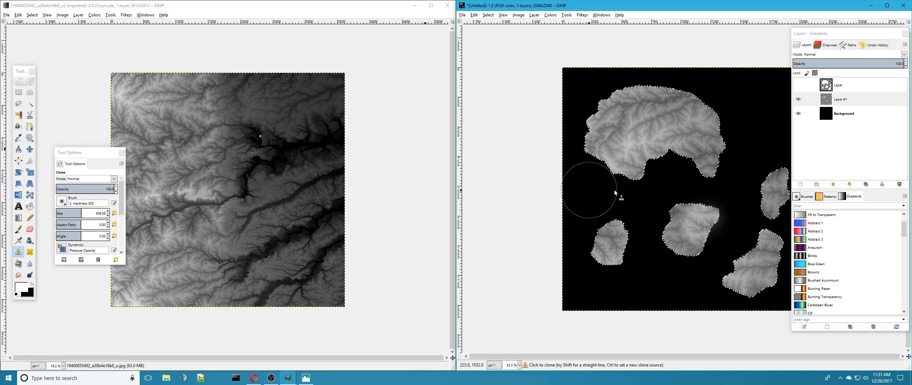
pyautogui.scroll(2, 719, 224)
pyautogui.scroll(2, 719, 223)
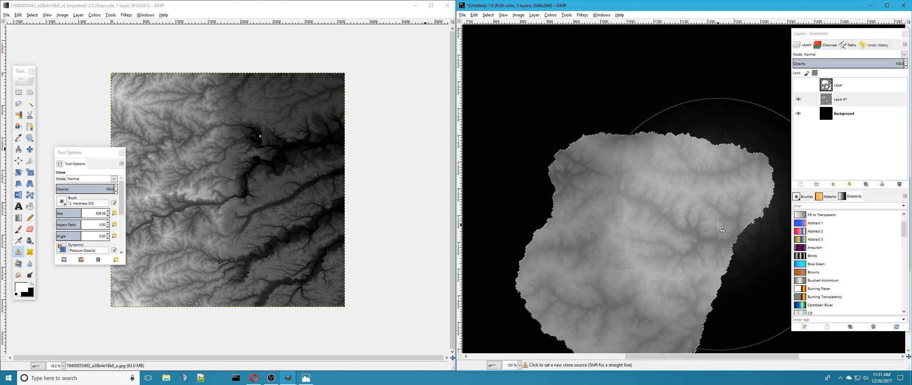
pyautogui.scroll(-2, 686, 208)
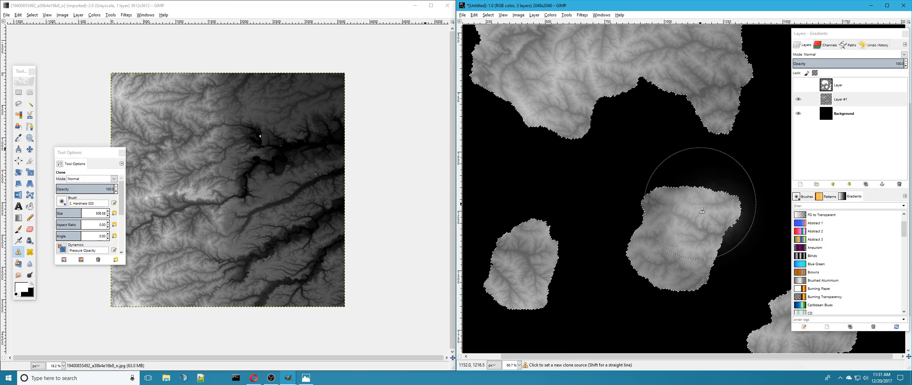
# Step: Maximize the map image window and clear the landmass selection
pyautogui.keyDown('ctrl'); pyautogui.click(668, 208); pyautogui.keyUp('ctrl')
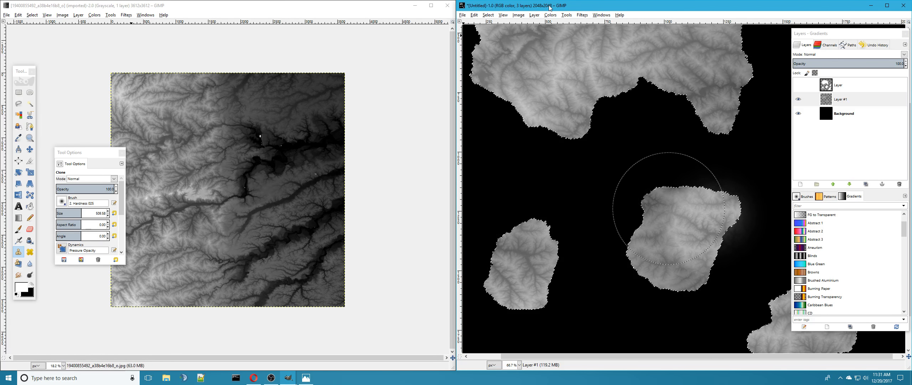
pyautogui.press('super+Up')
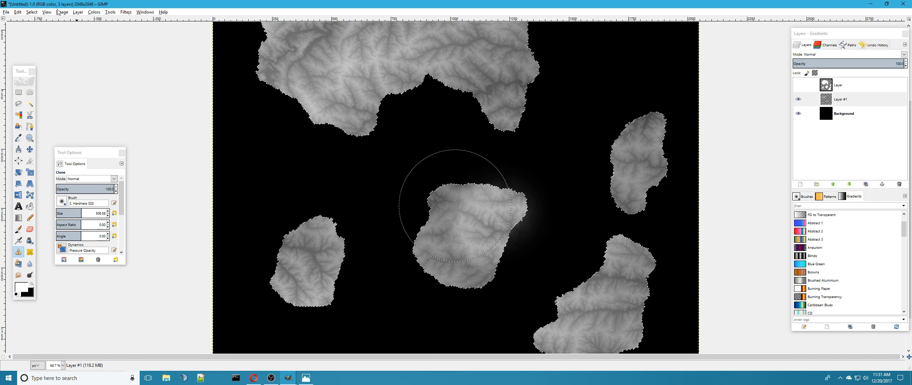
pyautogui.click(32, 12)
pyautogui.click(39, 26)
# Step: Examine the textured landmasses across the map, including the terrain detail and coastline edges at high magnification
pyautogui.moveTo(504, 213); pyautogui.dragTo(481, 223)
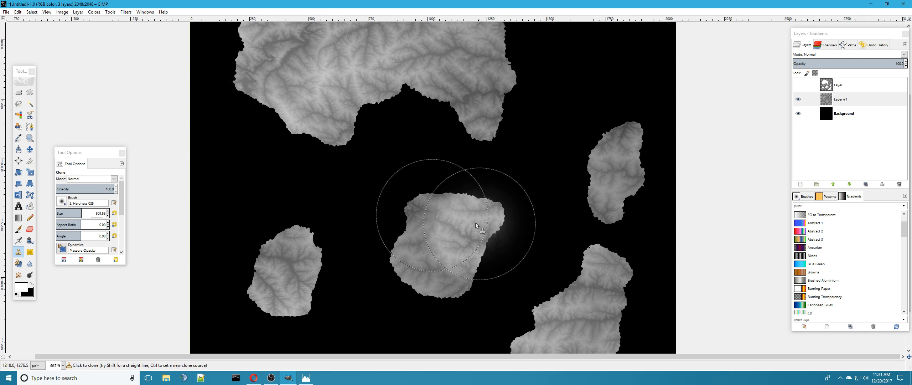
pyautogui.scroll(5, 479, 167)
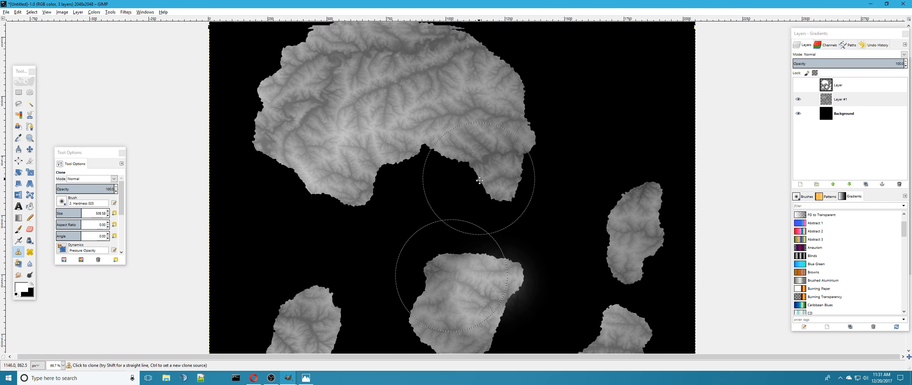
pyautogui.scroll(-2, 484, 154)
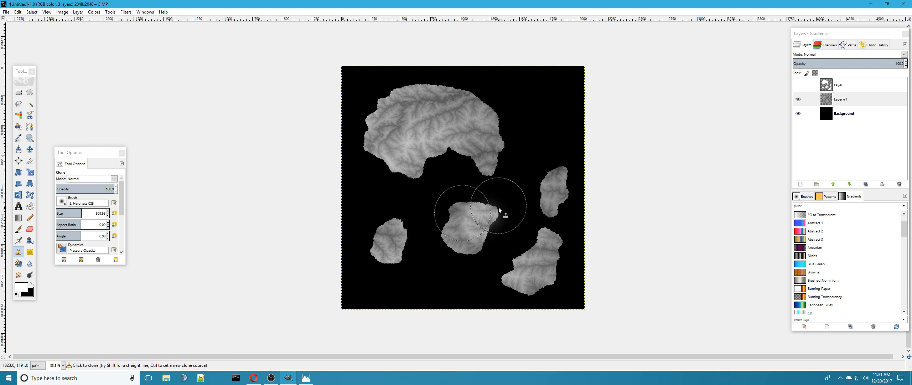
pyautogui.scroll(2, 496, 180)
pyautogui.scroll(1, 496, 177)
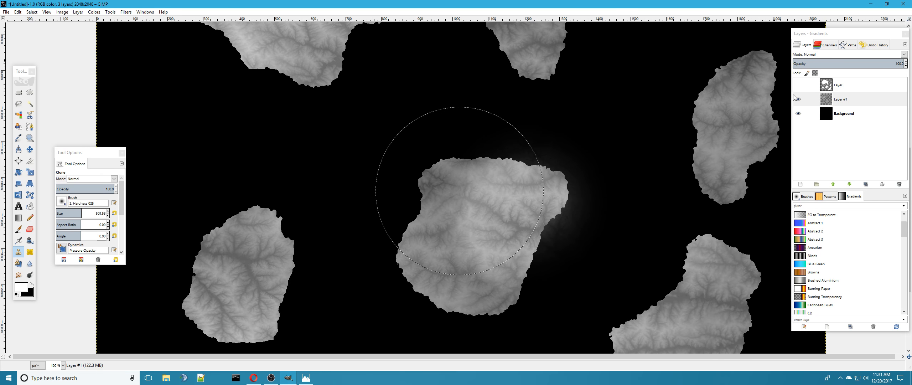
pyautogui.scroll(9, 500, 188)
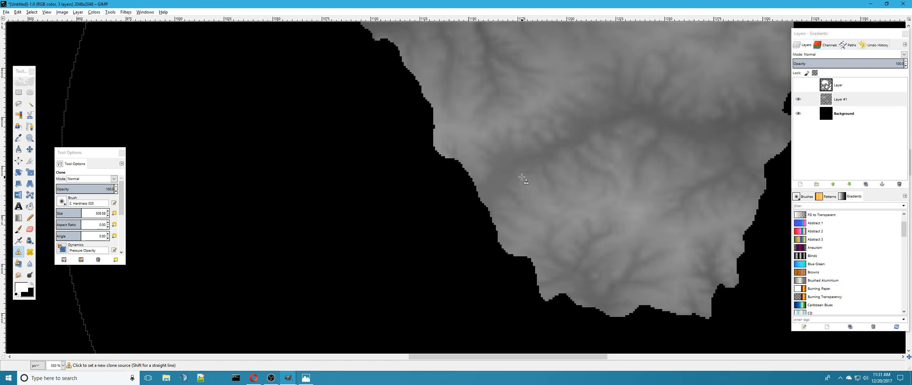
pyautogui.scroll(1, 501, 205)
pyautogui.scroll(-10, 431, 207)
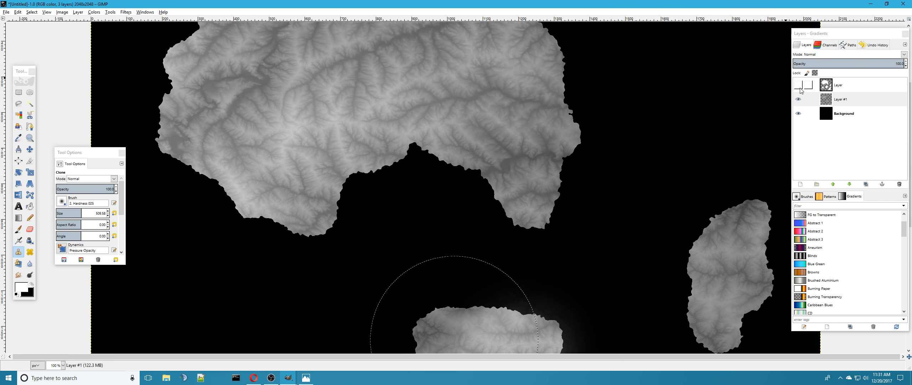
# Step: Show the white landmass layer and select its white areas by color
pyautogui.click(798, 86)
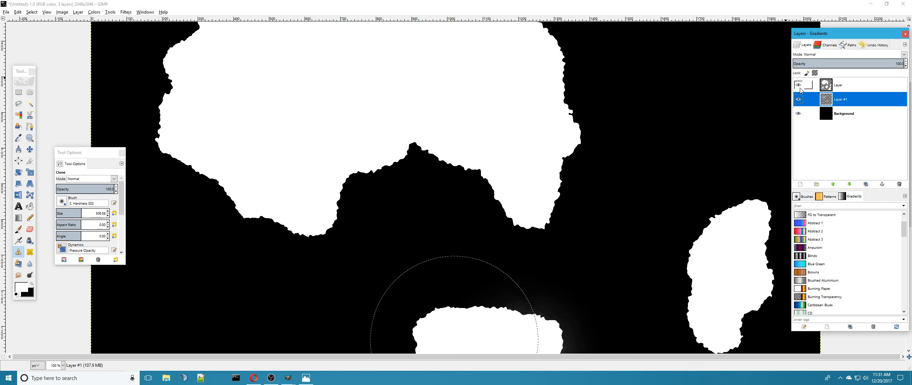
pyautogui.click(19, 115)
pyautogui.click(338, 117)
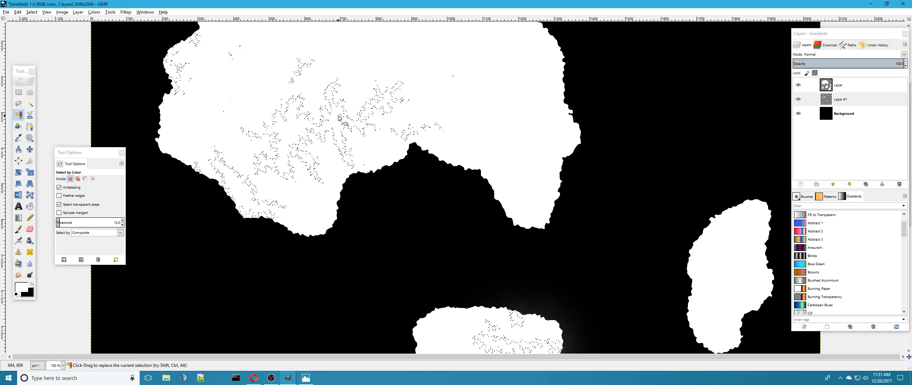
pyautogui.click(850, 88)
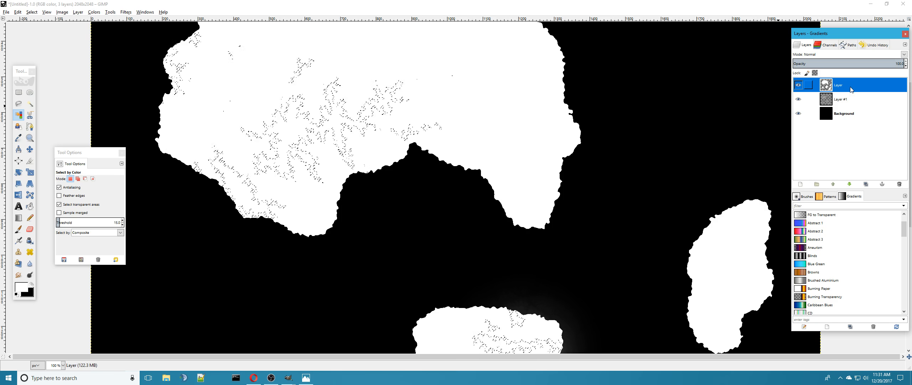
pyautogui.click(454, 95)
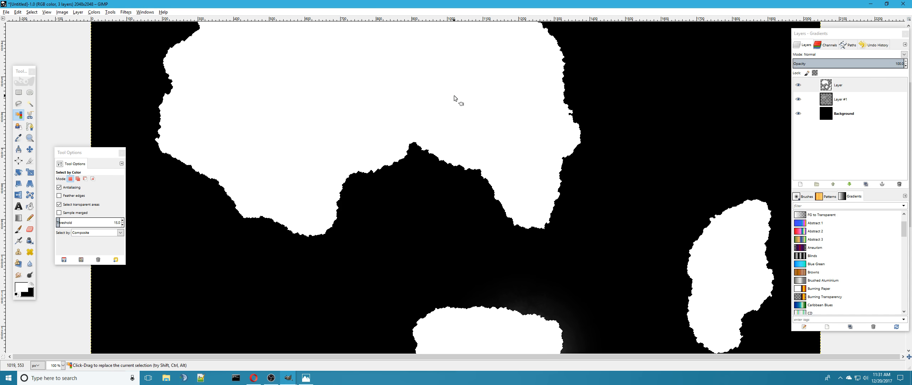
# Step: Hide the white landmass layer and try selecting the large landmass's terrain by color on Layer #1
pyautogui.doubleClick(840, 99)
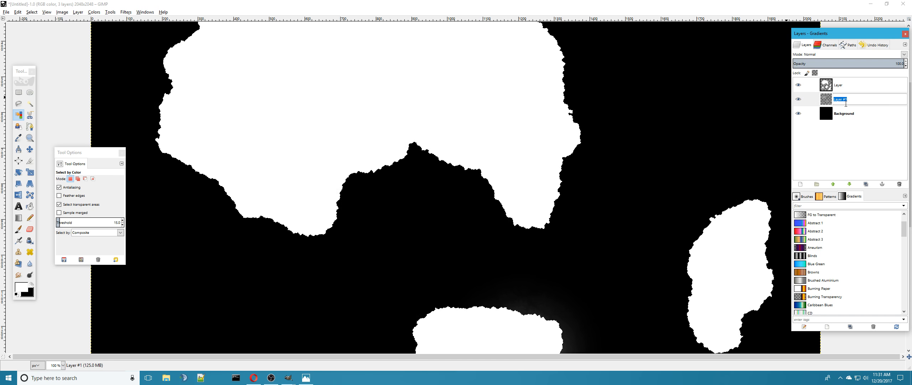
pyautogui.press('Return')
pyautogui.click(804, 88)
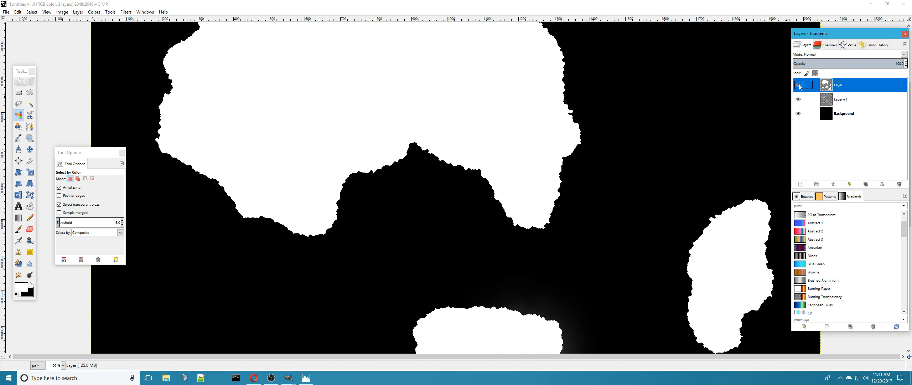
pyautogui.click(798, 85)
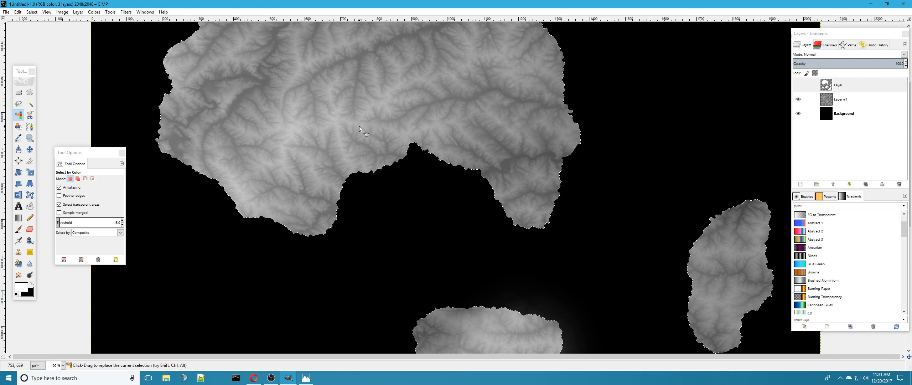
pyautogui.click(846, 103)
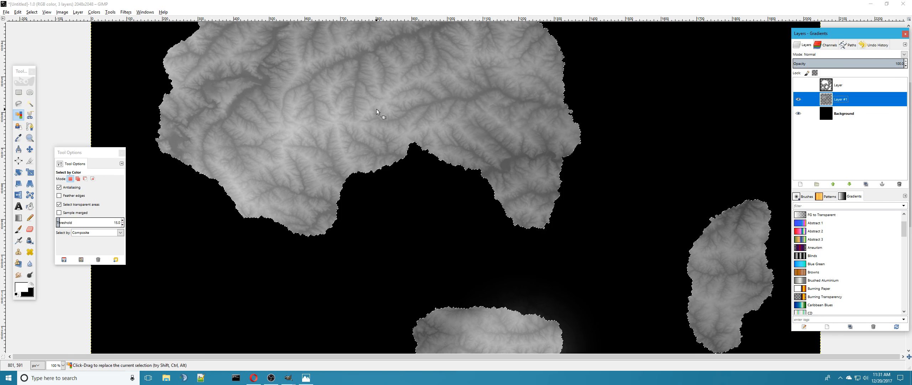
pyautogui.click(376, 111)
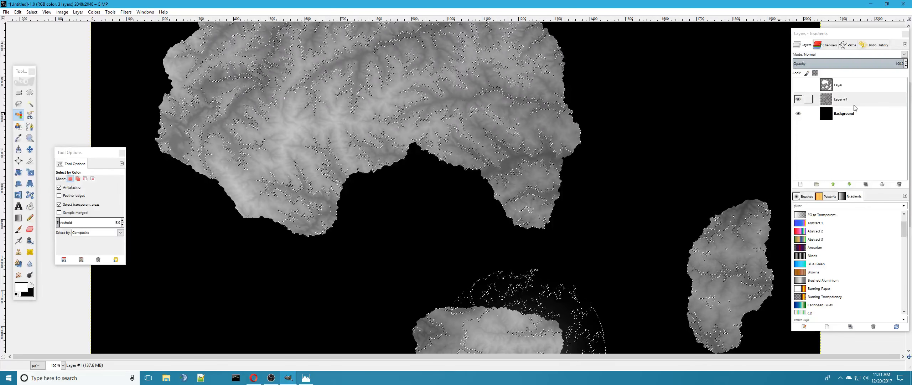
# Step: Reselect the white landmasses by color on their own layer, showing that layer for the selection and hiding it again
pyautogui.click(797, 84)
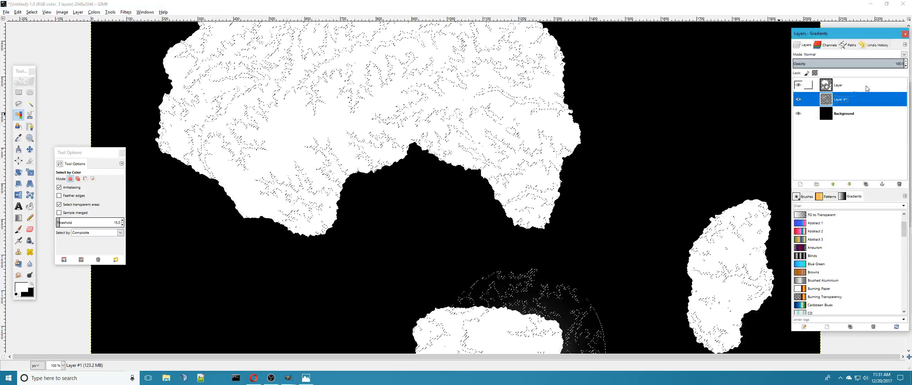
pyautogui.click(866, 88)
pyautogui.click(506, 92)
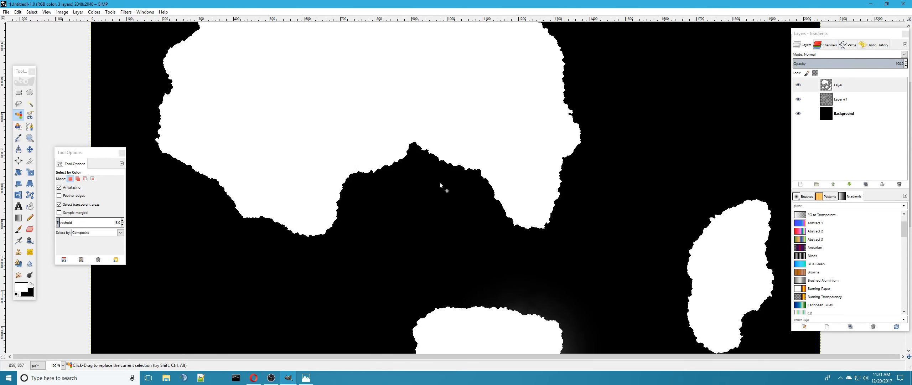
pyautogui.click(798, 85)
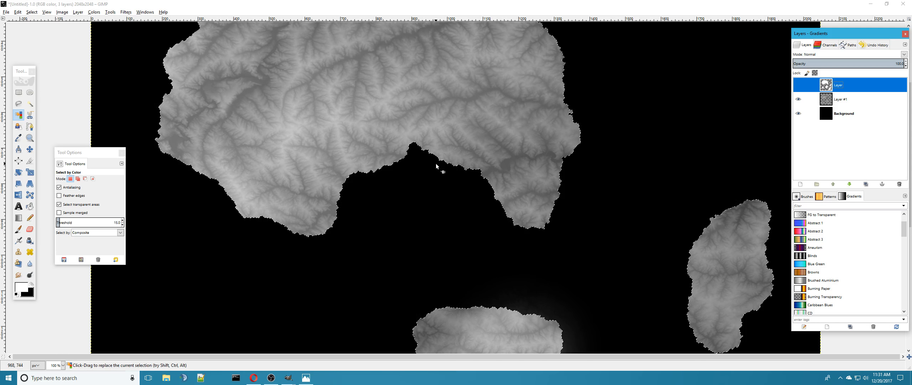
# Step: Add a new layer above the white landmass layer and move the landmass layer to the bottom of the stack
pyautogui.rightClick(853, 162)
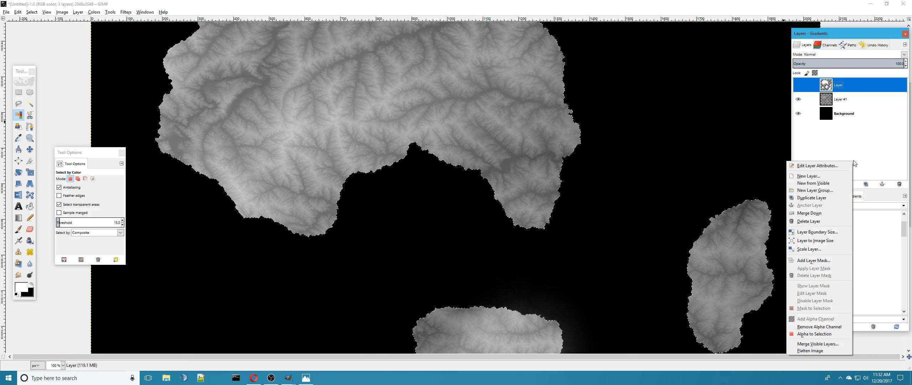
pyautogui.click(825, 174)
pyautogui.press('Return')
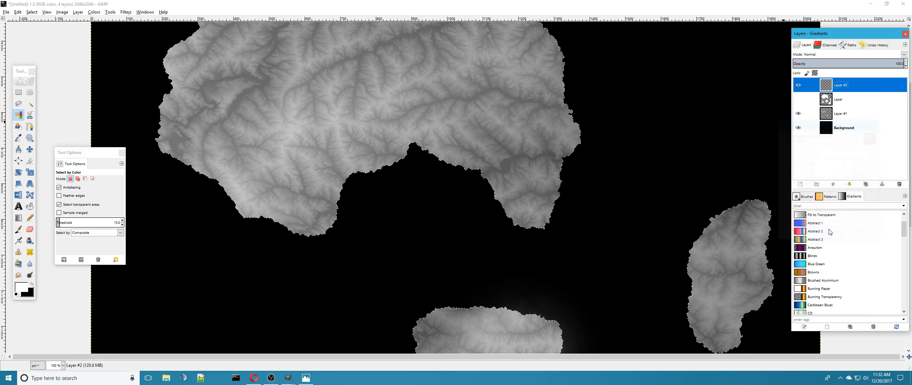
pyautogui.moveTo(837, 99); pyautogui.dragTo(837, 136)
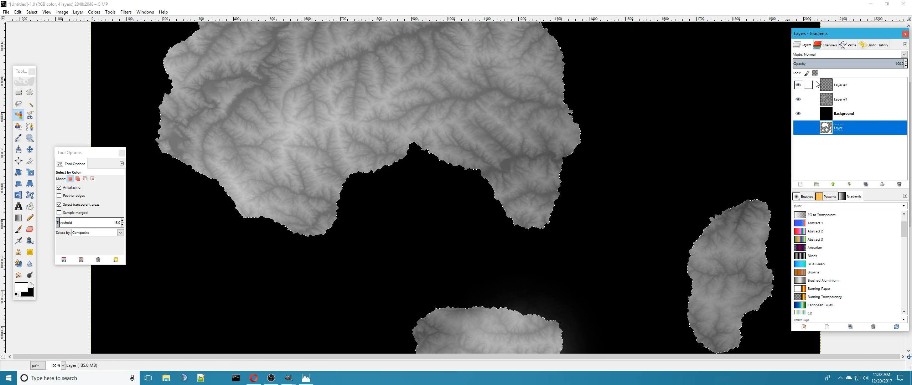
# Step: Set up the Blend tool for the empty top layer, Layer #2, with the FG to Transparent gradient
pyautogui.click(826, 84)
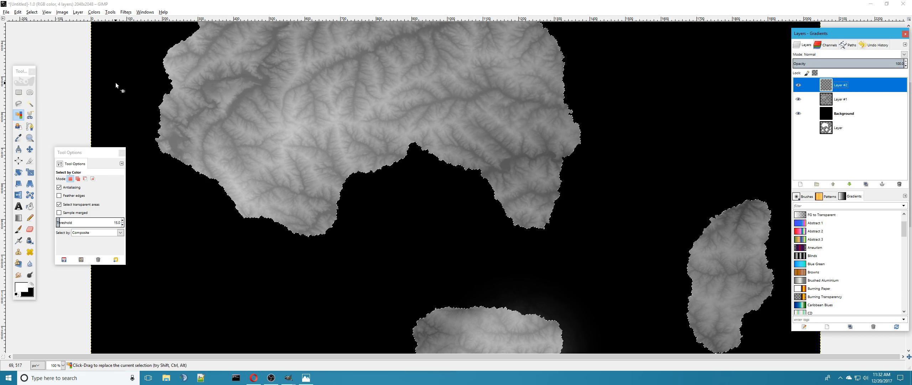
pyautogui.click(19, 217)
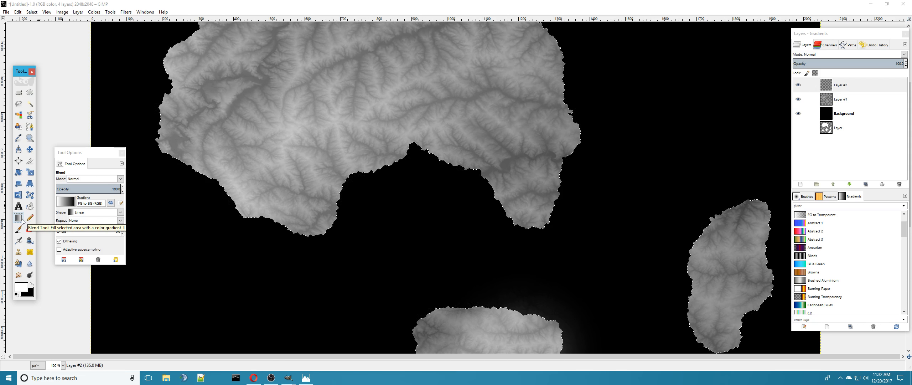
pyautogui.click(64, 206)
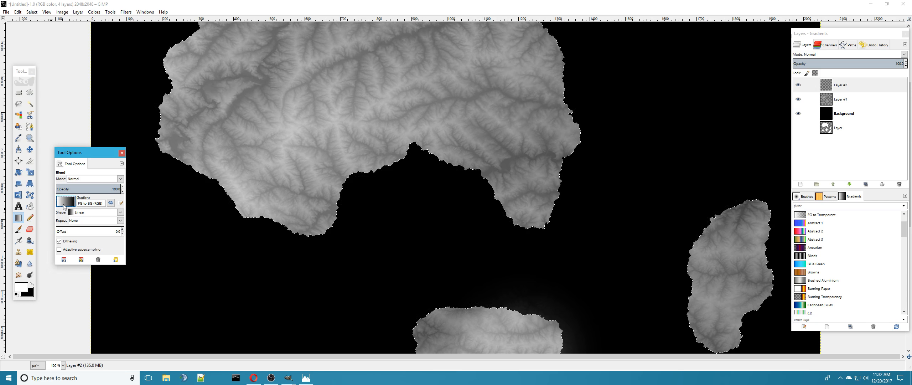
pyautogui.click(64, 206)
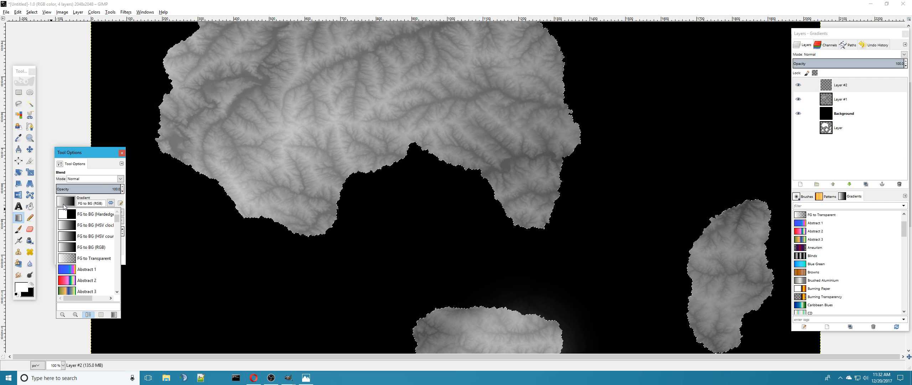
pyautogui.click(86, 258)
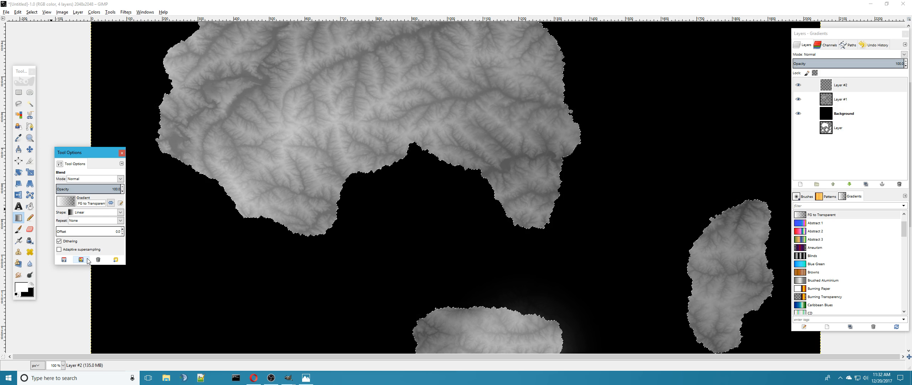
# Step: Swap the foreground color to black and set the gradient shape to Shaped (dimpled)
pyautogui.click(33, 283)
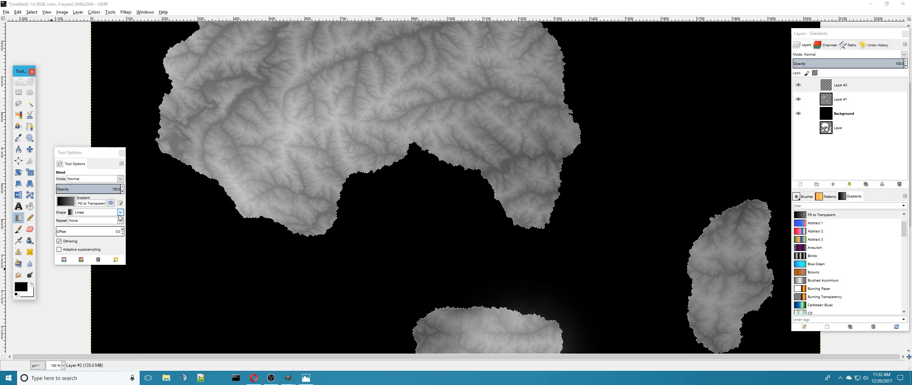
pyautogui.click(104, 212)
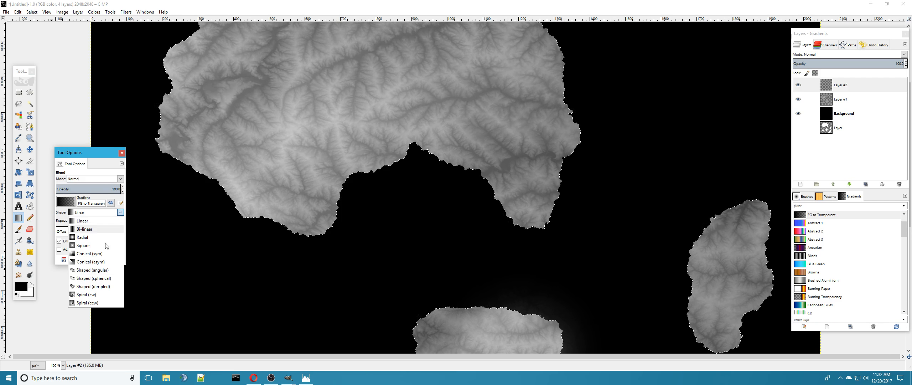
pyautogui.click(94, 286)
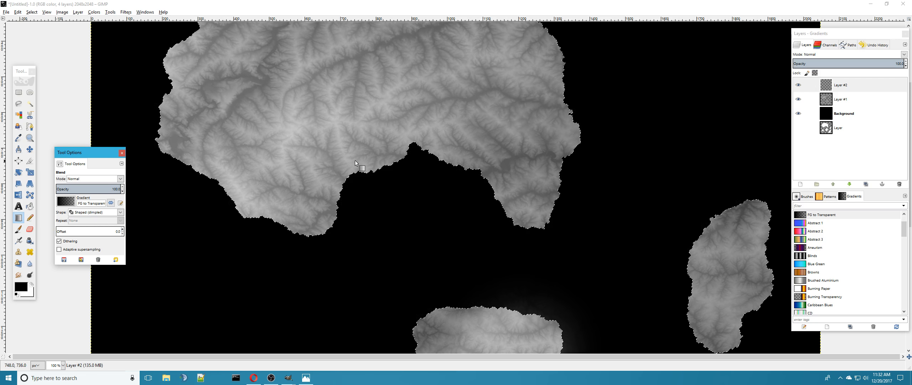
pyautogui.moveTo(355, 160); pyautogui.dragTo(425, 194)
pyautogui.scroll(-2, 400, 187)
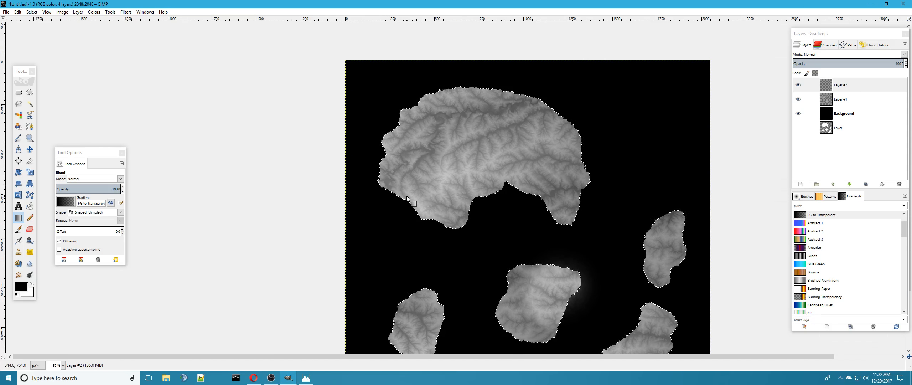
pyautogui.scroll(2, 406, 195)
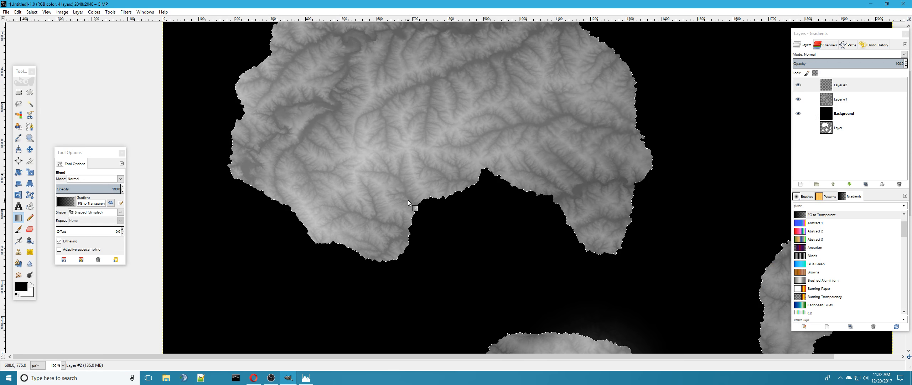
pyautogui.moveTo(407, 200); pyautogui.dragTo(479, 234)
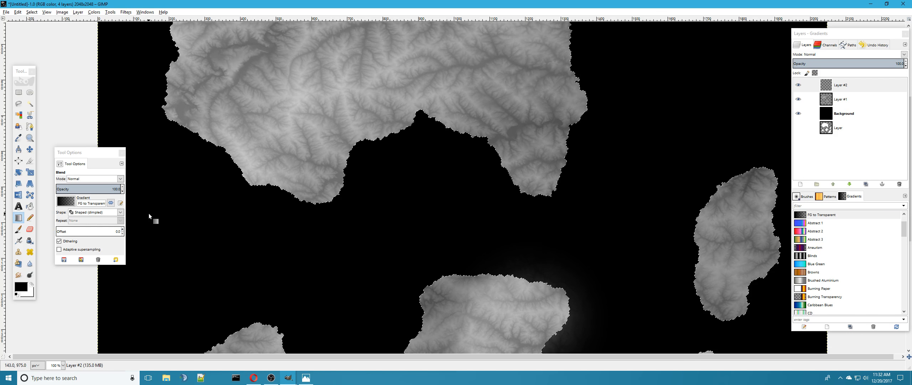
pyautogui.click(111, 204)
pyautogui.moveTo(50, 205); pyautogui.dragTo(48, 205)
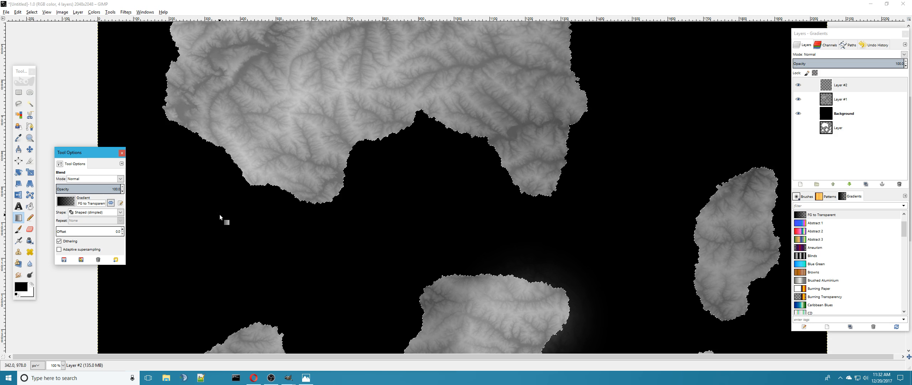
pyautogui.click(111, 204)
pyautogui.click(111, 204)
pyautogui.click(111, 203)
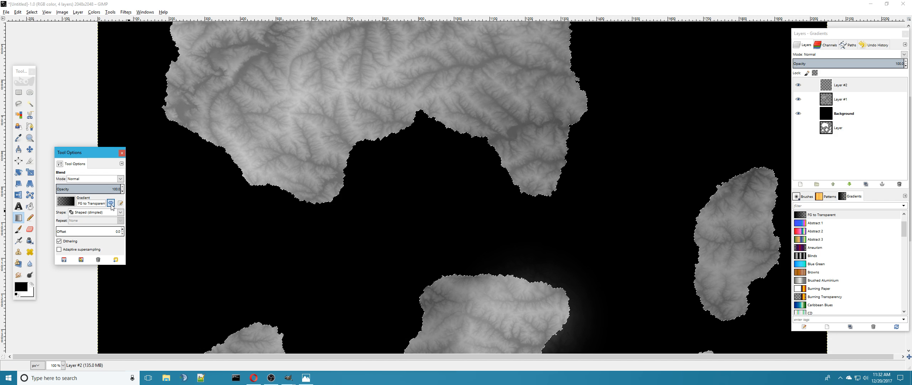
pyautogui.click(111, 203)
pyautogui.click(111, 203)
pyautogui.click(111, 203)
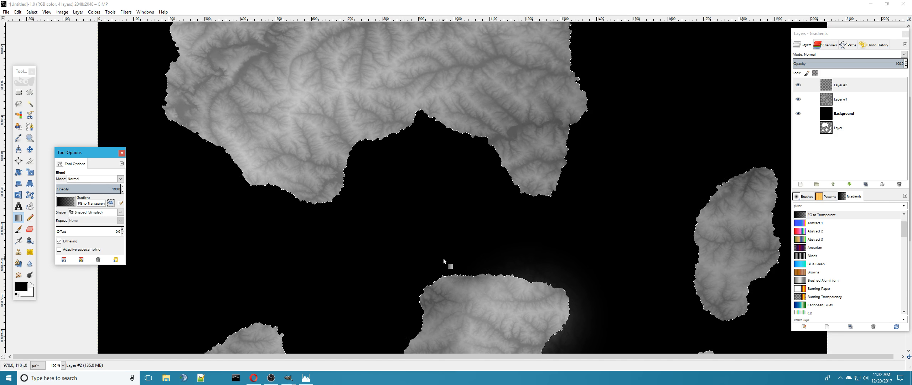
# Step: Fill the selected landmasses on Layer #2 with the dimpled gradient, drawn from the central landmass's middle to its upper-left edge
pyautogui.scroll(-5, 443, 258)
pyautogui.click(456, 240)
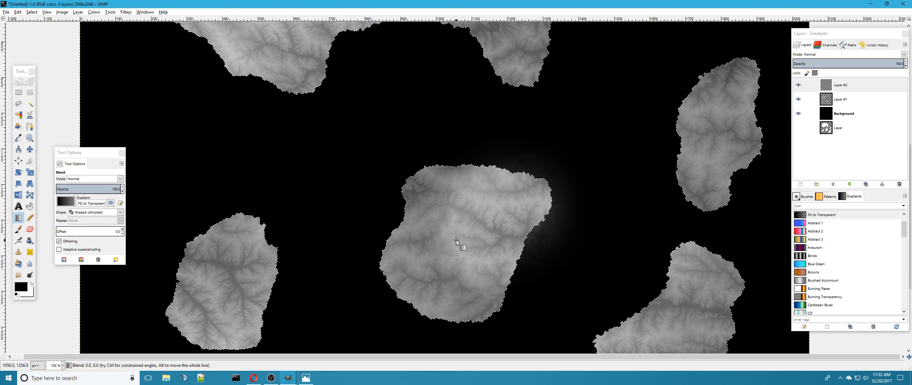
pyautogui.moveTo(456, 239); pyautogui.dragTo(409, 171)
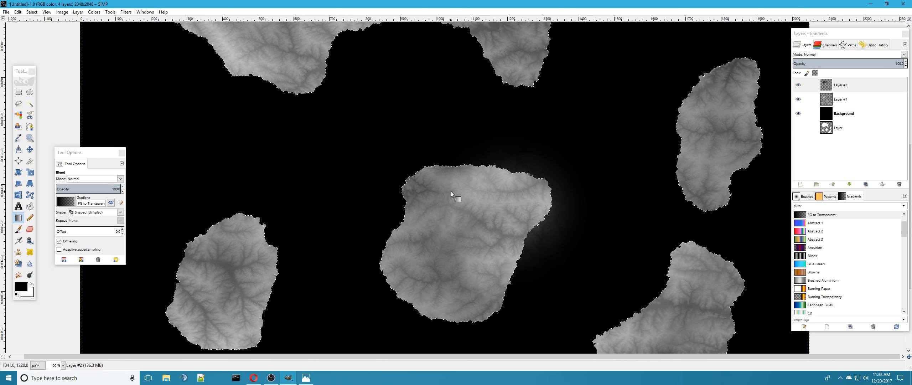
# Step: Inspect the gradient against the white landmass layer with Layer #1 and Background hidden, and show both layers again
pyautogui.click(797, 100)
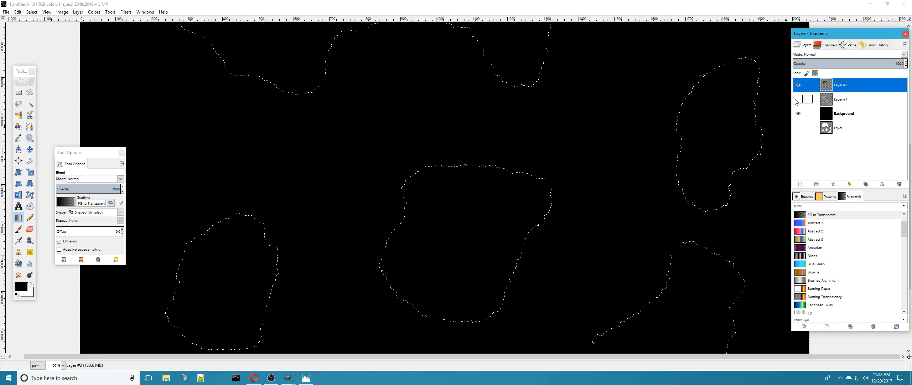
pyautogui.click(797, 113)
pyautogui.click(798, 127)
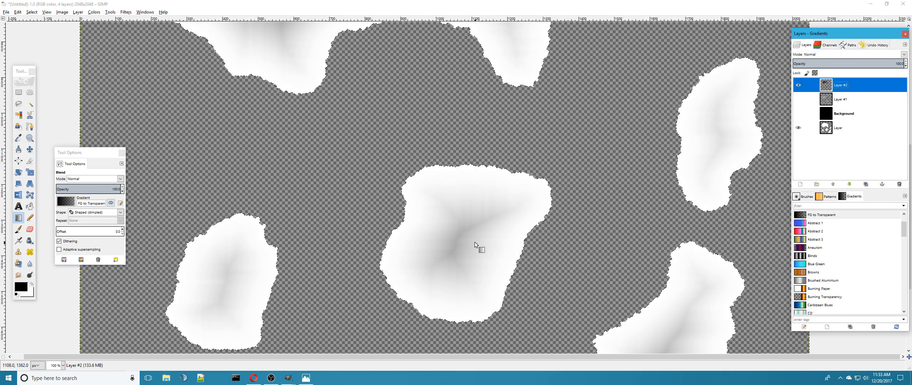
pyautogui.click(797, 99)
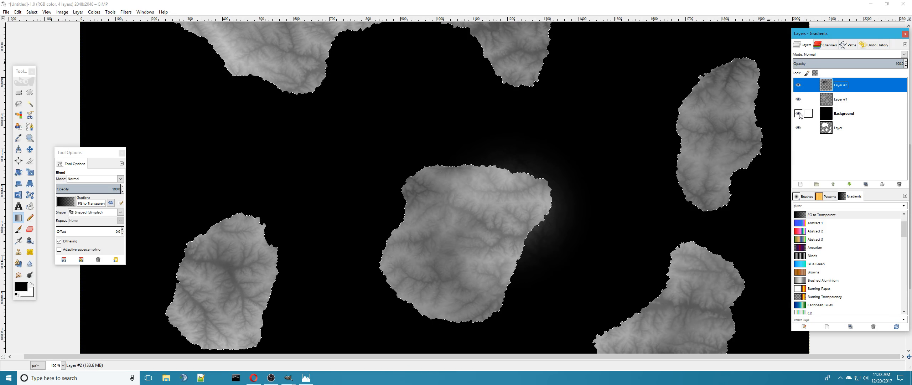
pyautogui.click(798, 114)
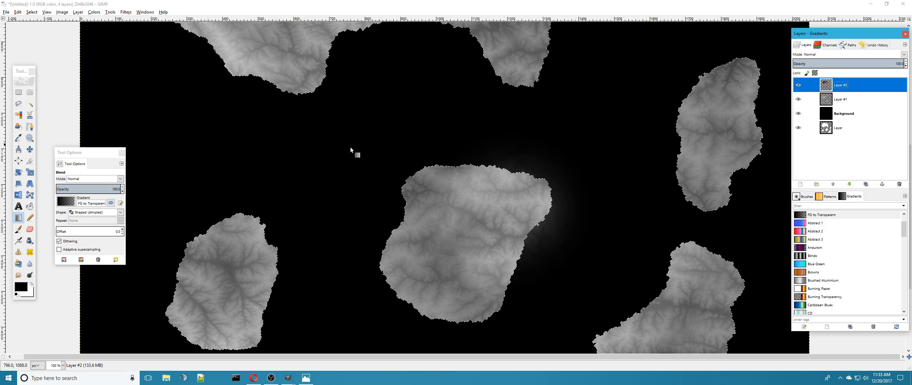
# Step: Reverse the gradient direction and undo the gradient fill on Layer #2 along with the visibility changes
pyautogui.click(111, 202)
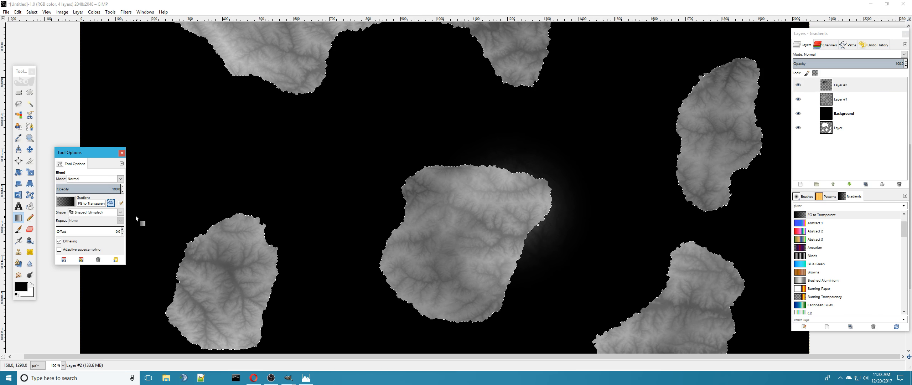
pyautogui.click(828, 91)
pyautogui.click(798, 99)
pyautogui.click(798, 114)
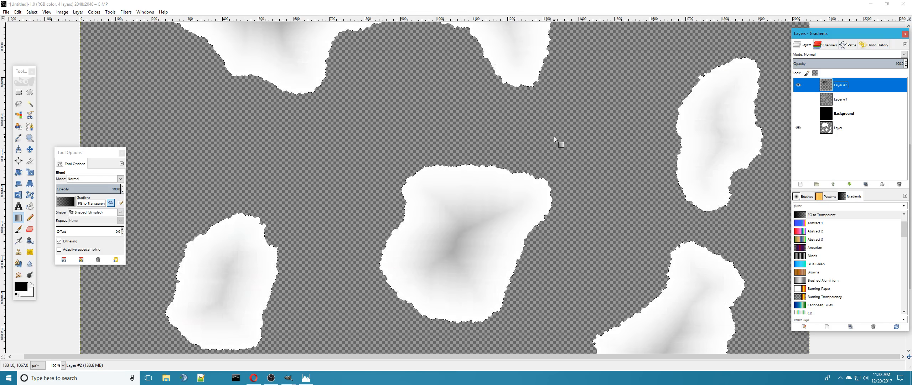
pyautogui.hotkey('ctrl', 'z')
pyautogui.hotkey('ctrl', 'z')
pyautogui.hotkey('ctrl', 'z')
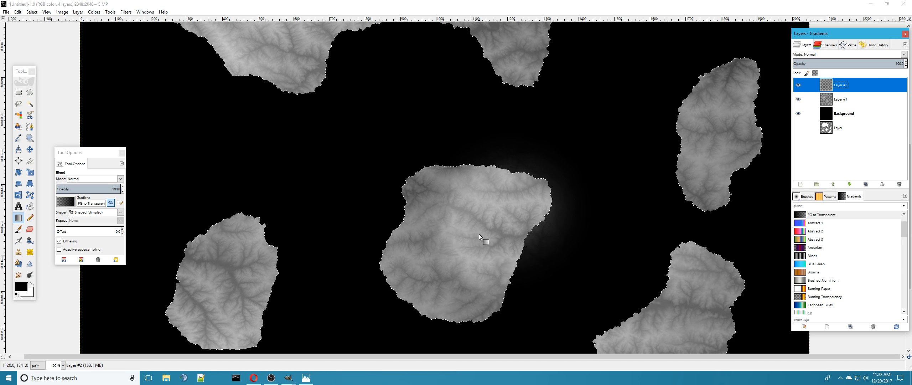
# Step: Fill the selection on Layer #2 with the reversed dimpled gradient, drawn from the central landmass's middle to its lower-right edge
pyautogui.moveTo(462, 230); pyautogui.dragTo(516, 296)
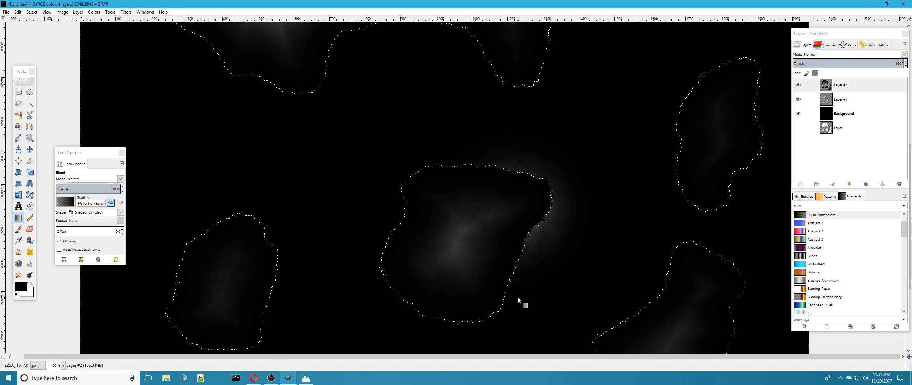
pyautogui.scroll(3, 497, 260)
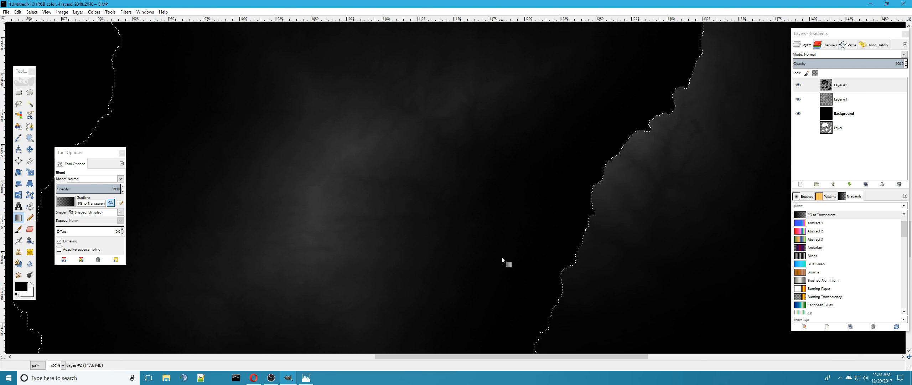
pyautogui.scroll(-3, 498, 259)
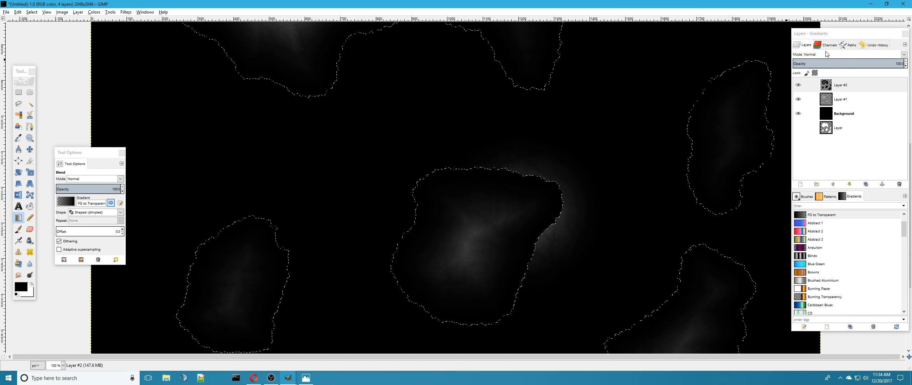
# Step: Lower the opacity of Layer #2 to about 66%
pyautogui.click(909, 53)
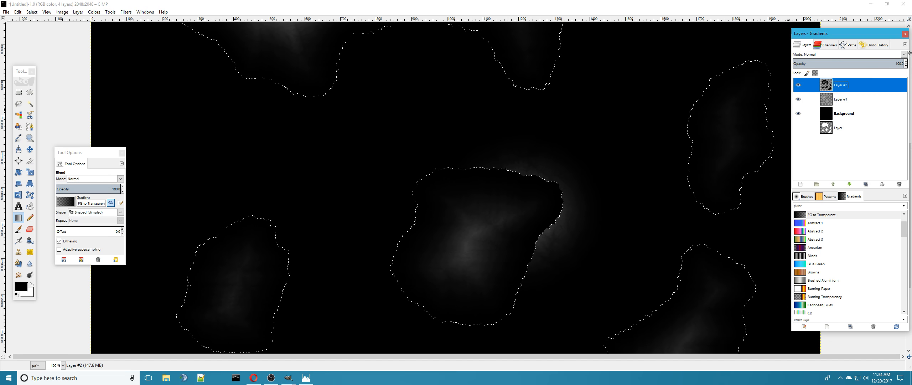
pyautogui.moveTo(896, 62); pyautogui.dragTo(877, 63)
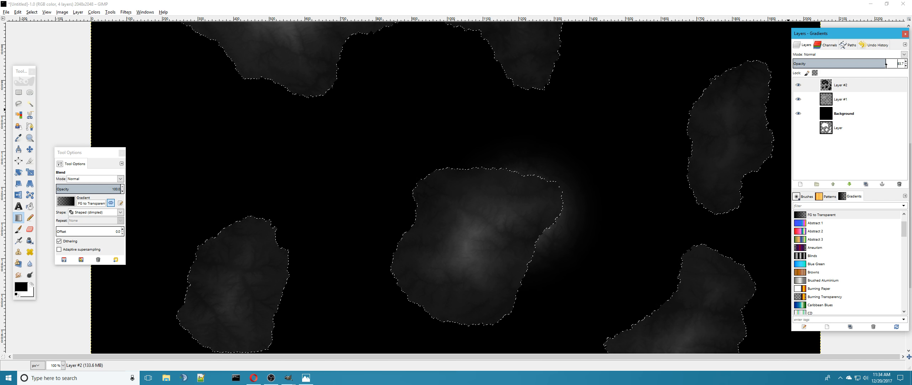
pyautogui.moveTo(886, 65)
pyautogui.mouseDown()
pyautogui.moveTo(844, 64)
pyautogui.moveTo(869, 66)
pyautogui.mouseUp()
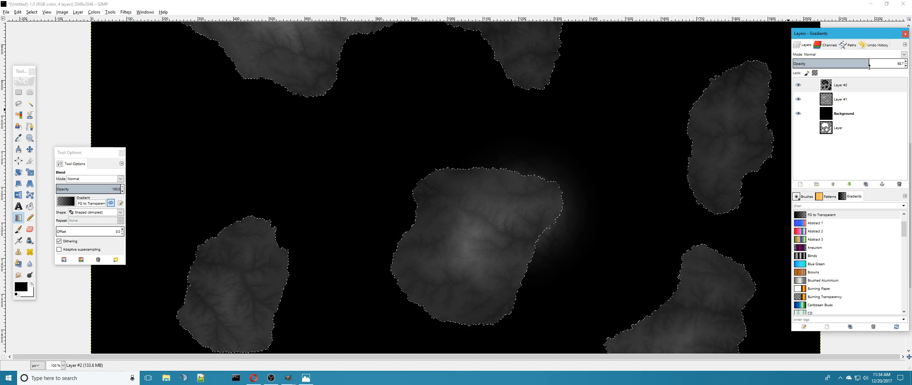
# Step: Check how the gradient shades the terrain by hiding and reshowing the layers and examining the central landmass's edge
pyautogui.click(798, 113)
pyautogui.click(798, 113)
pyautogui.click(798, 99)
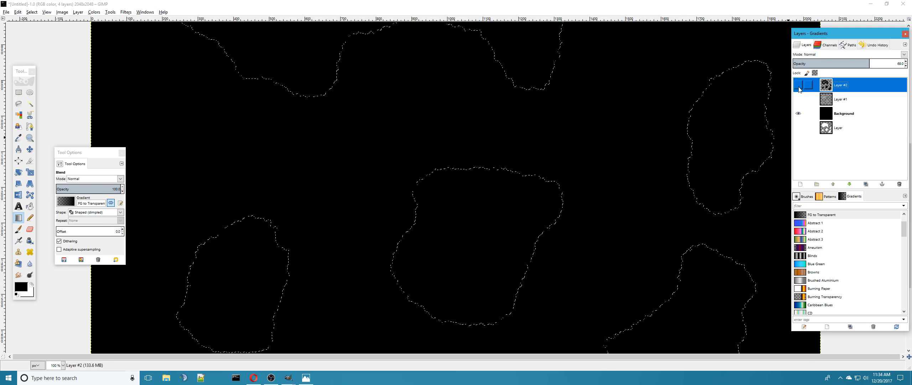
pyautogui.click(799, 88)
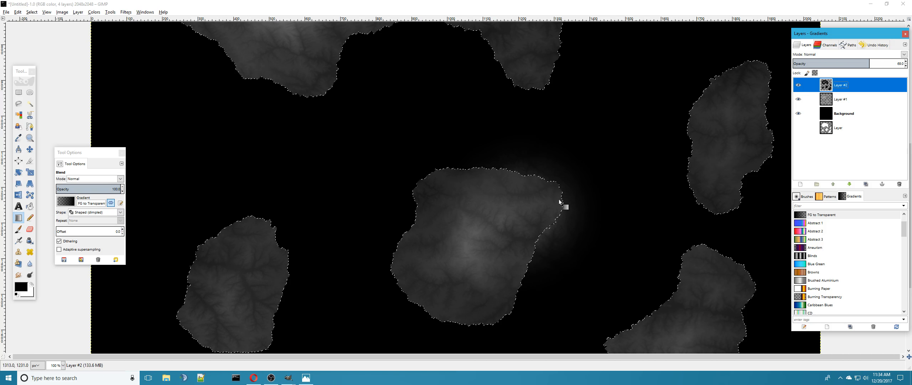
pyautogui.scroll(4, 566, 217)
pyautogui.scroll(-4, 570, 219)
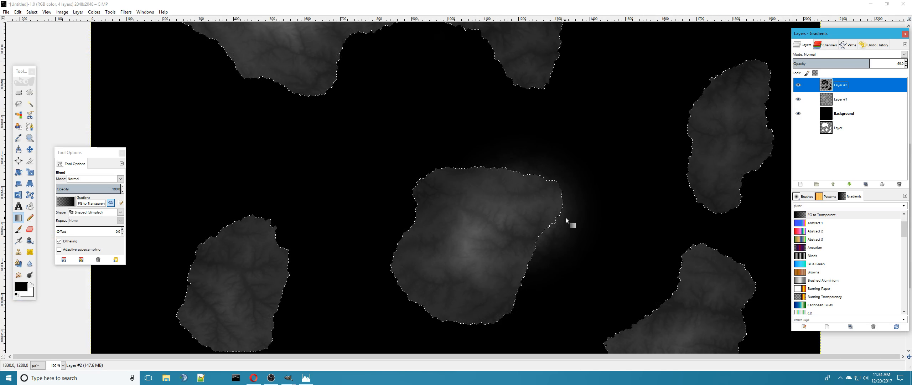
pyautogui.scroll(-1, 573, 218)
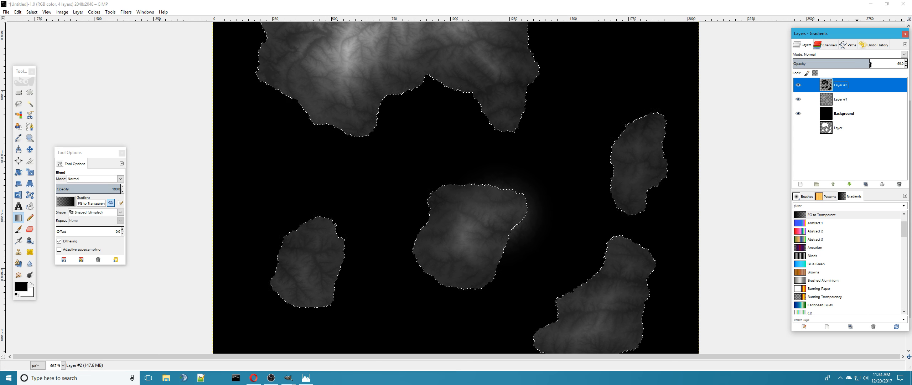
# Step: Raise the opacity of Layer #2 to almost full and isolate it by hiding Layer #1 and Background
pyautogui.moveTo(869, 64); pyautogui.dragTo(901, 64)
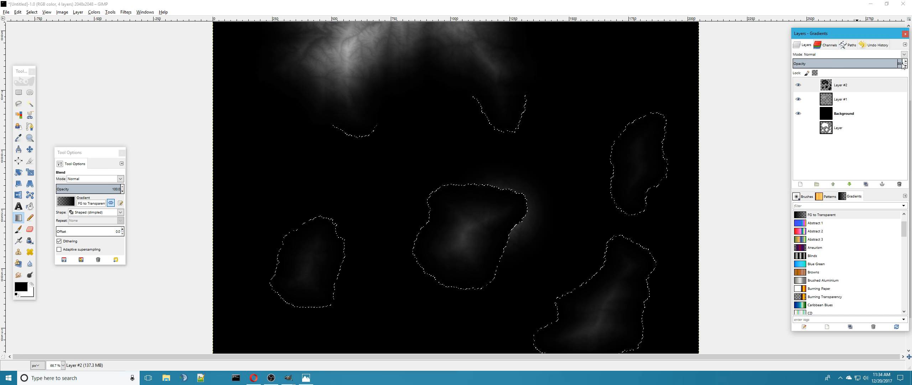
pyautogui.click(798, 99)
pyautogui.click(797, 113)
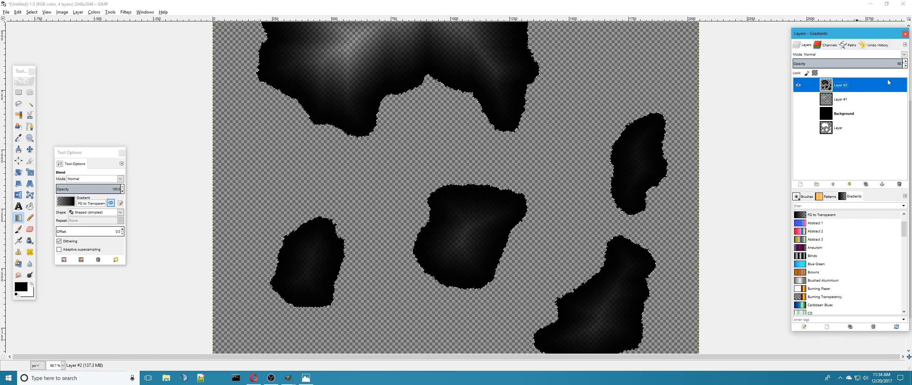
# Step: Raise the opacity of Layer #2 to 100% and show Layer #1, Background and Layer again
pyautogui.scroll(3, 431, 202)
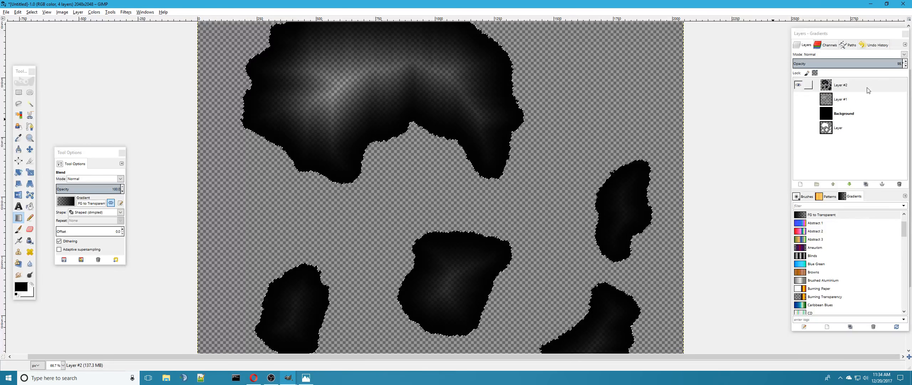
pyautogui.moveTo(884, 64); pyautogui.dragTo(906, 65)
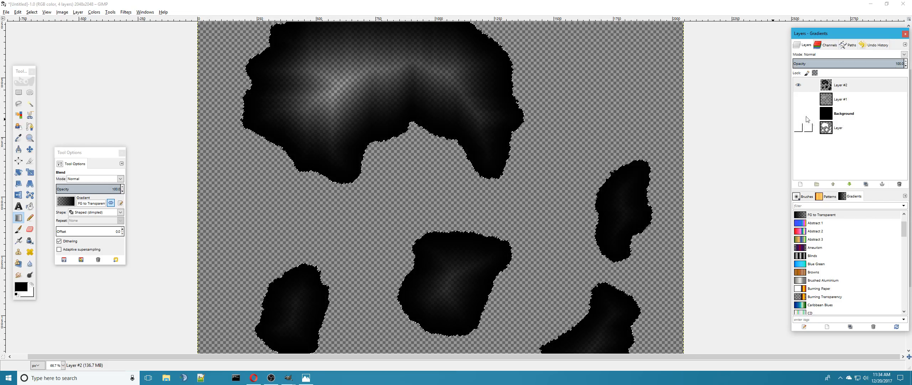
pyautogui.click(798, 99)
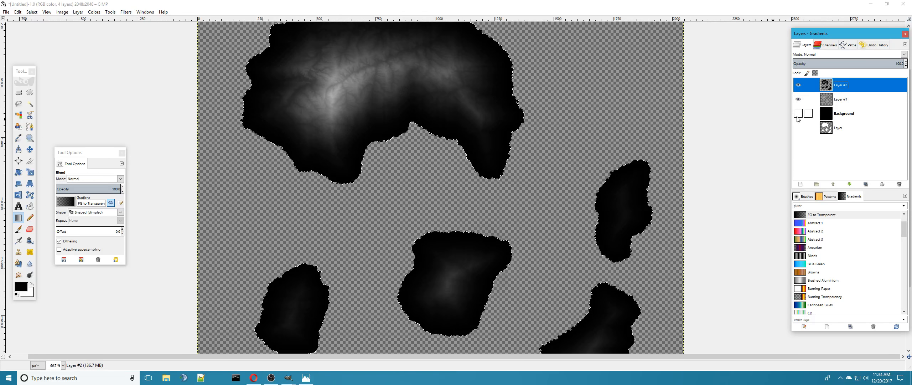
pyautogui.click(797, 115)
pyautogui.click(797, 128)
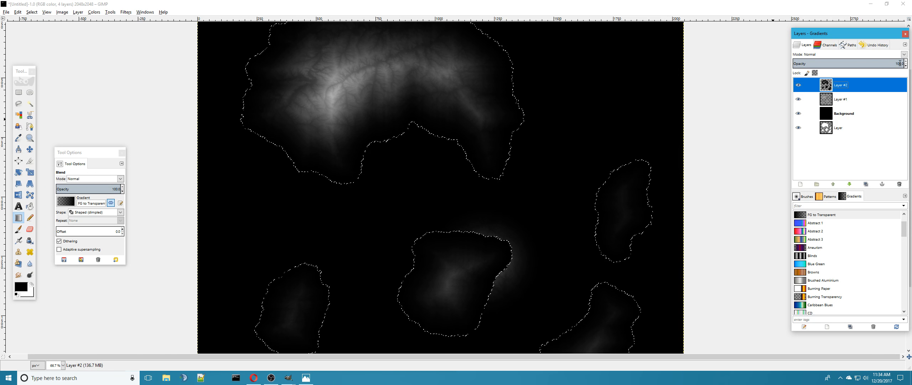
# Step: Lower the opacity of Layer #2 to about 87%, checking the shading across all the landmasses
pyautogui.moveTo(893, 65)
pyautogui.mouseDown()
pyautogui.moveTo(882, 64)
pyautogui.moveTo(889, 64)
pyautogui.mouseUp()
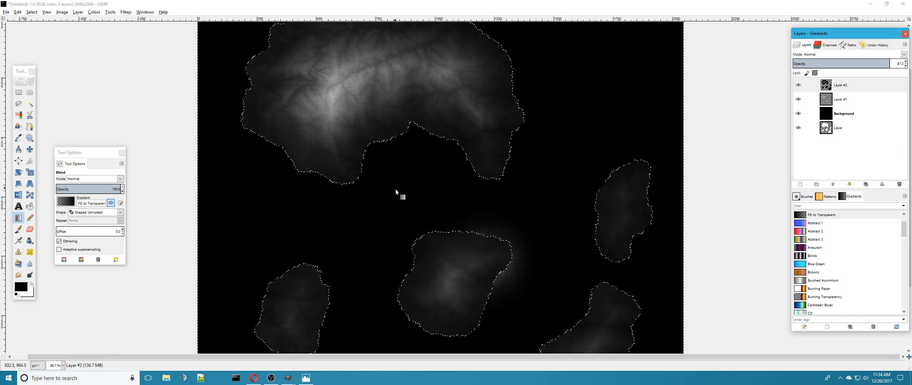
pyautogui.scroll(1, 467, 186)
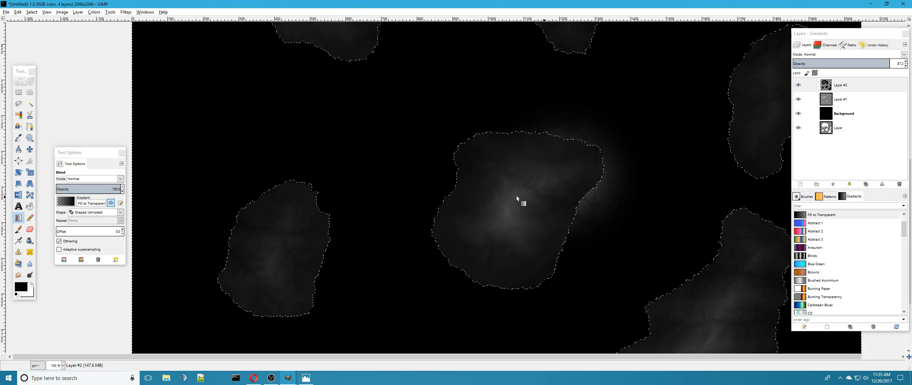
pyautogui.scroll(2, 516, 195)
pyautogui.scroll(-4, 515, 195)
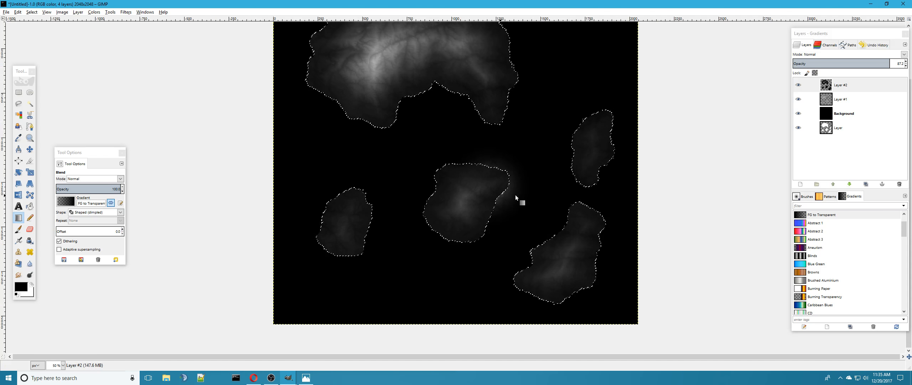
pyautogui.scroll(3, 506, 199)
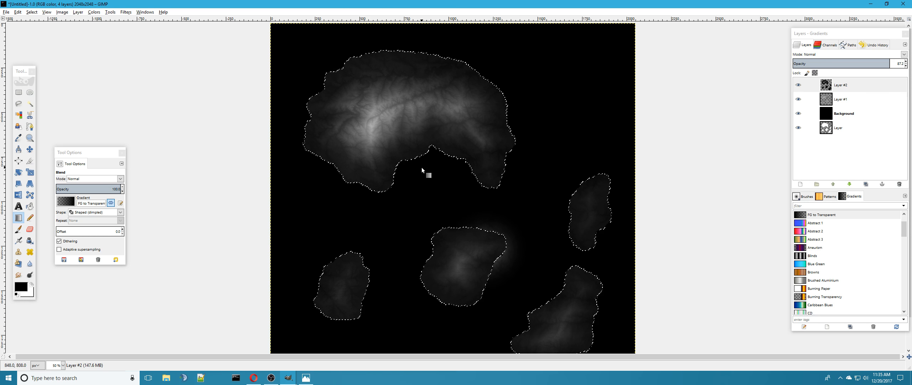
pyautogui.scroll(-3, 486, 174)
pyautogui.hscroll(3, 462, 161)
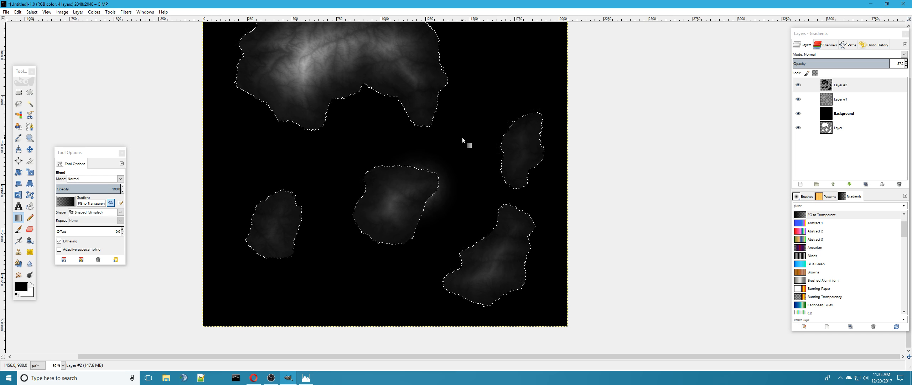
pyautogui.scroll(3, 454, 129)
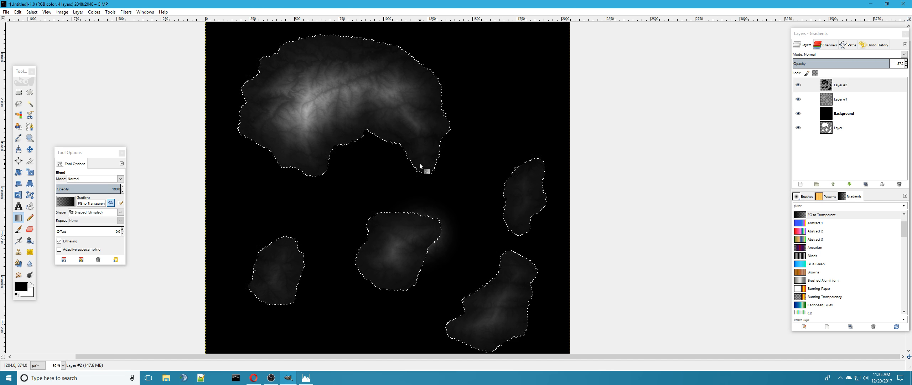
pyautogui.moveTo(890, 64); pyautogui.dragTo(882, 64)
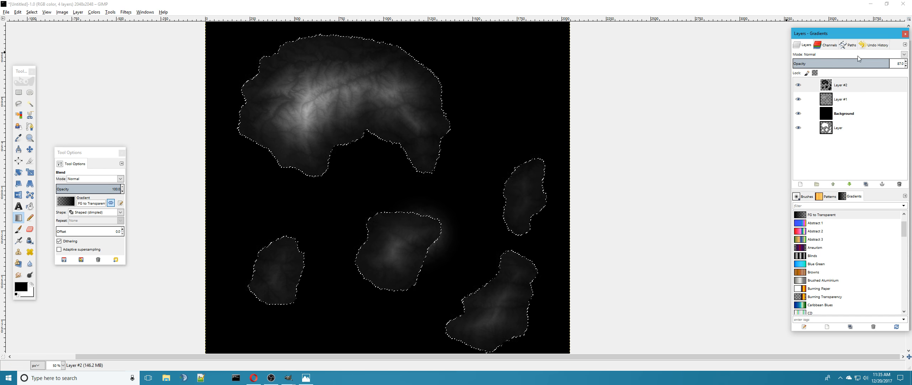
# Step: Add a new transparent layer above Layer #2 and check Layer #1 by hiding and reshowing it
pyautogui.rightClick(837, 171)
pyautogui.click(846, 186)
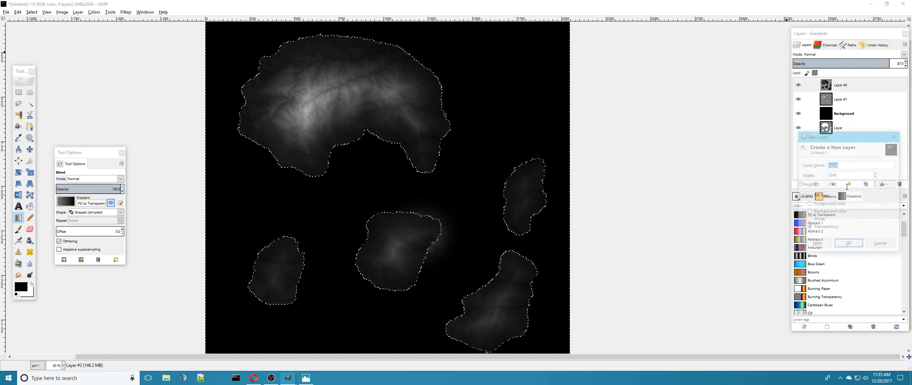
pyautogui.click(848, 249)
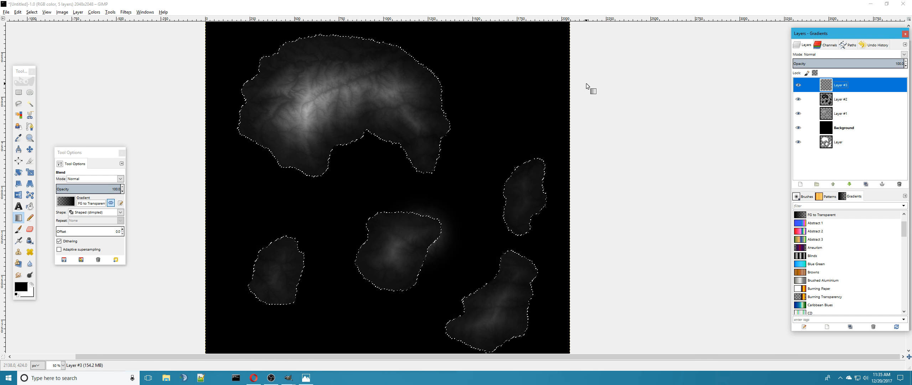
pyautogui.click(798, 113)
pyautogui.click(798, 113)
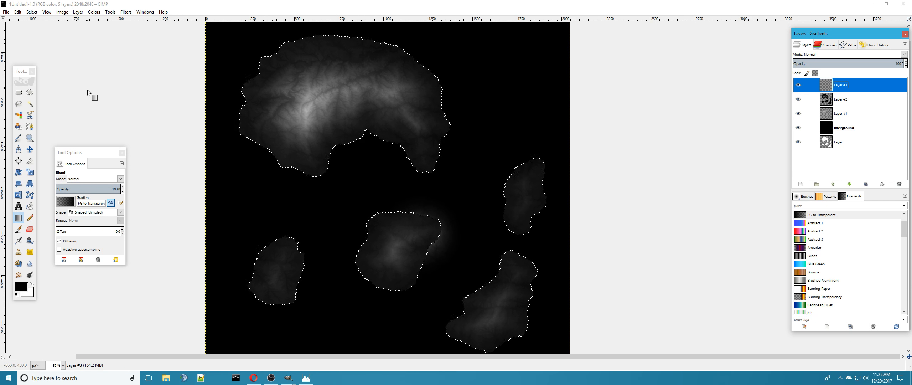
# Step: Choose the Airbrush and lower its opacity to about 58%
pyautogui.click(19, 241)
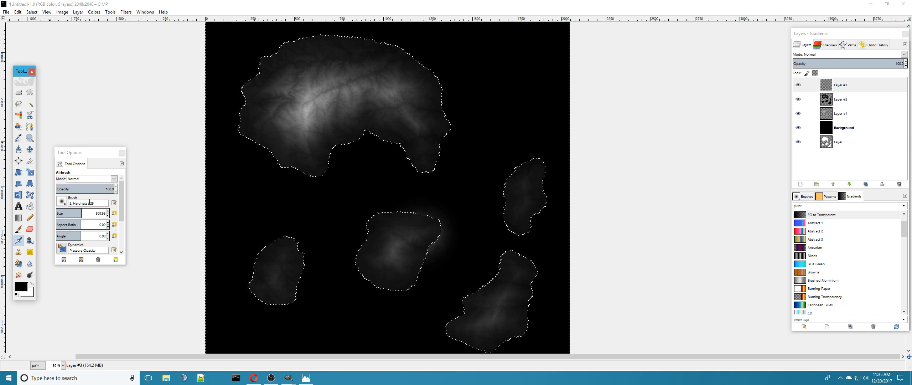
pyautogui.moveTo(98, 189); pyautogui.dragTo(89, 192)
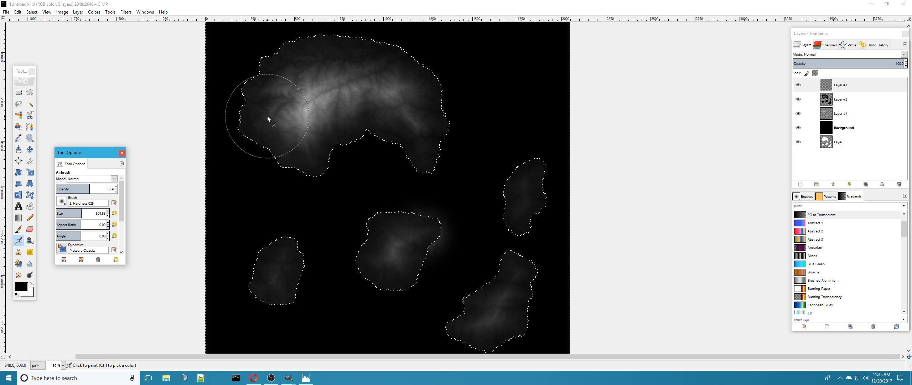
# Step: Try darkening the large landmass with black airbrush strokes on the new layer
pyautogui.moveTo(274, 127); pyautogui.dragTo(283, 99)
pyautogui.moveTo(327, 114)
pyautogui.mouseDown()
pyautogui.moveTo(333, 135)
pyautogui.moveTo(346, 112)
pyautogui.moveTo(338, 102)
pyautogui.moveTo(312, 112)
pyautogui.moveTo(302, 134)
pyautogui.moveTo(331, 144)
pyautogui.moveTo(365, 136)
pyautogui.moveTo(369, 105)
pyautogui.moveTo(343, 103)
pyautogui.moveTo(371, 111)
pyautogui.moveTo(348, 102)
pyautogui.moveTo(366, 120)
pyautogui.moveTo(366, 110)
pyautogui.moveTo(350, 129)
pyautogui.mouseUp()
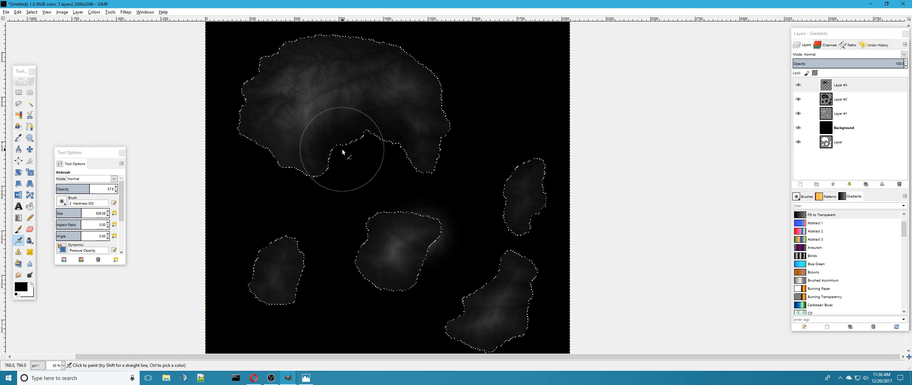
pyautogui.hotkey('ctrl', 'z')
# Step: Delete Layer #3 so that Layer #2 is the active layer again
pyautogui.rightClick(849, 79)
pyautogui.click(882, 86)
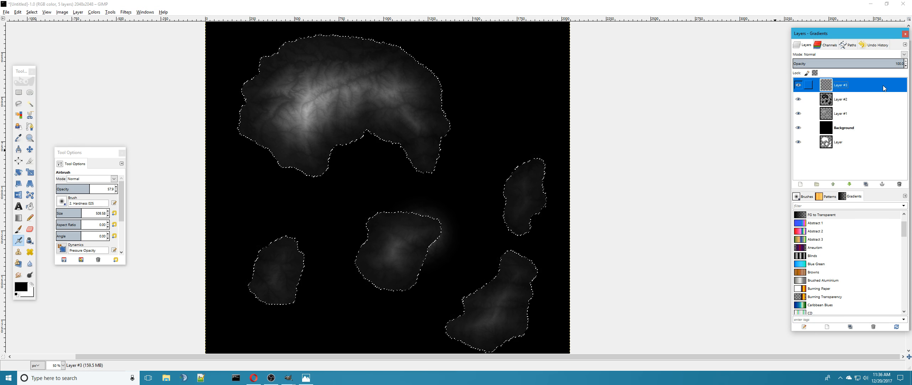
pyautogui.rightClick(847, 86)
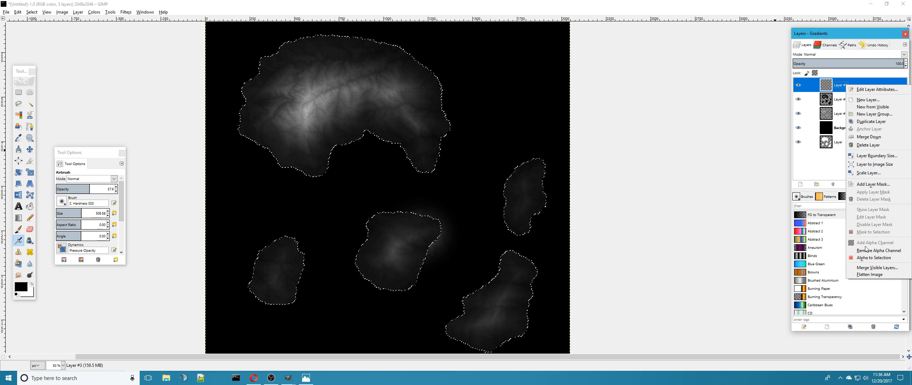
pyautogui.click(873, 144)
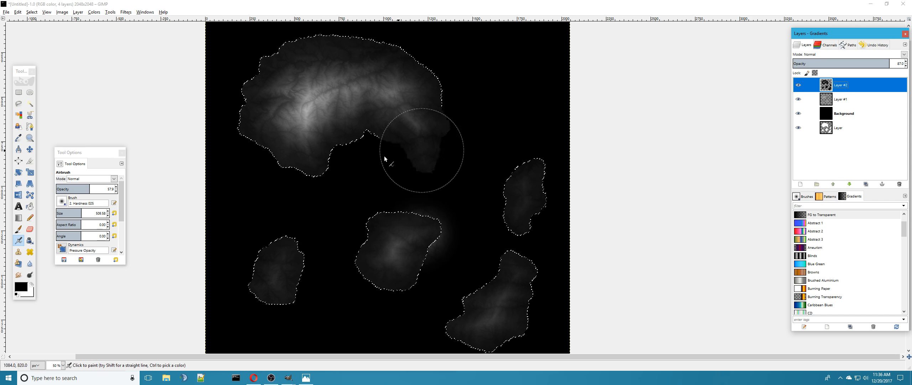
# Step: Airbrush black over the whole large northern landmass directly on Layer #2
pyautogui.click(364, 95)
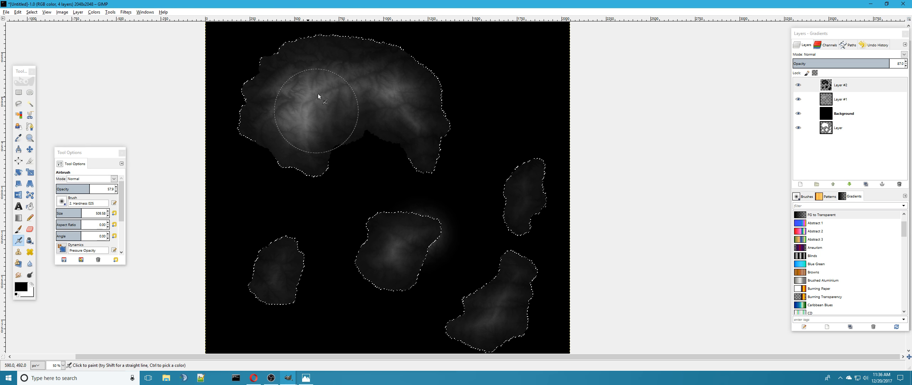
pyautogui.moveTo(318, 94)
pyautogui.mouseDown()
pyautogui.moveTo(371, 87)
pyautogui.moveTo(314, 102)
pyautogui.moveTo(357, 84)
pyautogui.moveTo(311, 94)
pyautogui.moveTo(356, 88)
pyautogui.moveTo(324, 95)
pyautogui.moveTo(344, 105)
pyautogui.moveTo(326, 111)
pyautogui.moveTo(322, 98)
pyautogui.moveTo(398, 88)
pyautogui.moveTo(409, 119)
pyautogui.moveTo(359, 95)
pyautogui.moveTo(302, 107)
pyautogui.moveTo(316, 91)
pyautogui.moveTo(348, 90)
pyautogui.moveTo(402, 113)
pyautogui.moveTo(389, 107)
pyautogui.moveTo(401, 92)
pyautogui.moveTo(304, 115)
pyautogui.moveTo(371, 76)
pyautogui.moveTo(396, 87)
pyautogui.moveTo(395, 108)
pyautogui.moveTo(293, 123)
pyautogui.mouseUp()
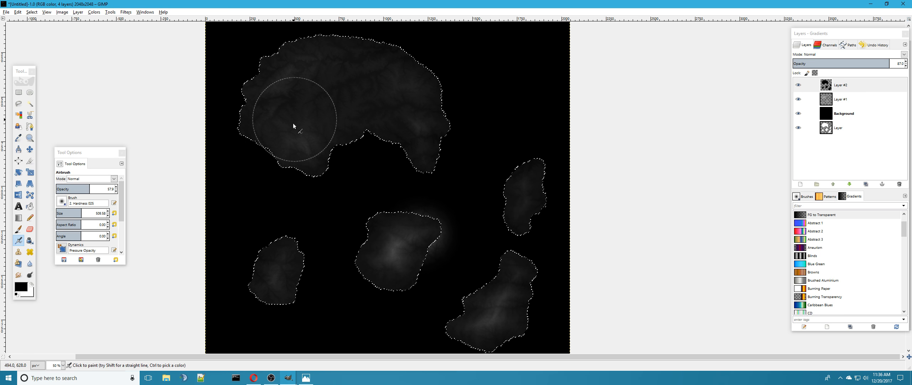
# Step: Try erasing Layer #2 along the northern side of the large landmass with the Eraser at 100% opacity
pyautogui.click(30, 229)
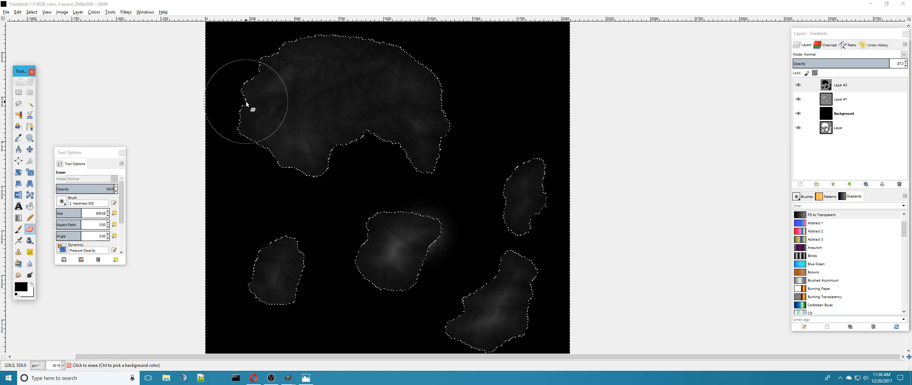
pyautogui.moveTo(246, 101)
pyautogui.mouseDown()
pyautogui.moveTo(279, 66)
pyautogui.moveTo(315, 54)
pyautogui.moveTo(363, 49)
pyautogui.moveTo(425, 75)
pyautogui.moveTo(459, 57)
pyautogui.mouseUp()
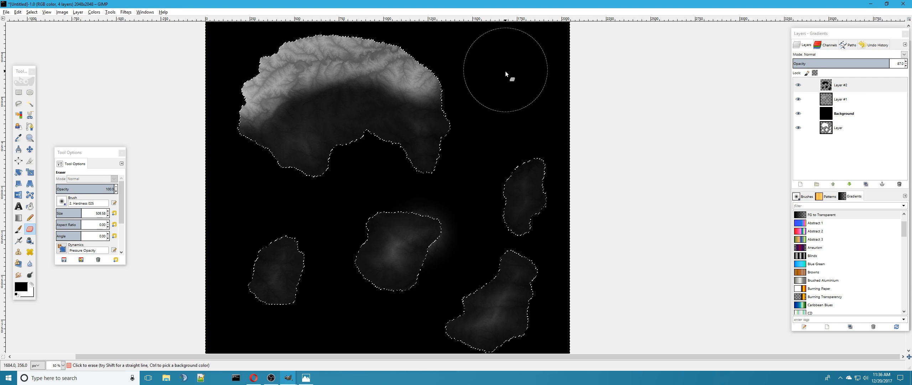
pyautogui.scroll(3, 410, 93)
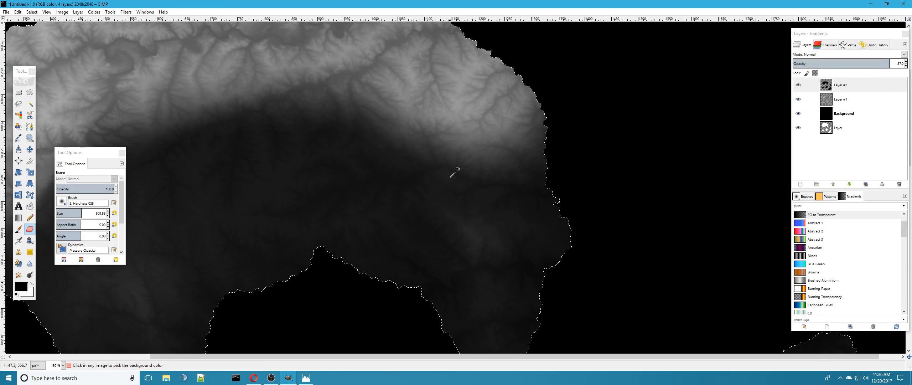
pyautogui.scroll(-1, 409, 146)
pyautogui.hotkey('ctrl', 'z')
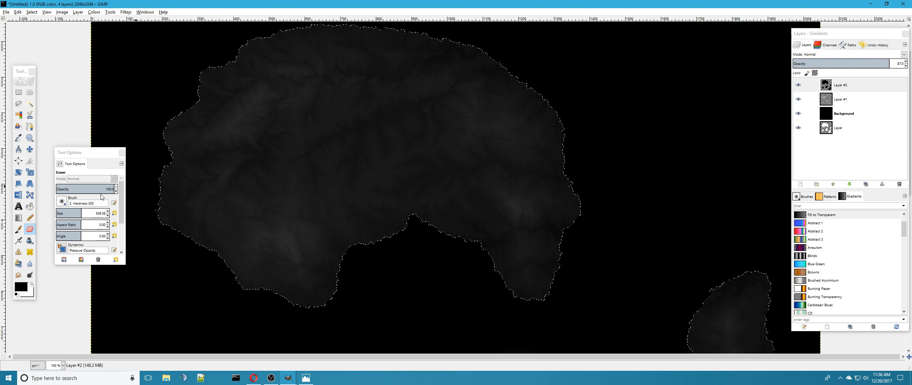
# Step: Lower the Eraser's opacity to about 29% and erase Layer #2 along the large landmass's northern side
pyautogui.moveTo(96, 188); pyautogui.dragTo(73, 189)
pyautogui.moveTo(169, 191)
pyautogui.mouseDown()
pyautogui.moveTo(226, 94)
pyautogui.moveTo(306, 72)
pyautogui.moveTo(370, 71)
pyautogui.moveTo(454, 94)
pyautogui.moveTo(516, 139)
pyautogui.moveTo(496, 140)
pyautogui.moveTo(531, 151)
pyautogui.moveTo(451, 83)
pyautogui.moveTo(289, 77)
pyautogui.moveTo(242, 91)
pyautogui.moveTo(167, 179)
pyautogui.mouseUp()
# Step: Reduce the Eraser size to about 260 and erase more of Layer #2 across the large landmass's northern band
pyautogui.click(76, 213)
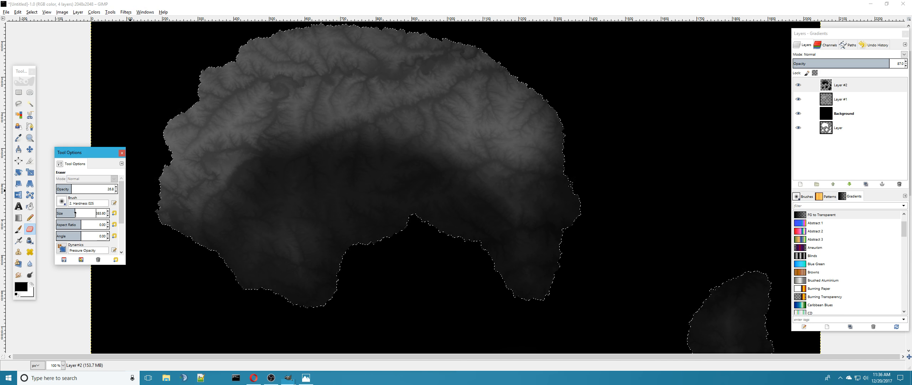
pyautogui.moveTo(75, 213); pyautogui.dragTo(69, 213)
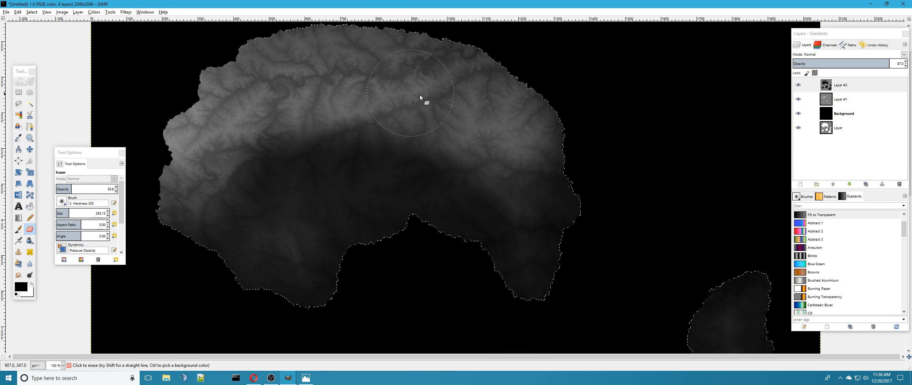
pyautogui.hotkey('ctrl', 'z')
pyautogui.hotkey('ctrl', 'z')
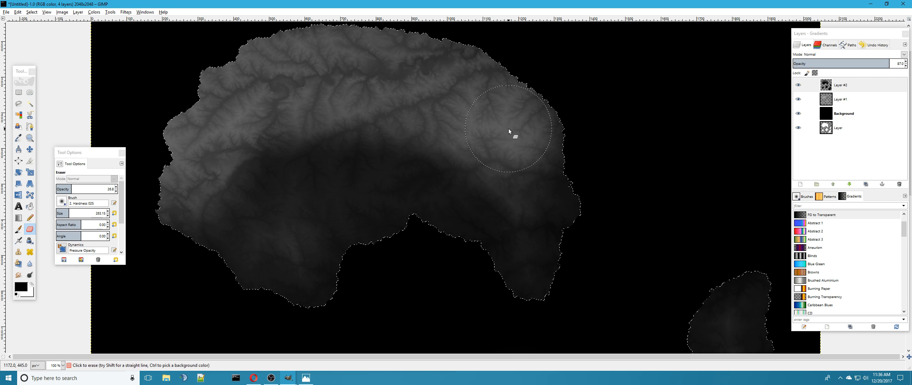
pyautogui.moveTo(508, 131)
pyautogui.mouseDown()
pyautogui.moveTo(461, 97)
pyautogui.moveTo(287, 90)
pyautogui.moveTo(164, 170)
pyautogui.mouseUp()
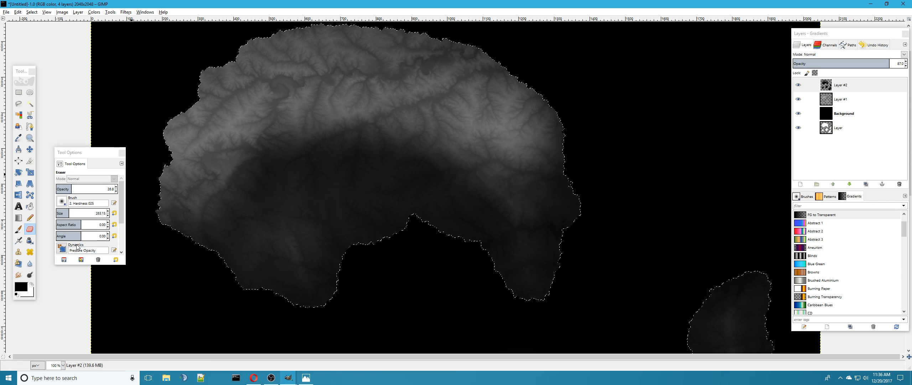
# Step: Reduce the Eraser size to about 114 and lighten the large landmass's northwestern ridges with finer strokes on Layer #2
pyautogui.moveTo(68, 214); pyautogui.dragTo(67, 213)
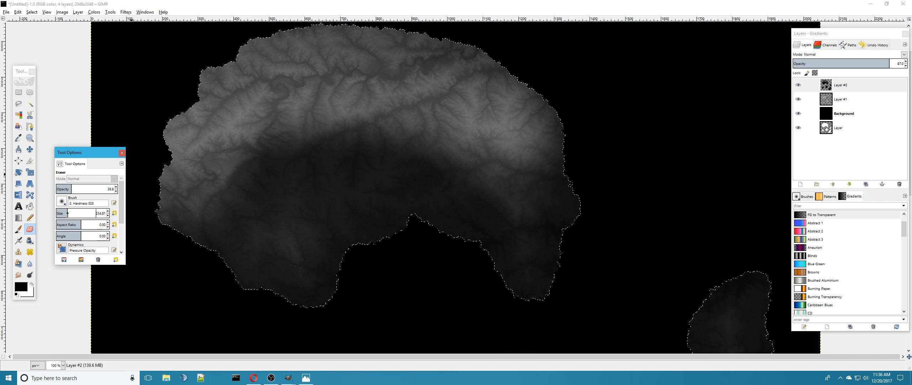
pyautogui.click(201, 135)
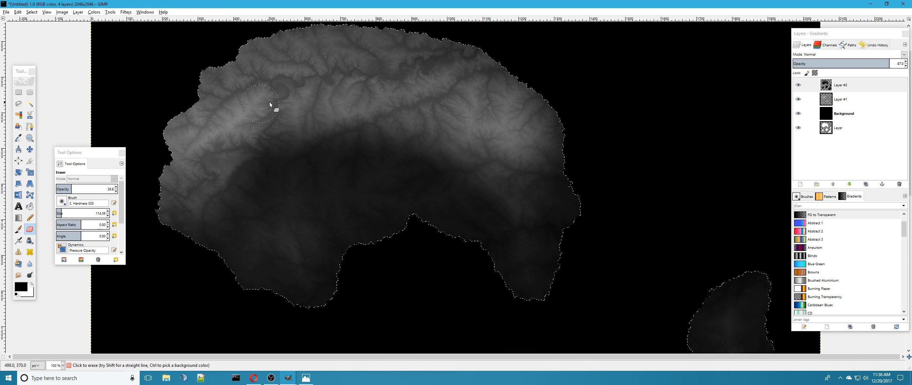
pyautogui.scroll(-3, 516, 116)
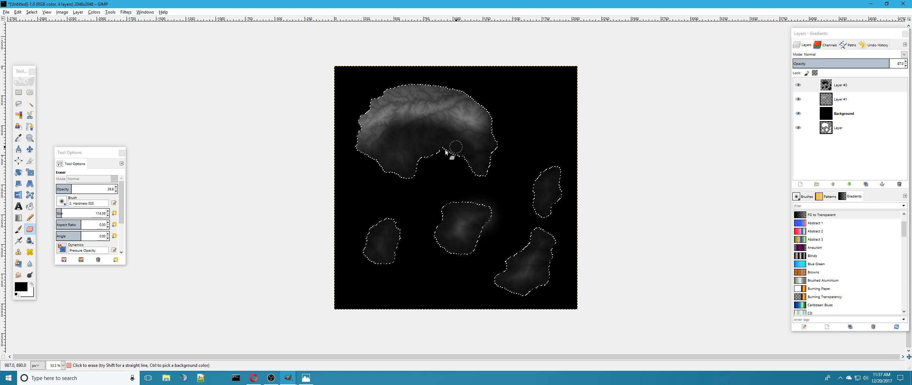
pyautogui.scroll(2, 342, 183)
pyautogui.hscroll(2, 341, 183)
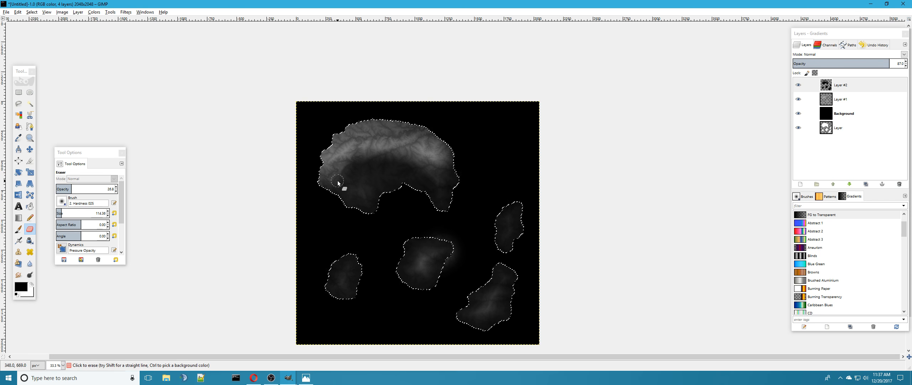
pyautogui.scroll(3, 410, 199)
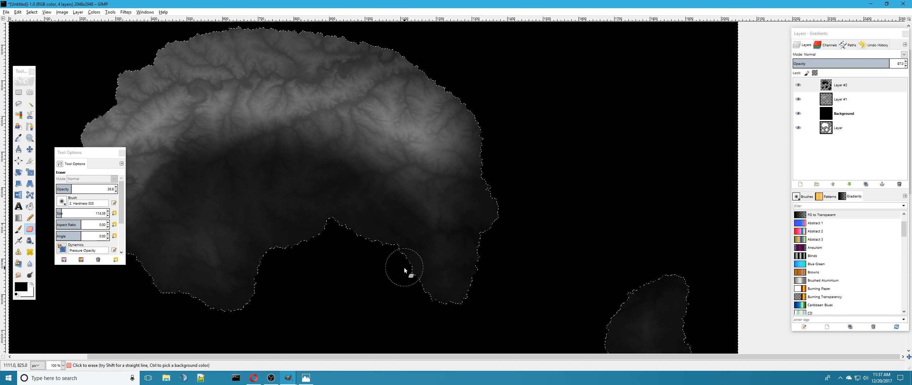
# Step: Erase Layer #2 over the middle of the central island with the Eraser to brighten its interior
pyautogui.moveTo(337, 151); pyautogui.dragTo(422, 214)
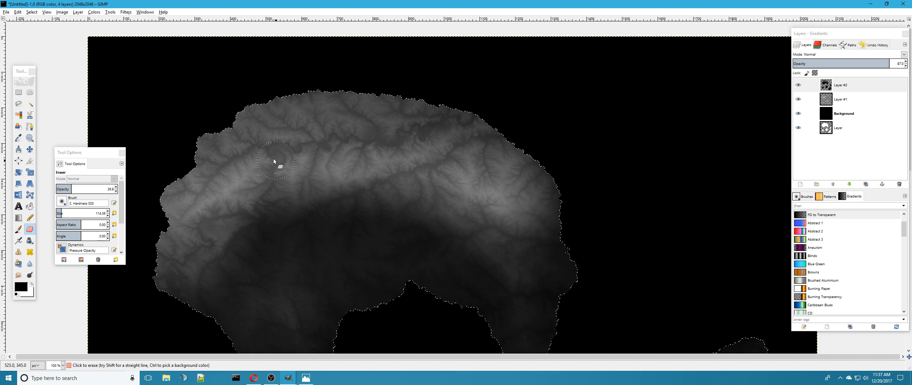
pyautogui.moveTo(358, 265); pyautogui.dragTo(445, 250)
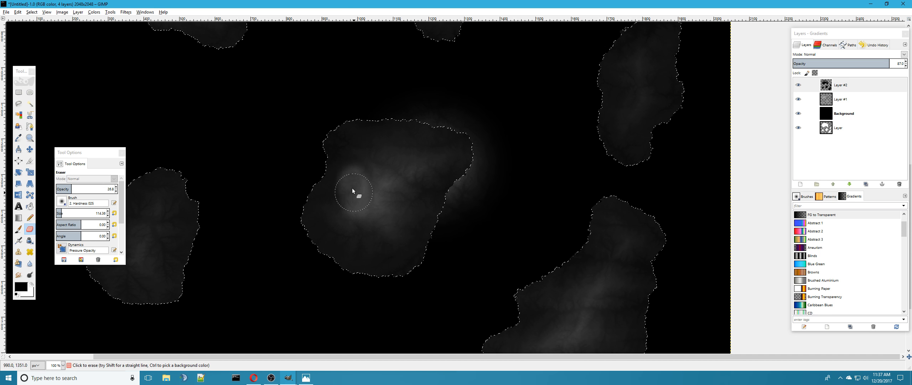
pyautogui.moveTo(365, 225); pyautogui.dragTo(349, 178)
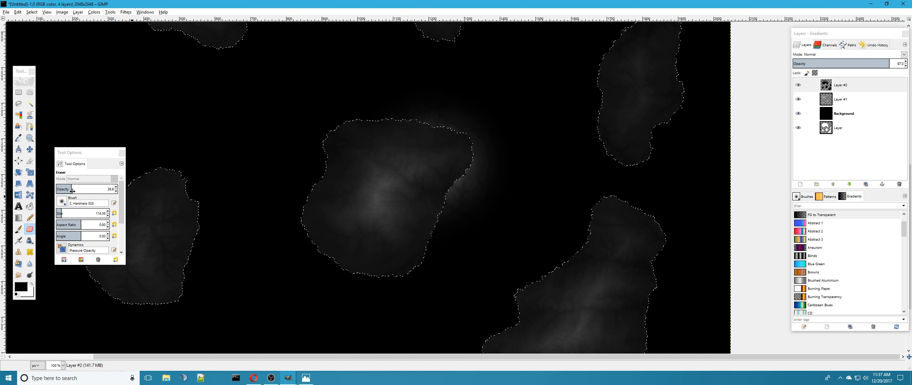
# Step: Lower the Eraser's opacity to about 4% and lightly erase Layer #2 around the central island
pyautogui.click(58, 188)
pyautogui.click(346, 150)
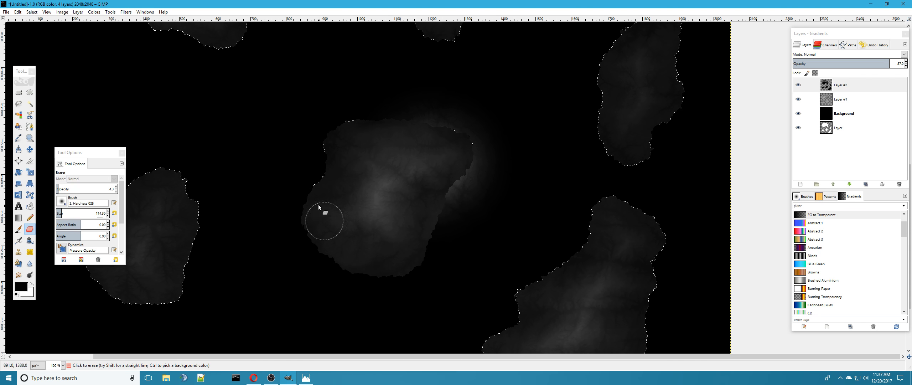
pyautogui.click(454, 209)
# Step: Invert the selection to the sea area and remove the stray glow beside the central island on Layer #1
pyautogui.click(32, 12)
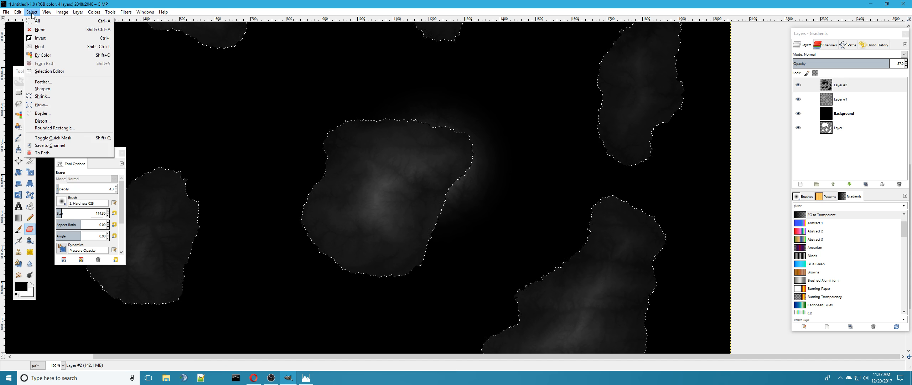
pyautogui.click(46, 38)
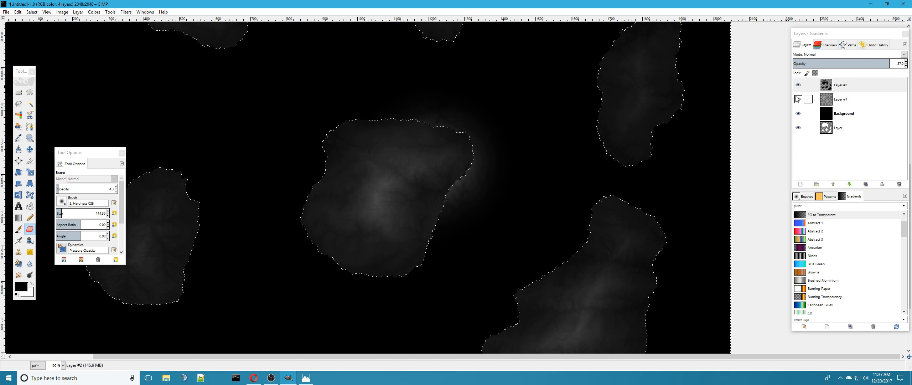
pyautogui.click(797, 99)
pyautogui.click(840, 99)
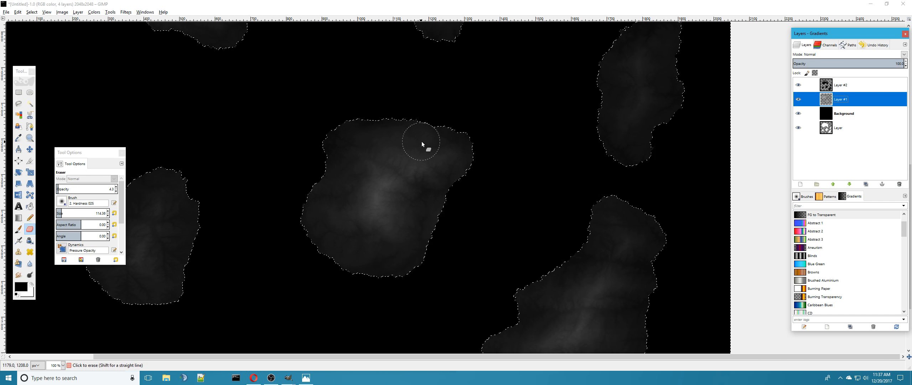
# Step: Examine the central island's coastline up close, hiding and reshowing Background, Layer #1 and Layer #2 to compare them
pyautogui.keyDown('ctrl'); pyautogui.scroll(5, 422, 141); pyautogui.keyUp('ctrl')
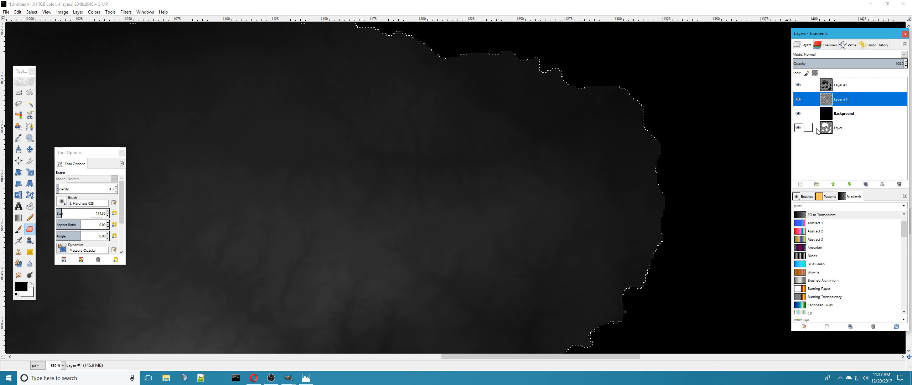
pyautogui.click(798, 114)
pyautogui.click(798, 99)
pyautogui.click(797, 85)
pyautogui.click(797, 89)
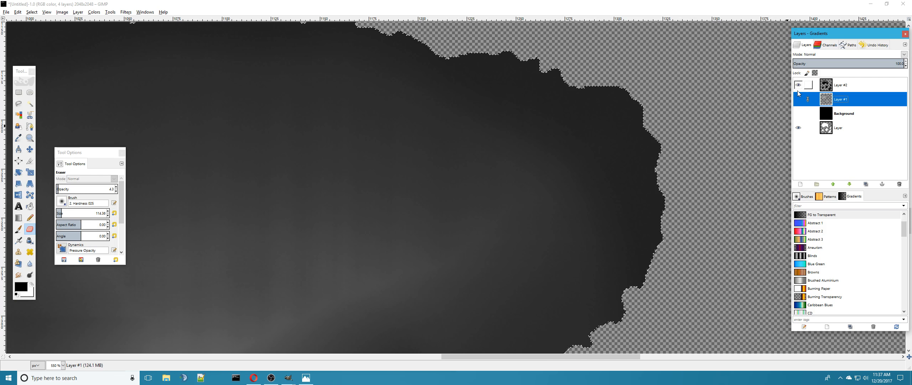
pyautogui.click(797, 99)
pyautogui.click(798, 113)
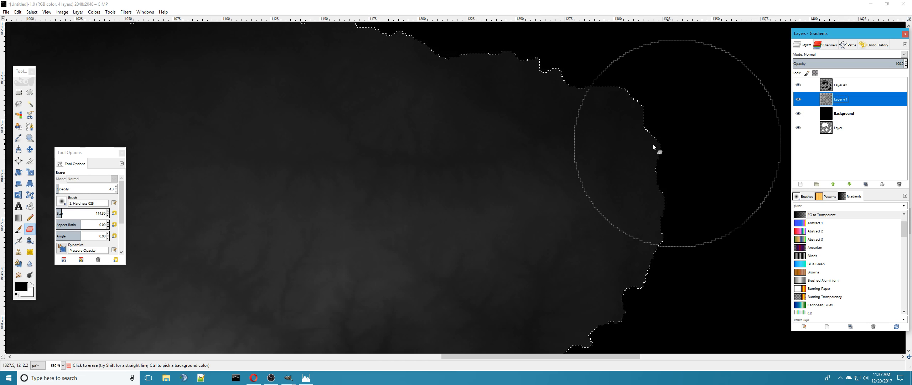
pyautogui.scroll(-4, 592, 160)
pyautogui.scroll(2, 581, 183)
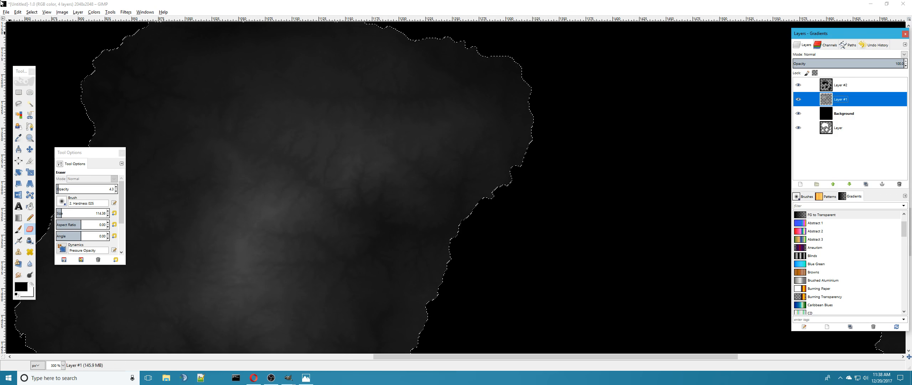
pyautogui.scroll(-2, 555, 174)
pyautogui.scroll(-3, 556, 171)
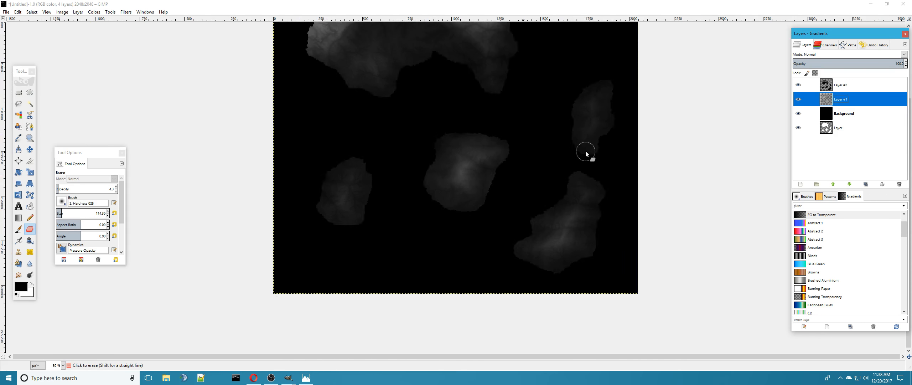
# Step: Invert the selection again so that it covers the landmasses
pyautogui.scroll(3, 487, 170)
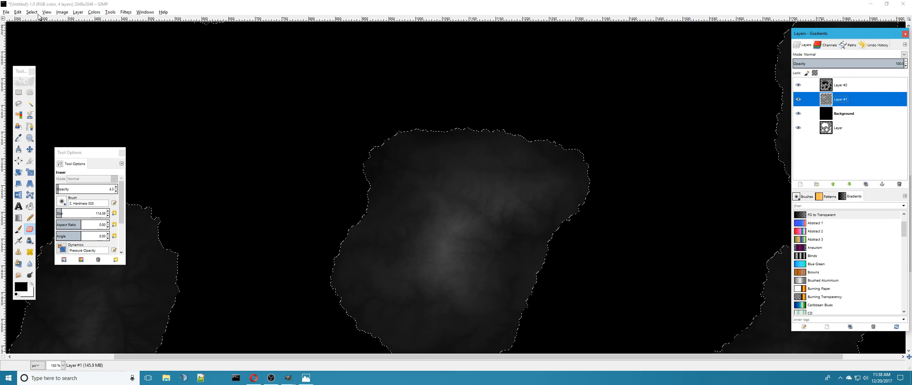
pyautogui.click(18, 12)
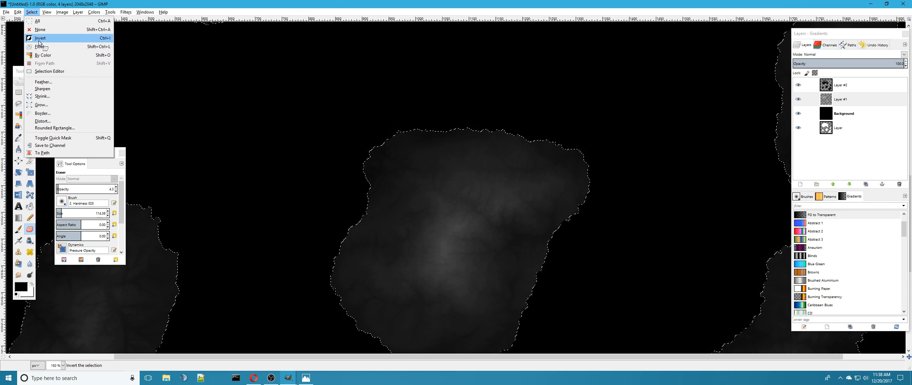
pyautogui.press('Escape')
# Step: Darken the large landmass's western and northern coasts on Layer #1 with the black Airbrush
pyautogui.scroll(-3, 451, 157)
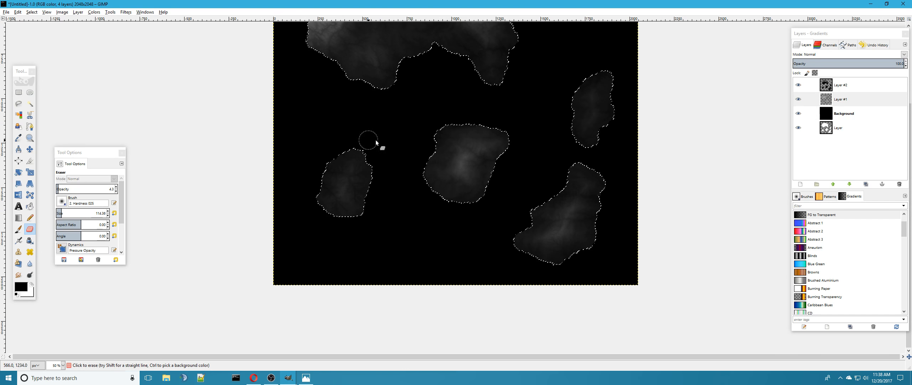
pyautogui.scroll(3, 378, 144)
pyautogui.scroll(3, 384, 201)
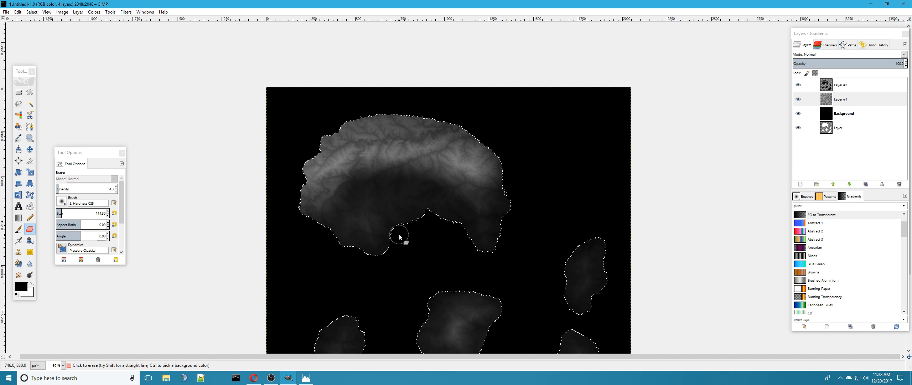
pyautogui.click(19, 240)
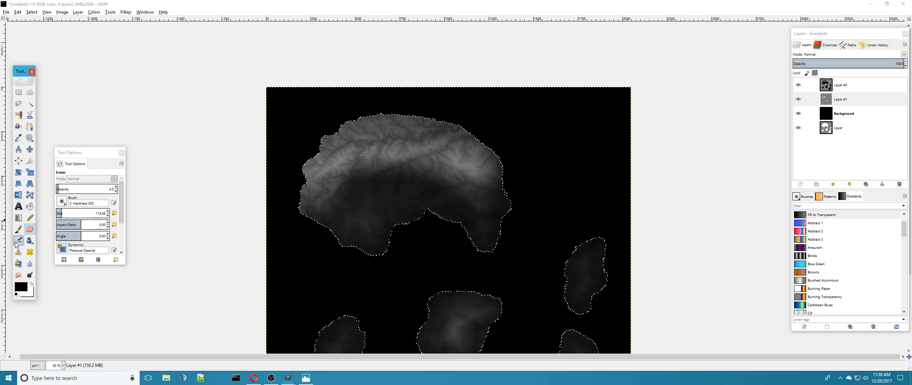
pyautogui.moveTo(299, 158)
pyautogui.mouseDown()
pyautogui.moveTo(351, 122)
pyautogui.moveTo(419, 119)
pyautogui.moveTo(461, 125)
pyautogui.moveTo(503, 158)
pyautogui.moveTo(475, 134)
pyautogui.moveTo(370, 126)
pyautogui.moveTo(328, 140)
pyautogui.moveTo(364, 126)
pyautogui.moveTo(450, 127)
pyautogui.moveTo(486, 143)
pyautogui.moveTo(504, 173)
pyautogui.moveTo(476, 141)
pyautogui.moveTo(377, 124)
pyautogui.moveTo(326, 142)
pyautogui.moveTo(285, 197)
pyautogui.moveTo(298, 169)
pyautogui.moveTo(294, 185)
pyautogui.moveTo(314, 152)
pyautogui.moveTo(390, 131)
pyautogui.moveTo(333, 148)
pyautogui.moveTo(297, 182)
pyautogui.moveTo(320, 150)
pyautogui.moveTo(299, 197)
pyautogui.moveTo(300, 166)
pyautogui.moveTo(297, 206)
pyautogui.moveTo(307, 162)
pyautogui.moveTo(297, 219)
pyautogui.mouseUp()
pyautogui.scroll(1, 448, 218)
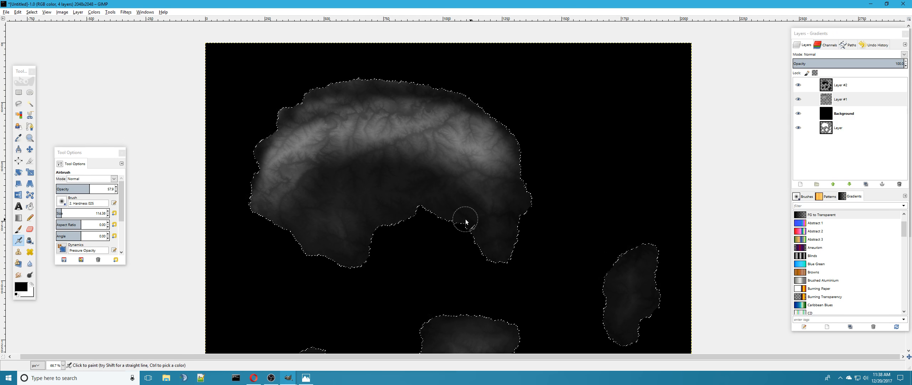
# Step: Remove the selection around the landmasses and check the whole heightmap
pyautogui.scroll(-2, 465, 221)
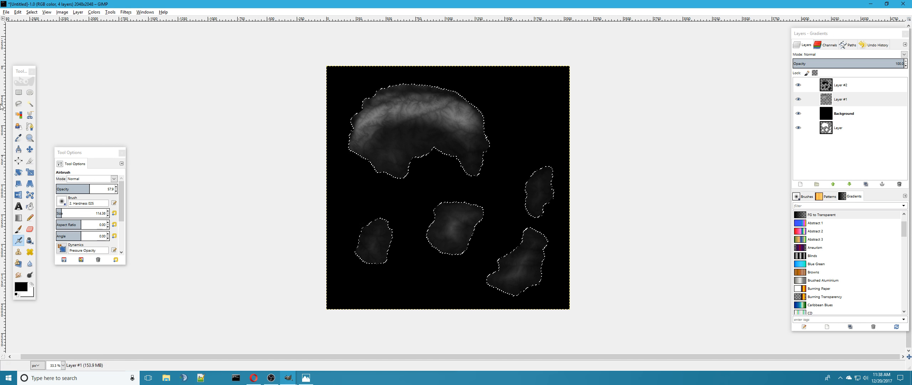
pyautogui.click(32, 12)
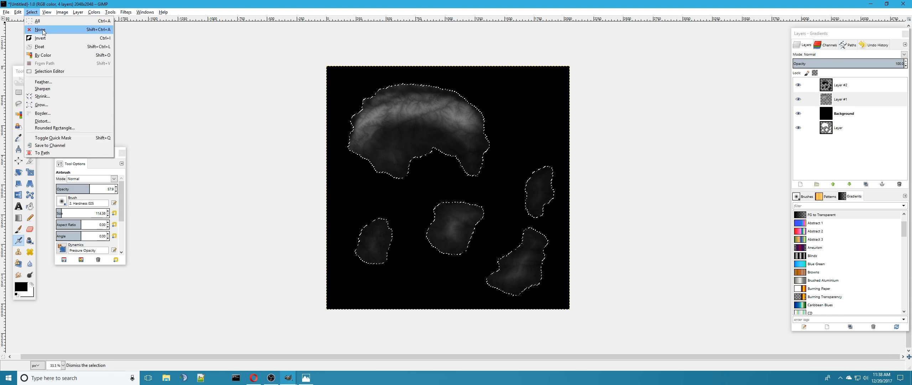
pyautogui.click(34, 29)
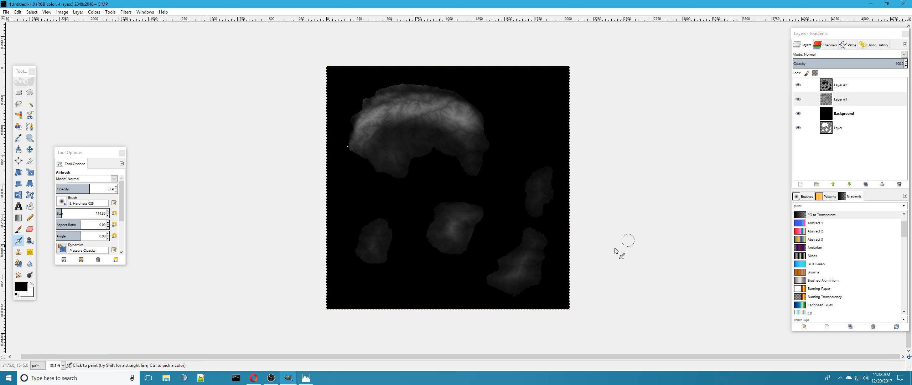
pyautogui.scroll(1, 342, 153)
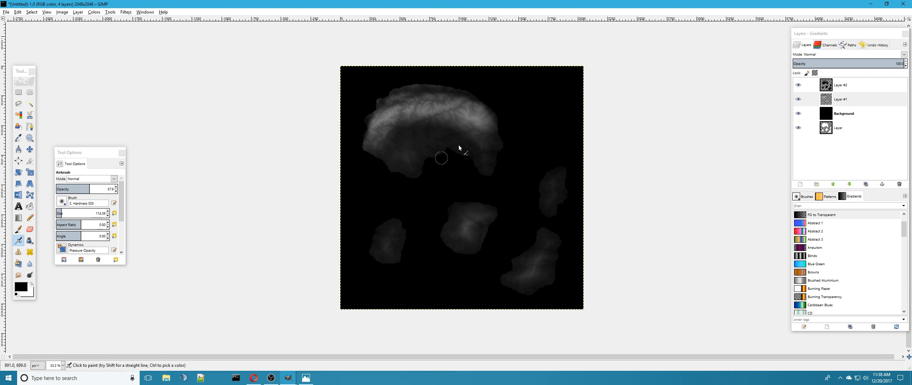
pyautogui.scroll(-3, 481, 206)
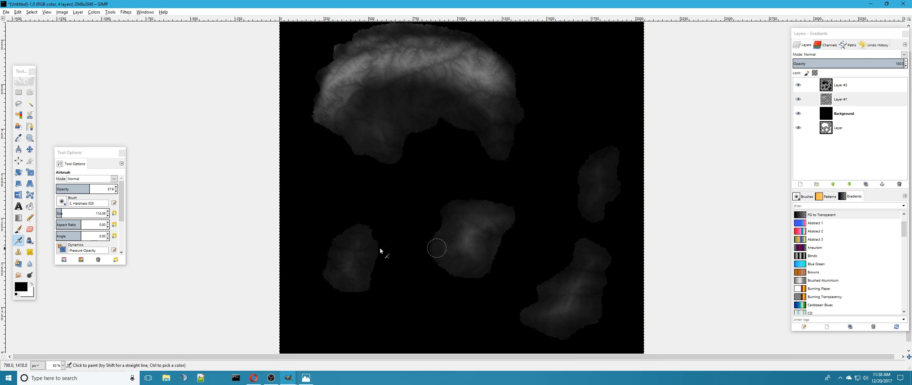
# Step: Export the heightmap to the Desktop as MyHeightMapTest.png with the PNG compression level at 9
pyautogui.click(9, 13)
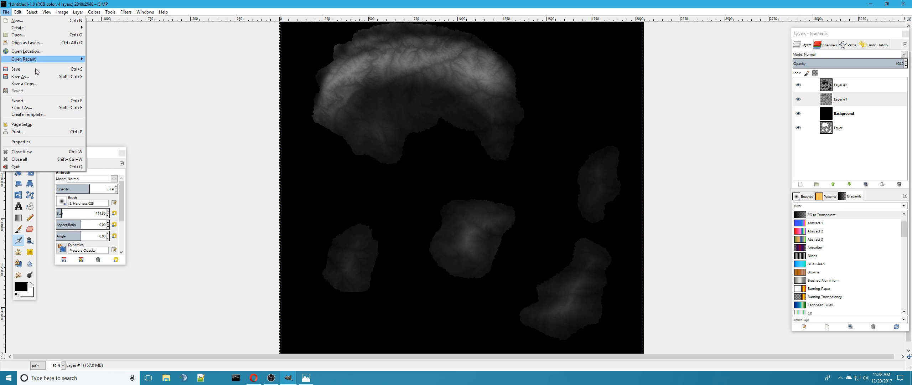
pyautogui.click(36, 107)
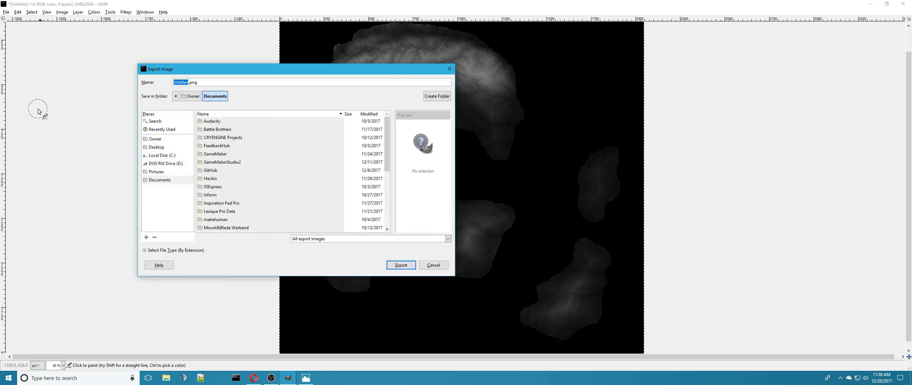
pyautogui.click(156, 147)
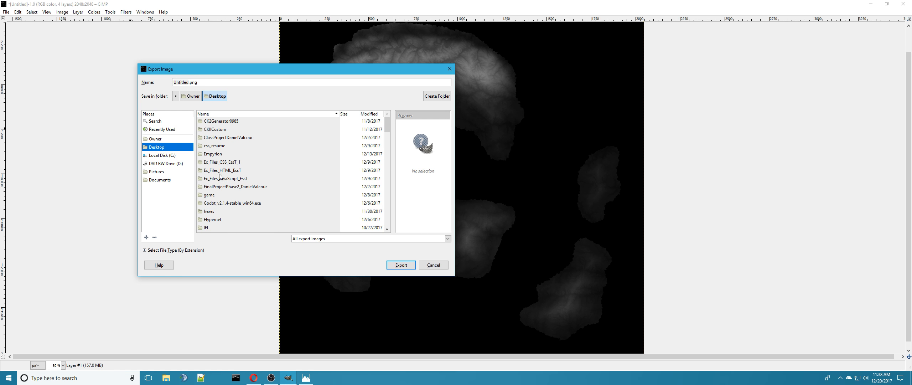
pyautogui.doubleClick(173, 83)
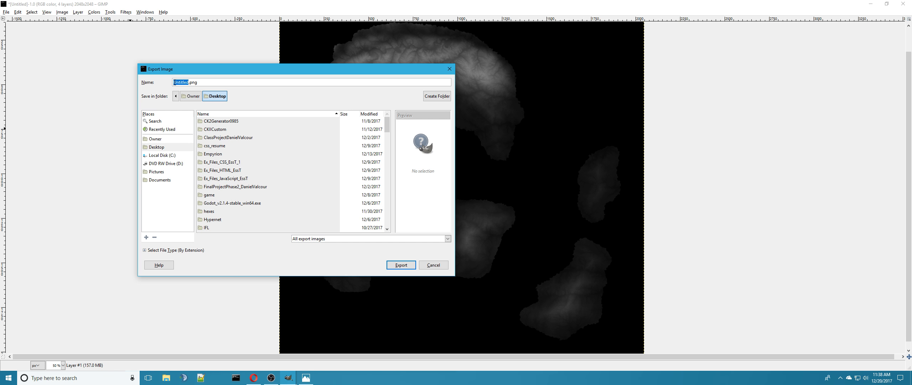
pyautogui.write('MyH')
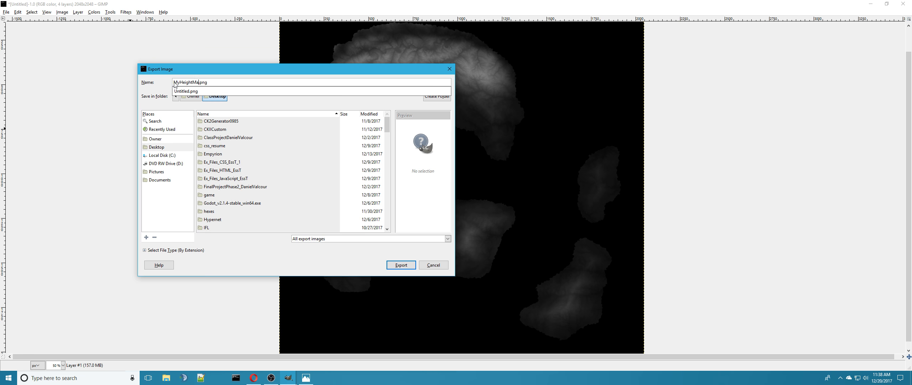
pyautogui.write('eightMapTest')
pyautogui.press('Return')
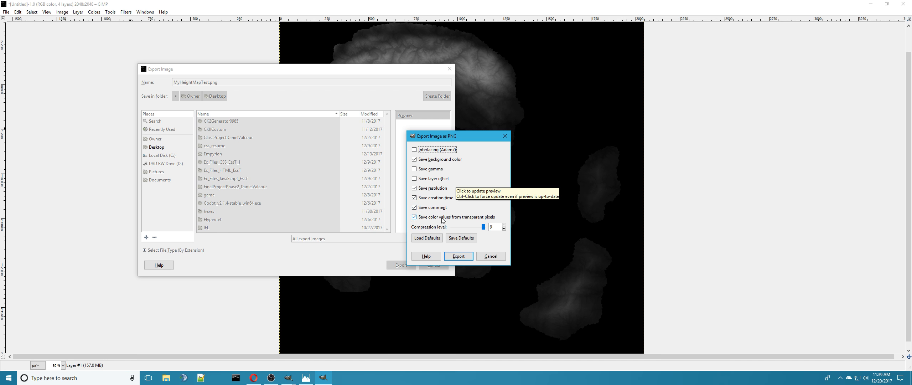
pyautogui.click(458, 257)
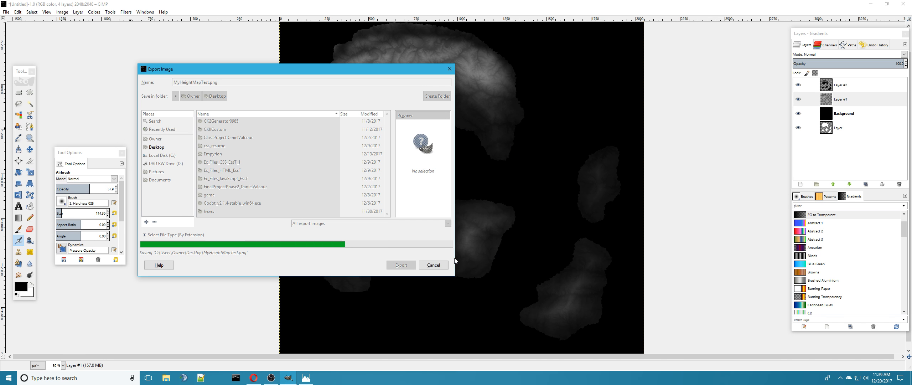
# Step: Open the exported MyHeightMapTest.png from the desktop in Photos, view it and close it
pyautogui.click(909, 378)
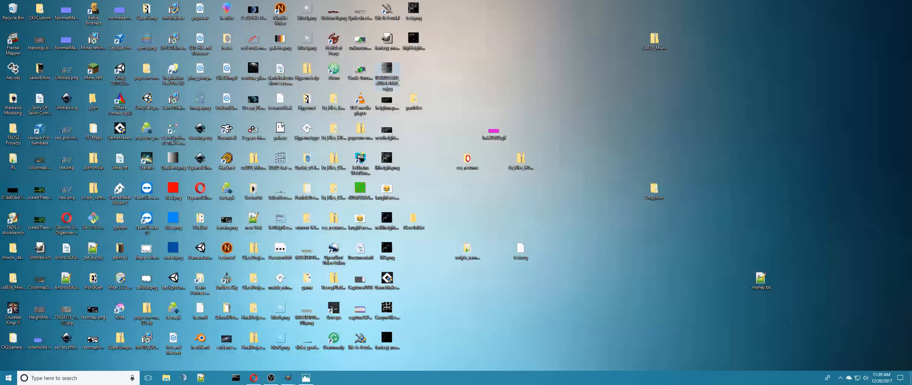
pyautogui.doubleClick(413, 48)
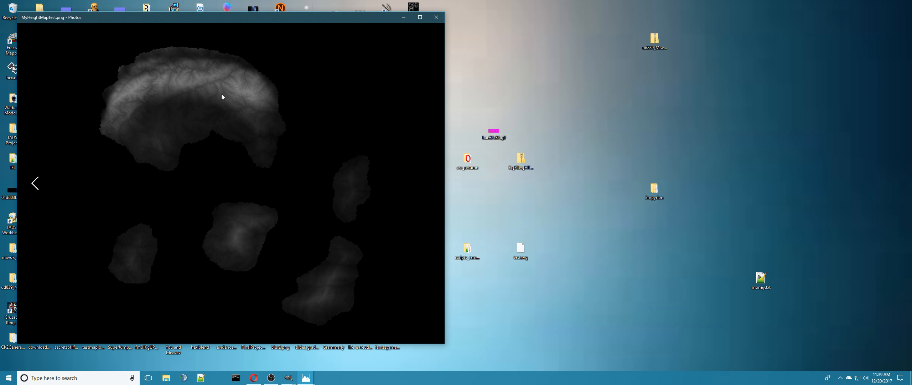
pyautogui.click(436, 17)
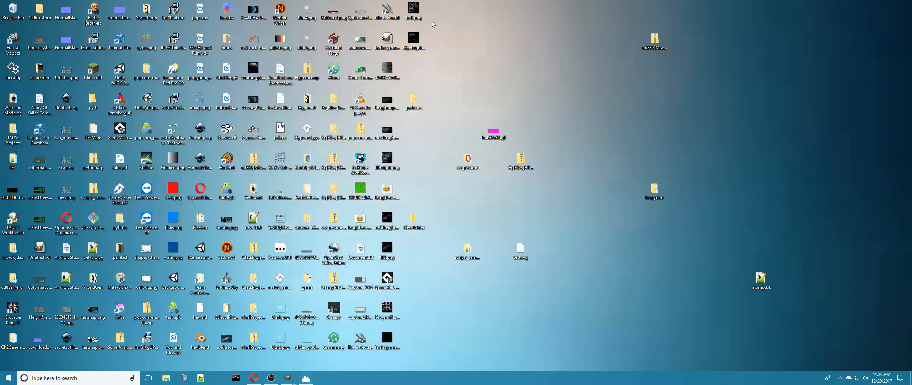
# Step: Switch to the Opera browser and show the GIMP website
pyautogui.click(254, 379)
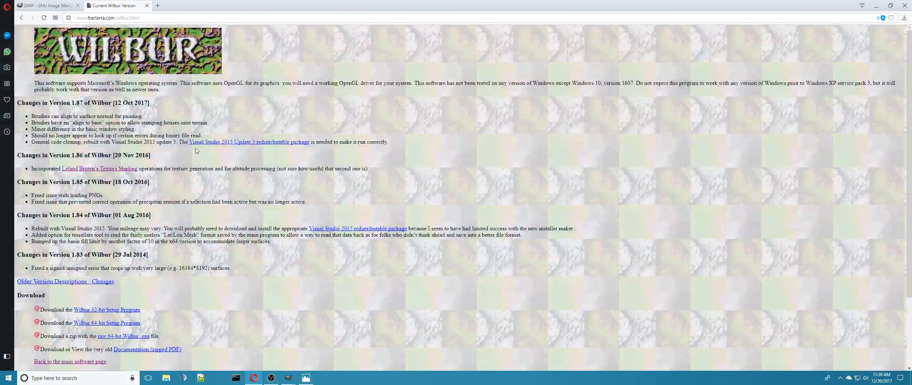
pyautogui.click(48, 6)
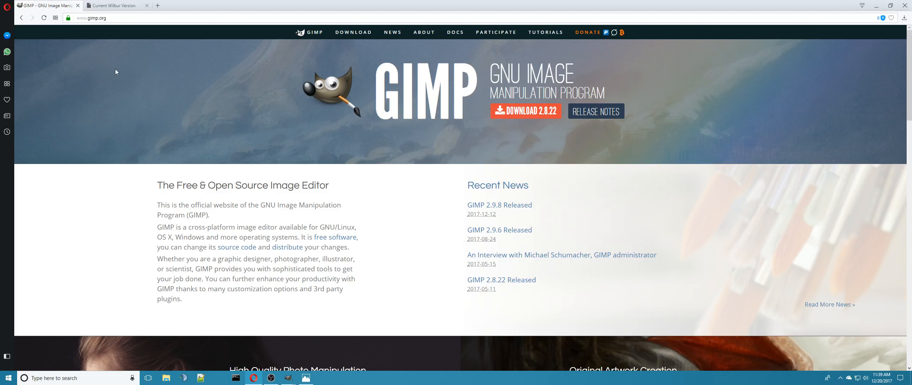
# Step: Show the Current Wilbur Version page and look through its download links and tutorials
pyautogui.click(107, 6)
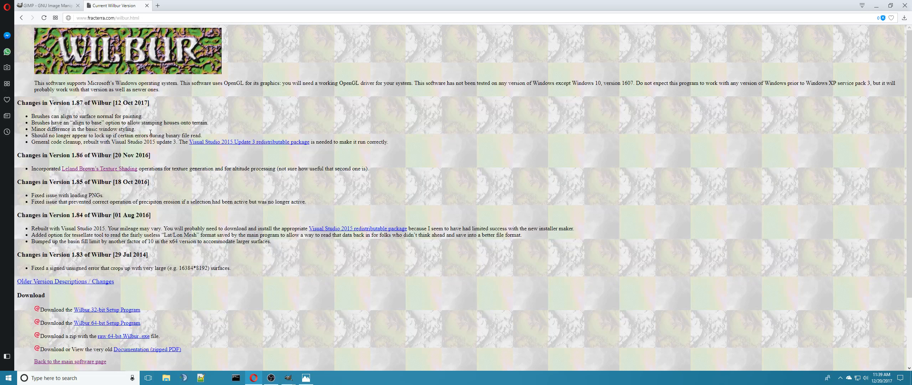
pyautogui.scroll(-1, 189, 153)
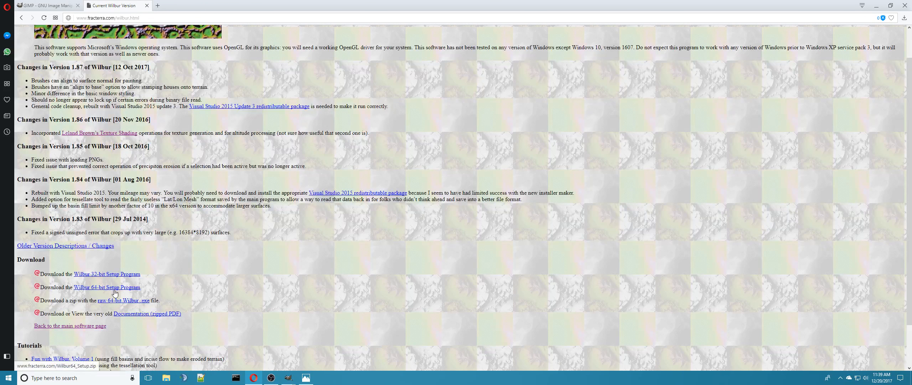
pyautogui.scroll(-2, 116, 293)
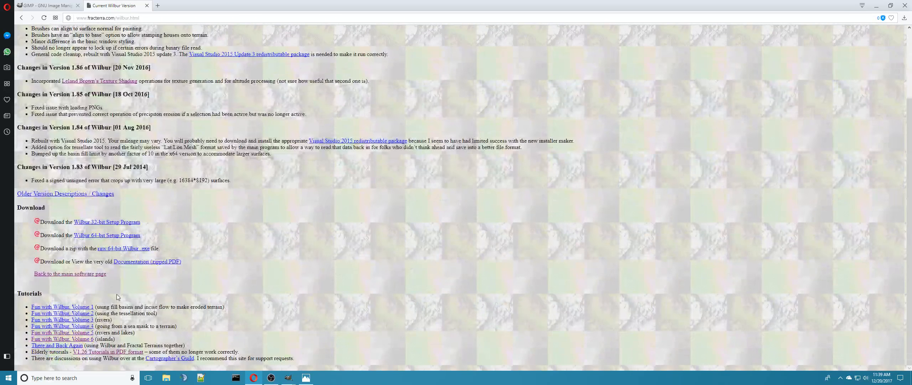
pyautogui.scroll(3, 117, 293)
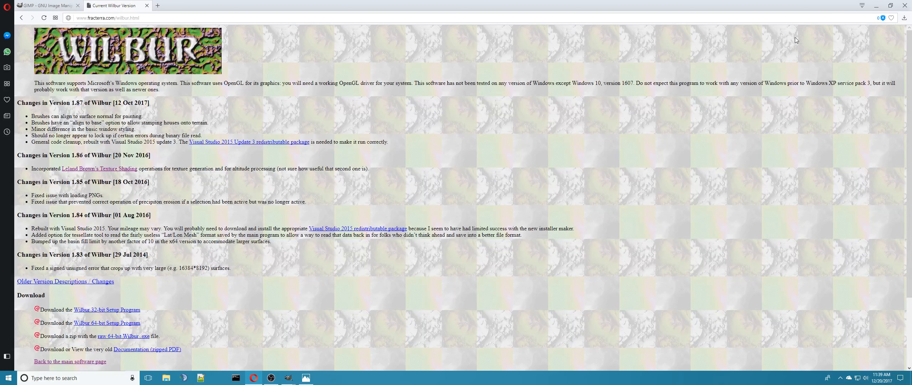
# Step: Minimize the browser, launch Wilbur from the Windows search and close its Tool Options pane
pyautogui.click(876, 6)
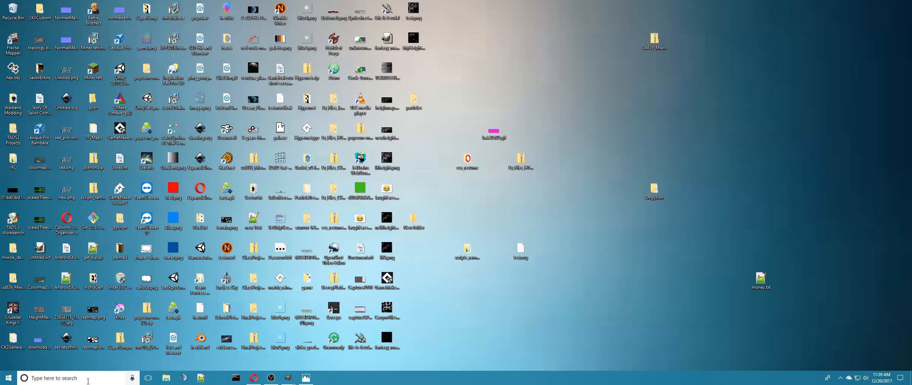
pyautogui.click(87, 380)
pyautogui.write('wilbur')
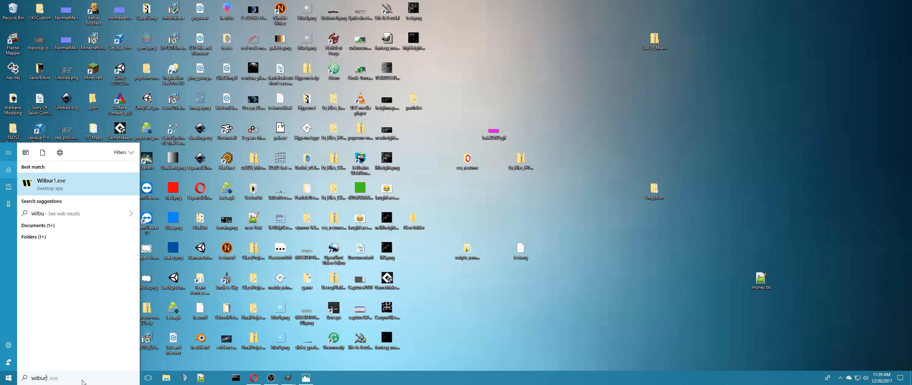
pyautogui.press('Return')
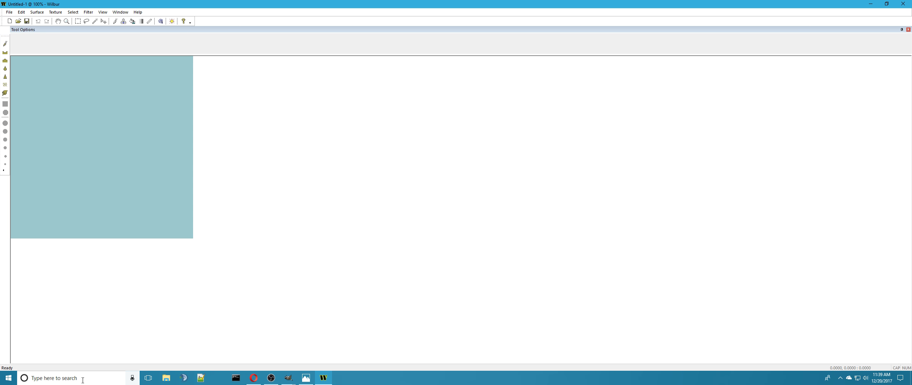
pyautogui.click(907, 29)
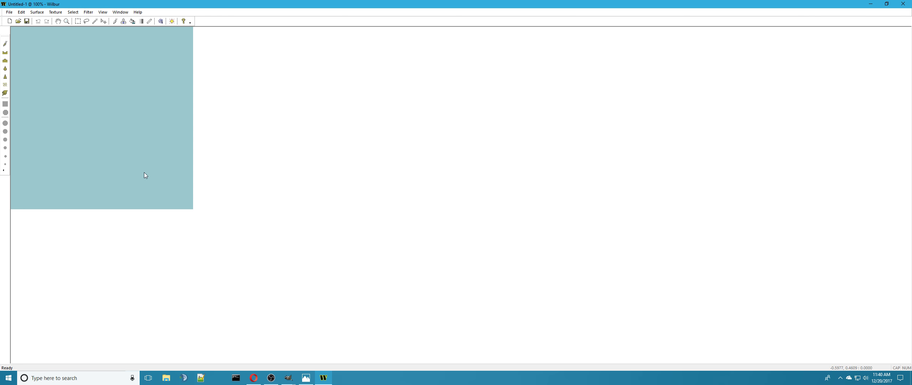
# Step: Open the heightmap MyHeightMapTest.png from the Desktop as a grayscale image surface
pyautogui.click(9, 12)
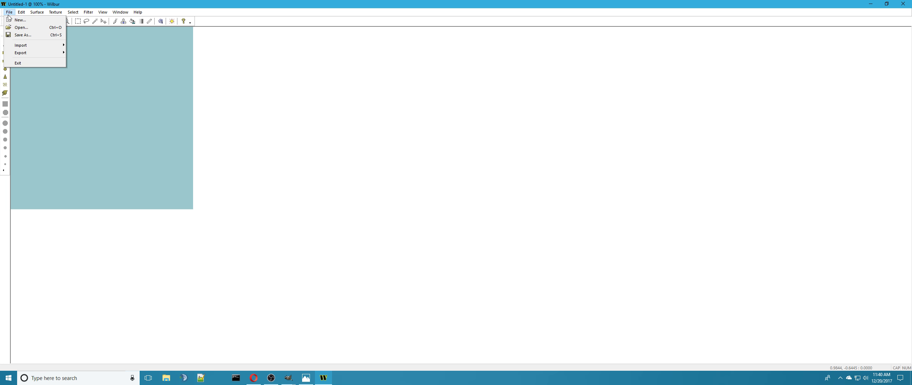
pyautogui.click(10, 28)
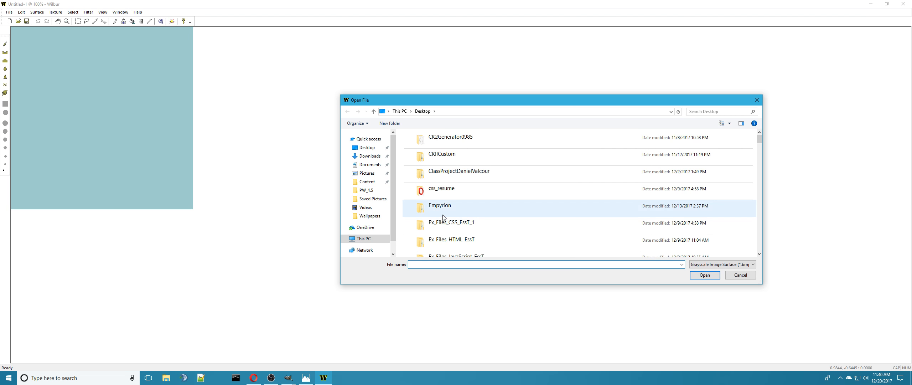
pyautogui.scroll(-3, 443, 214)
pyautogui.click(355, 146)
pyautogui.scroll(-8, 513, 205)
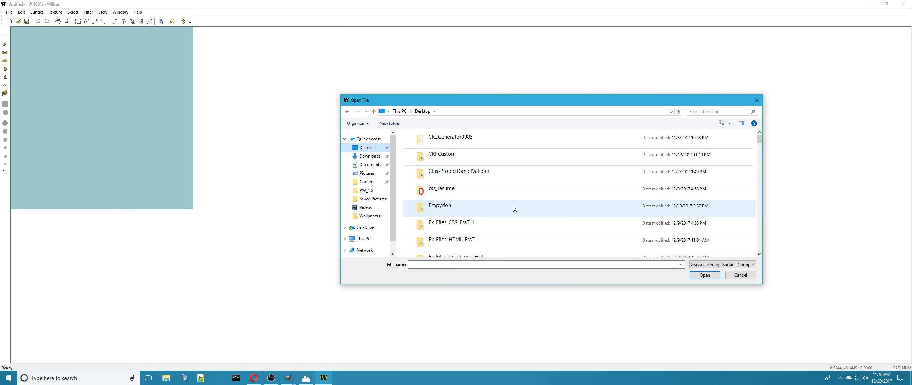
pyautogui.scroll(-6, 512, 205)
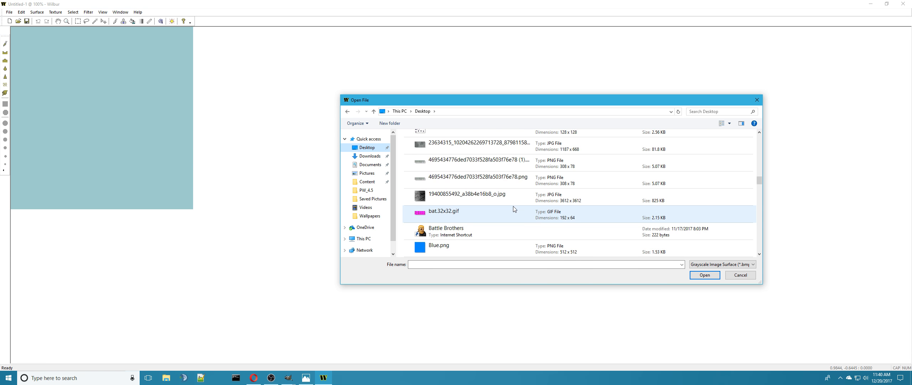
pyautogui.scroll(-8, 510, 203)
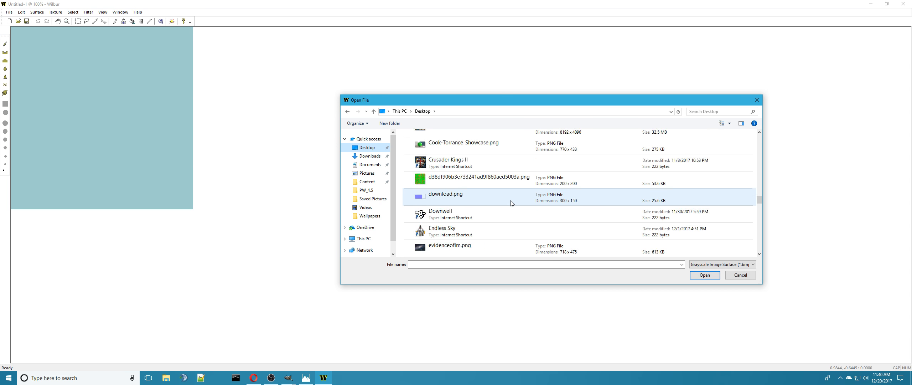
pyautogui.scroll(-3, 510, 203)
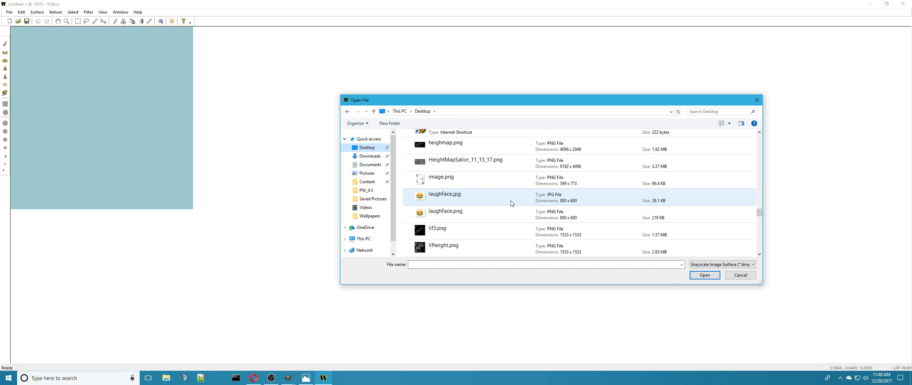
pyautogui.scroll(-1, 511, 203)
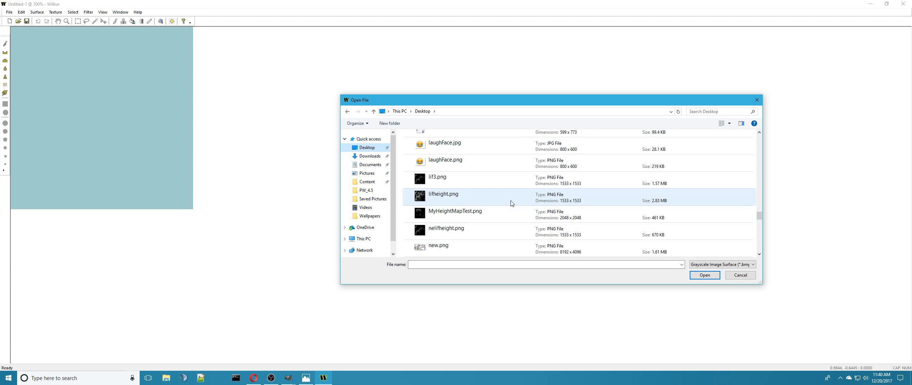
pyautogui.doubleClick(483, 213)
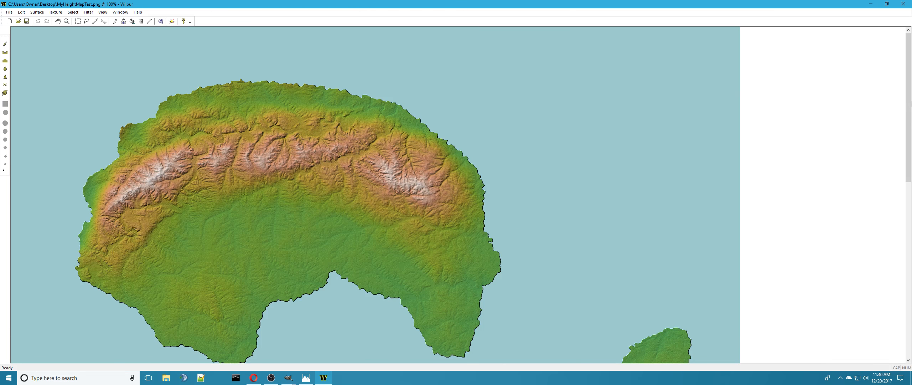
# Step: Select all sea areas by their similar altitude and invert the selection to cover only the landmasses
pyautogui.scroll(-3, 908, 89)
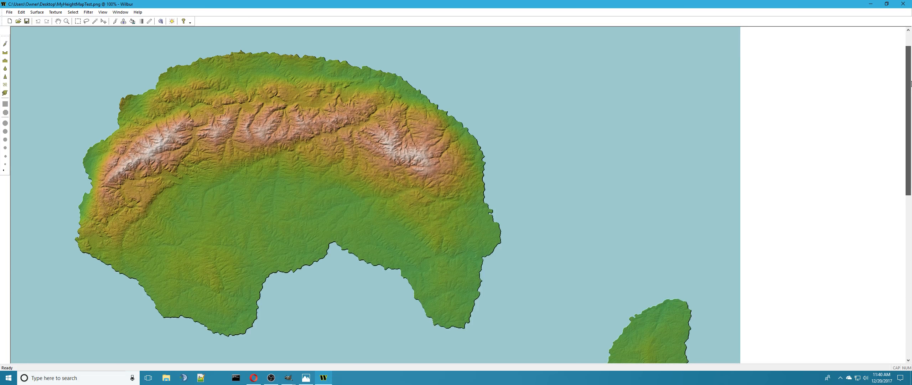
pyautogui.moveTo(910, 93); pyautogui.dragTo(540, 53)
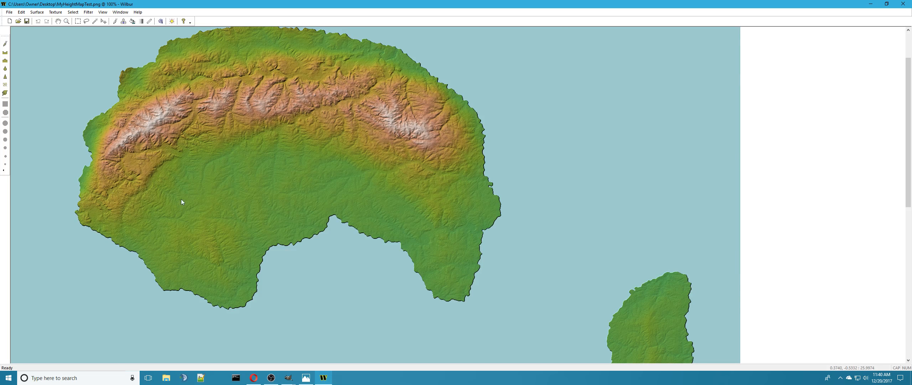
pyautogui.click(73, 13)
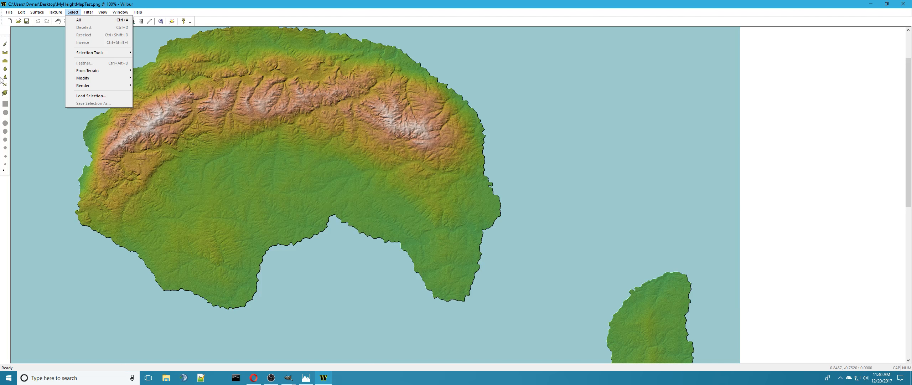
pyautogui.click(13, 57)
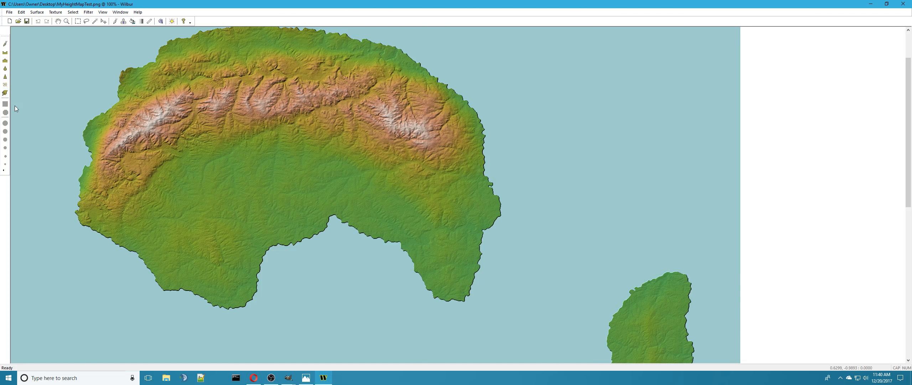
pyautogui.click(95, 22)
pyautogui.click(91, 61)
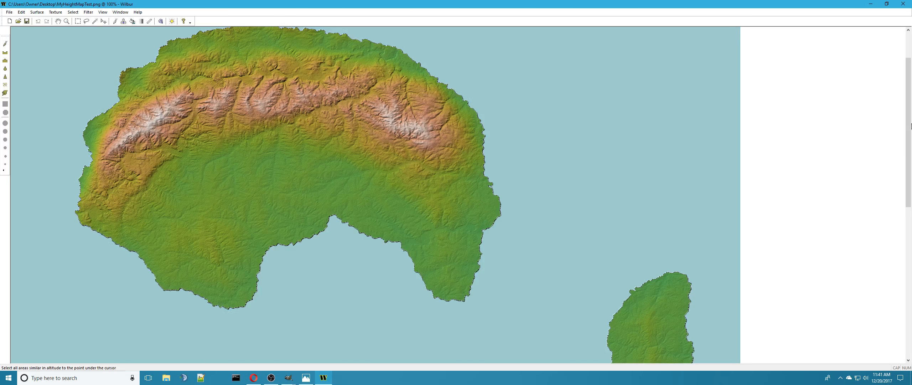
pyautogui.moveTo(909, 156); pyautogui.dragTo(905, 111)
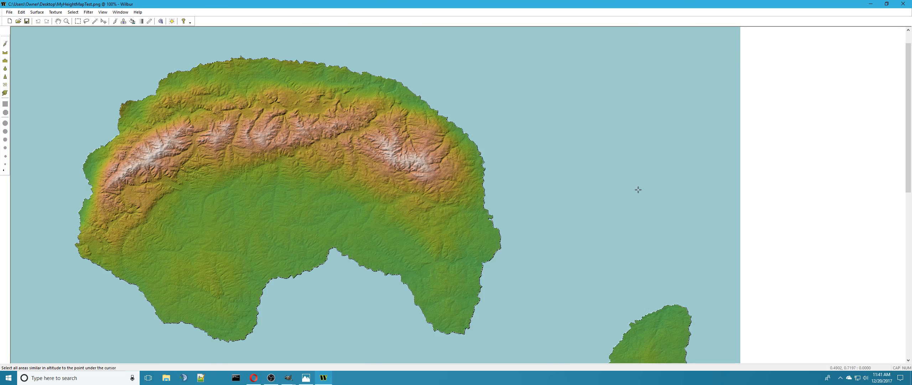
pyautogui.click(72, 12)
pyautogui.click(81, 40)
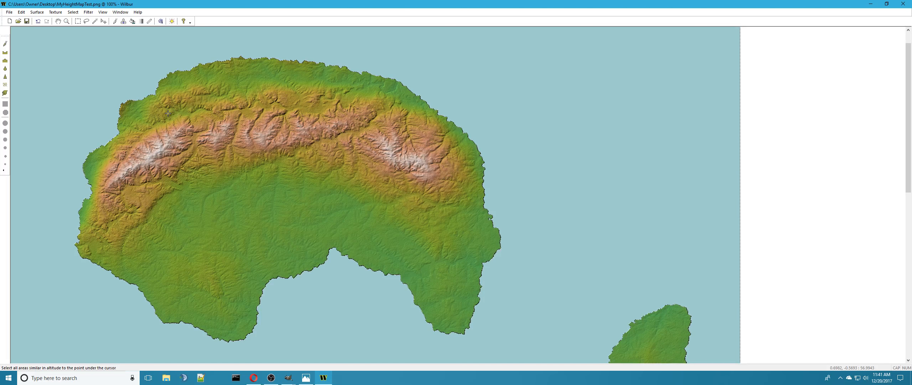
# Step: Look through the blur, smudge and noise brushes, using the round brush shape at its largest size
pyautogui.click(5, 68)
pyautogui.click(5, 112)
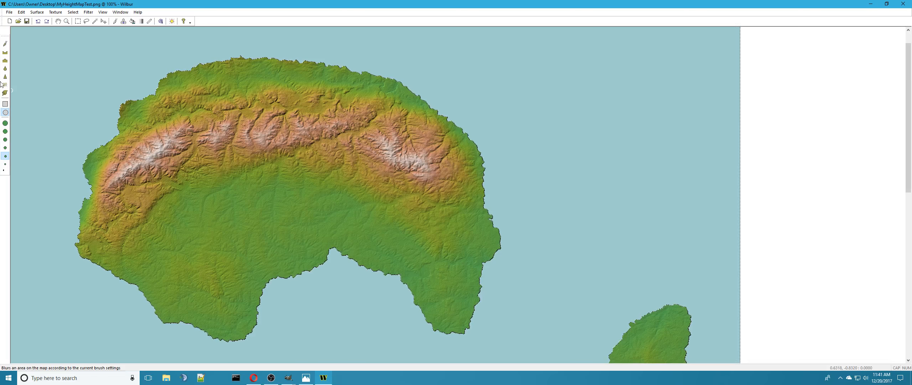
pyautogui.click(4, 123)
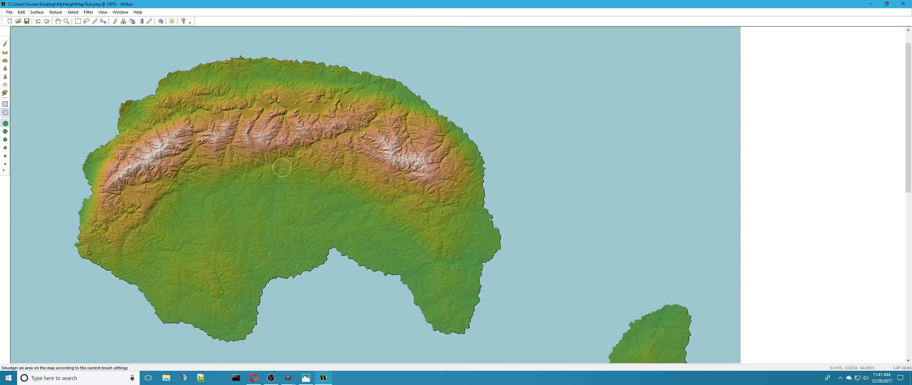
pyautogui.click(5, 85)
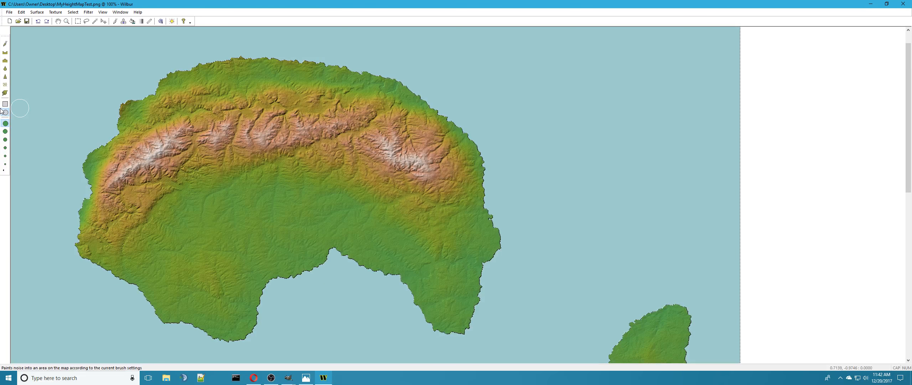
# Step: Apply Fill Basins to the selected landmasses with the default slope
pyautogui.click(87, 13)
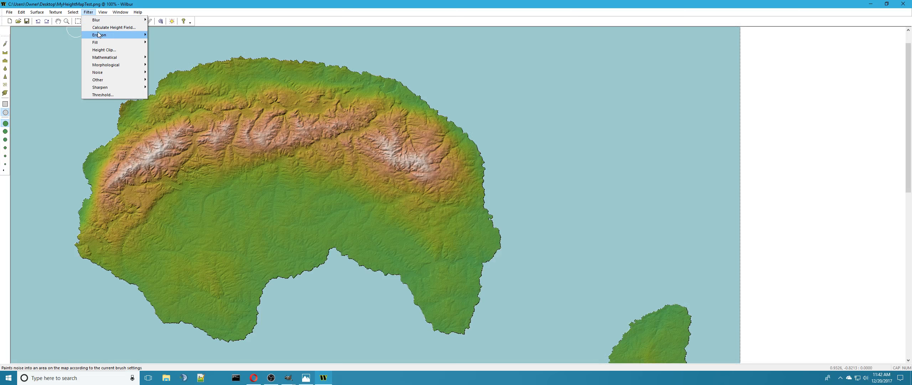
pyautogui.moveTo(98, 35)
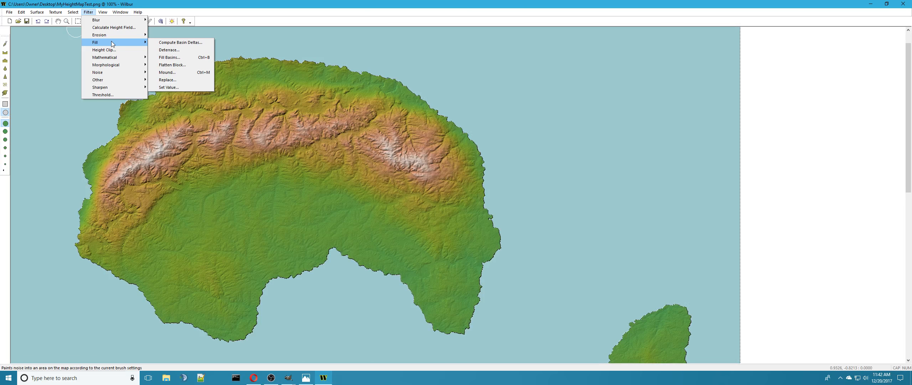
pyautogui.click(173, 57)
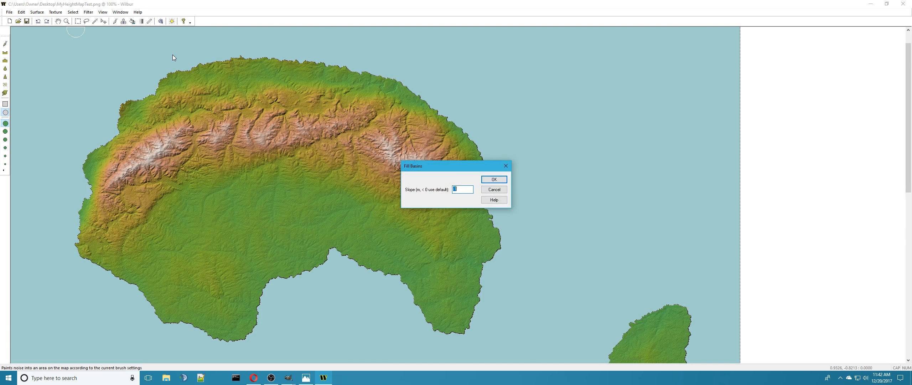
pyautogui.click(488, 179)
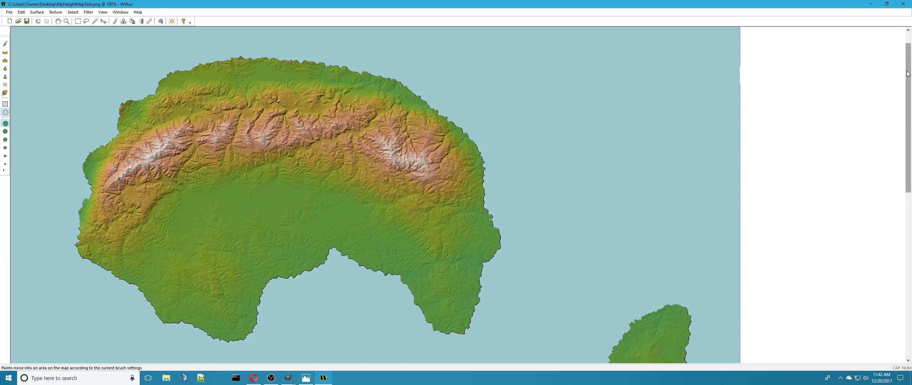
# Step: Apply precipiton-based erosion to the selected landmasses with 5 passes and the other settings at their defaults
pyautogui.moveTo(909, 76)
pyautogui.mouseDown()
pyautogui.moveTo(909, 214)
pyautogui.moveTo(909, 107)
pyautogui.mouseUp()
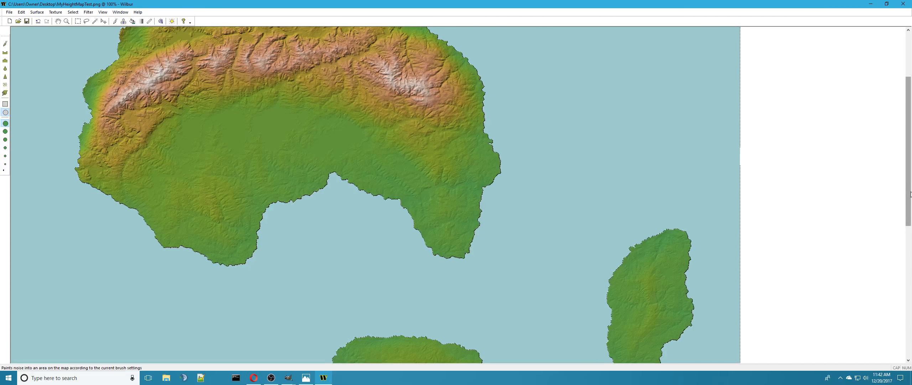
pyautogui.moveTo(909, 195); pyautogui.dragTo(909, 179)
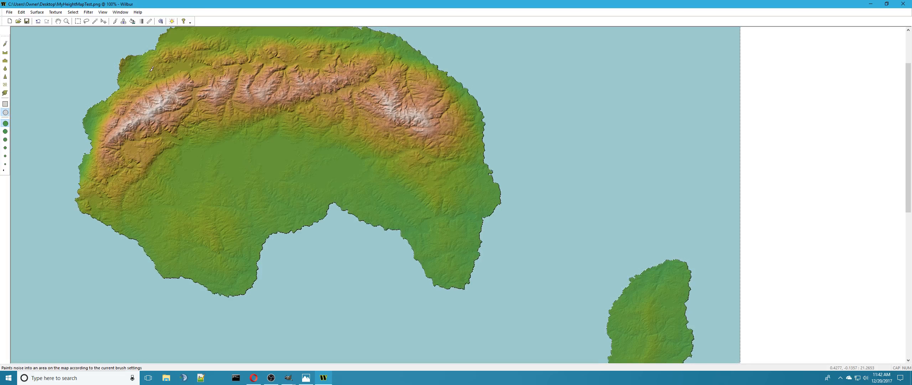
pyautogui.click(88, 12)
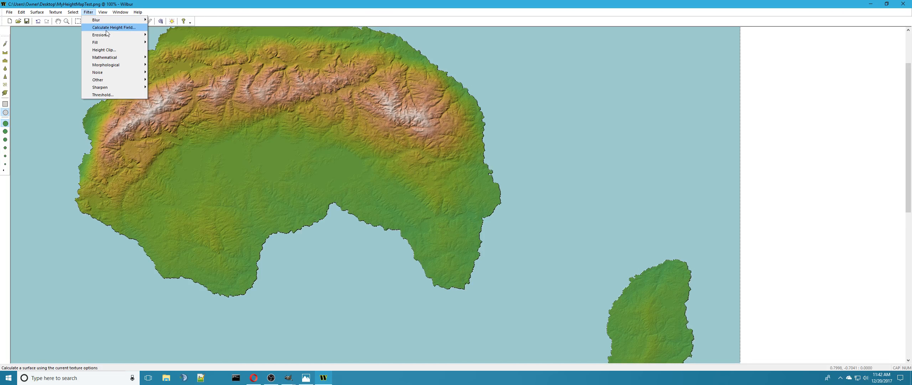
pyautogui.moveTo(108, 35)
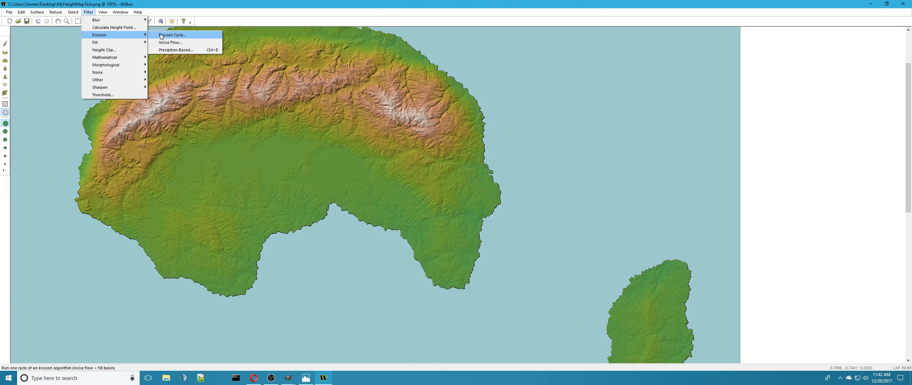
pyautogui.click(168, 51)
pyautogui.press('Tab')
pyautogui.press('Tab')
pyautogui.press('Tab')
pyautogui.press('Tab')
pyautogui.press('Tab')
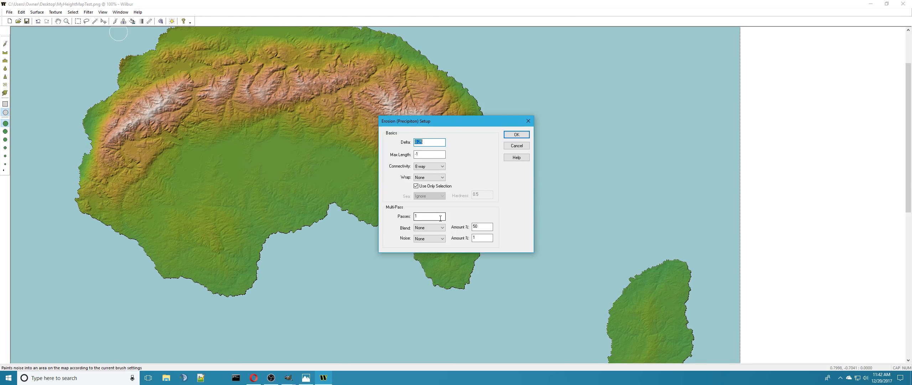
pyautogui.write('5')
pyautogui.click(516, 134)
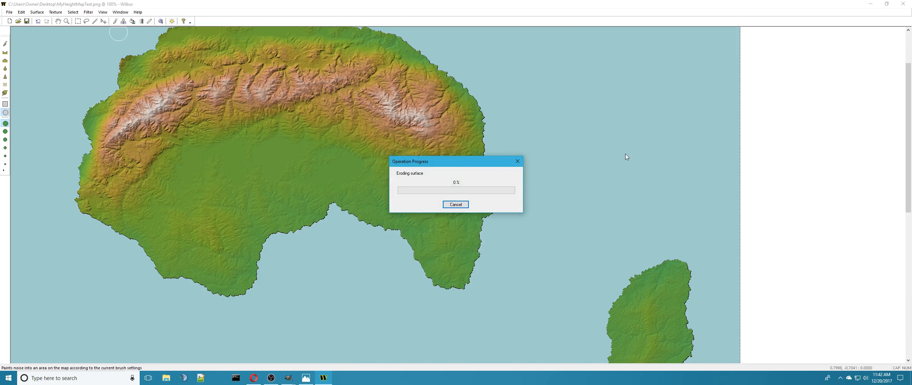
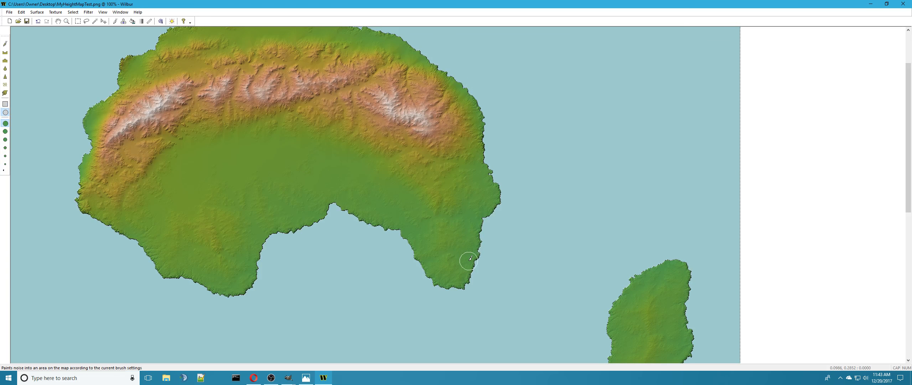
# Step: Inspect the northern mountains at 200% and undo the precipiton-based erosion
pyautogui.click(67, 21)
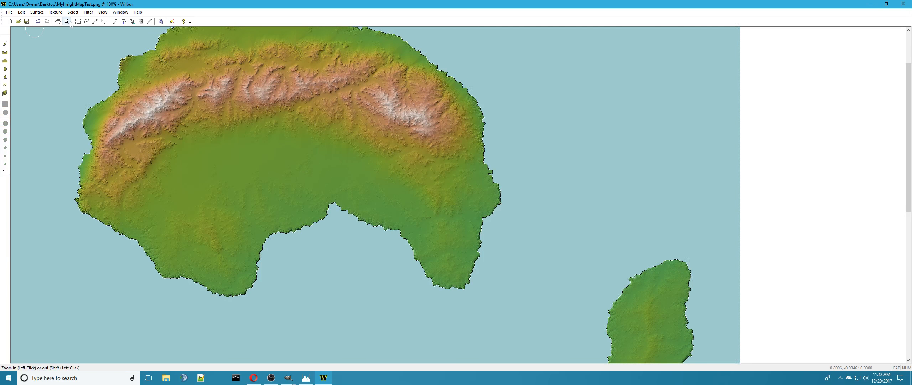
pyautogui.click(480, 172)
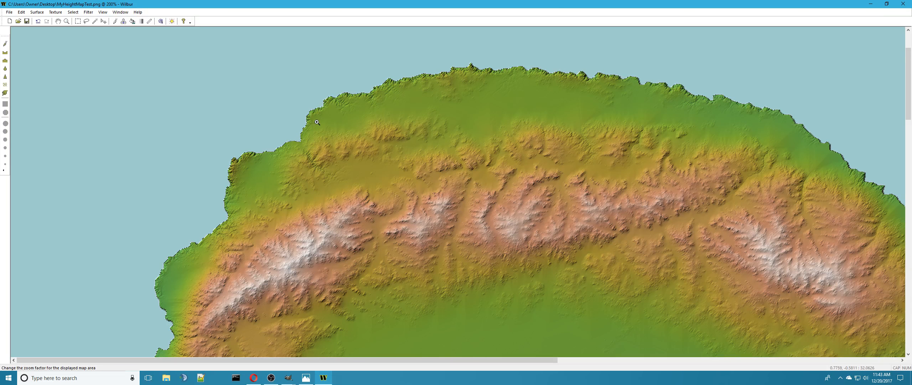
pyautogui.hotkey('ctrl', 'z')
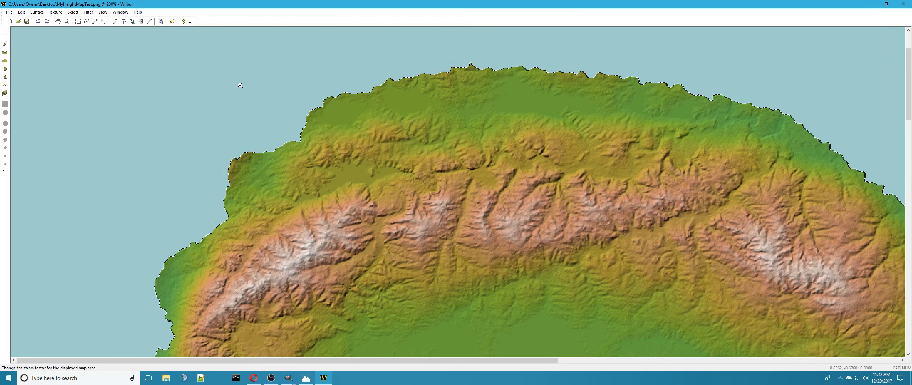
# Step: Preview Incise Flow on the selected land at amounts of 3 and 100
pyautogui.click(88, 12)
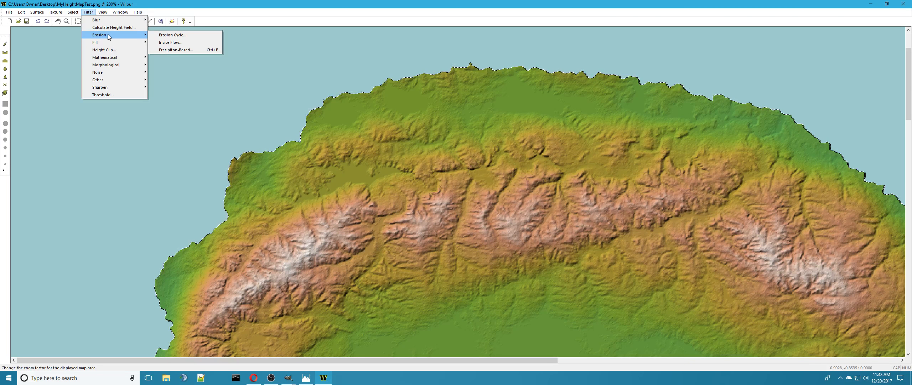
pyautogui.click(174, 42)
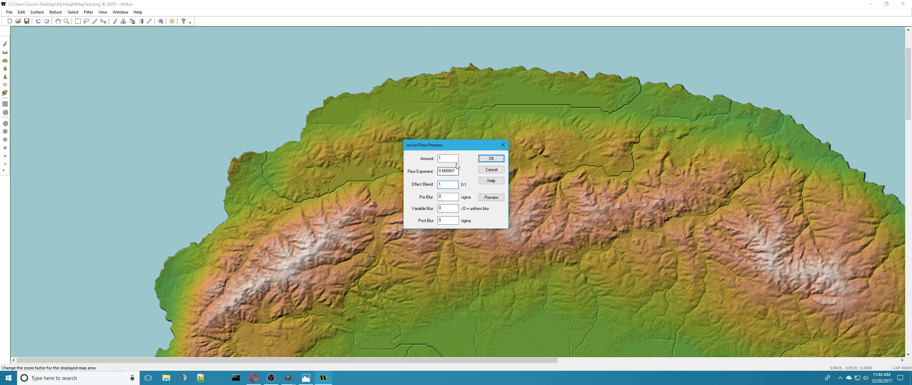
pyautogui.moveTo(451, 158); pyautogui.dragTo(426, 160)
pyautogui.write('3')
pyautogui.click(493, 200)
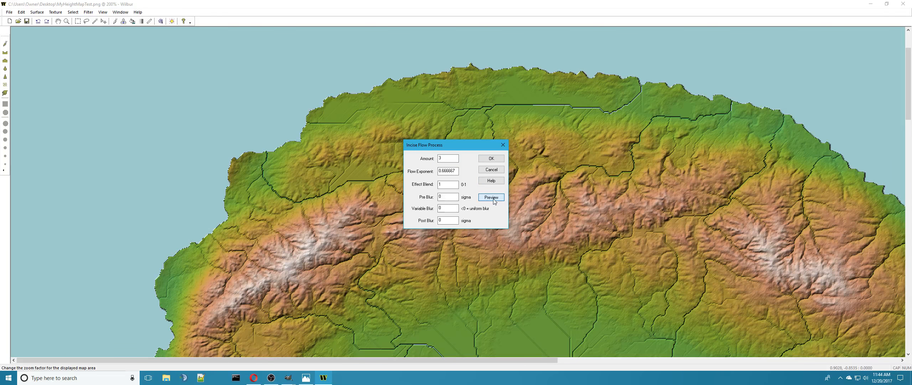
pyautogui.moveTo(449, 158); pyautogui.dragTo(390, 153)
pyautogui.write('100')
pyautogui.click(500, 200)
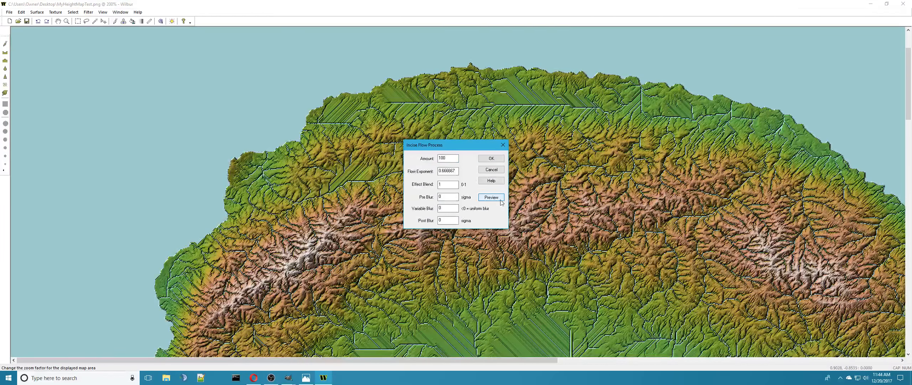
# Step: Preview Incise Flow at an amount of 2 and close it without applying
pyautogui.moveTo(452, 158); pyautogui.dragTo(389, 161)
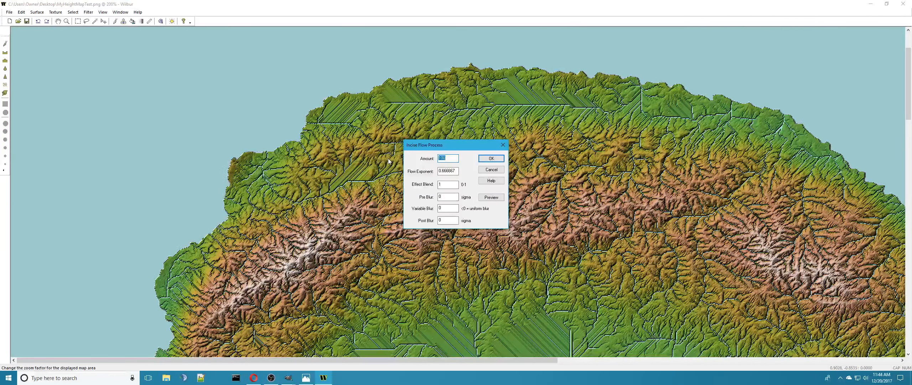
pyautogui.write('2')
pyautogui.click(501, 199)
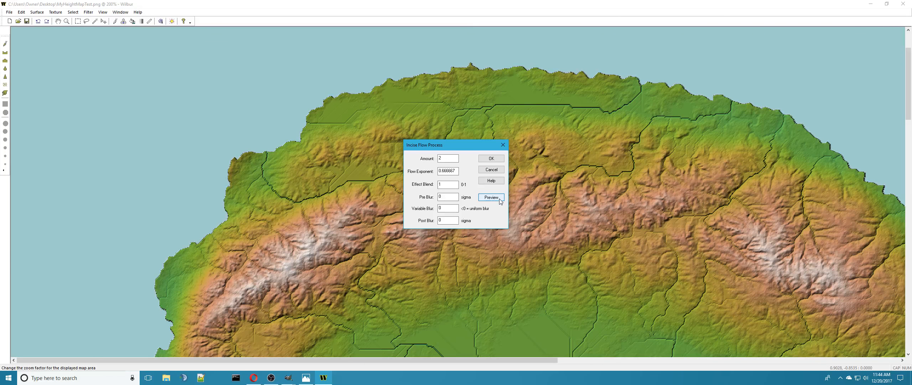
pyautogui.moveTo(451, 149); pyautogui.dragTo(388, 126)
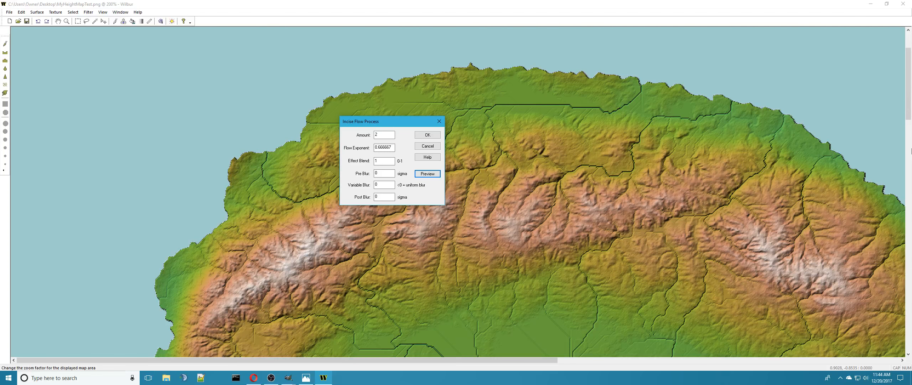
pyautogui.click(424, 147)
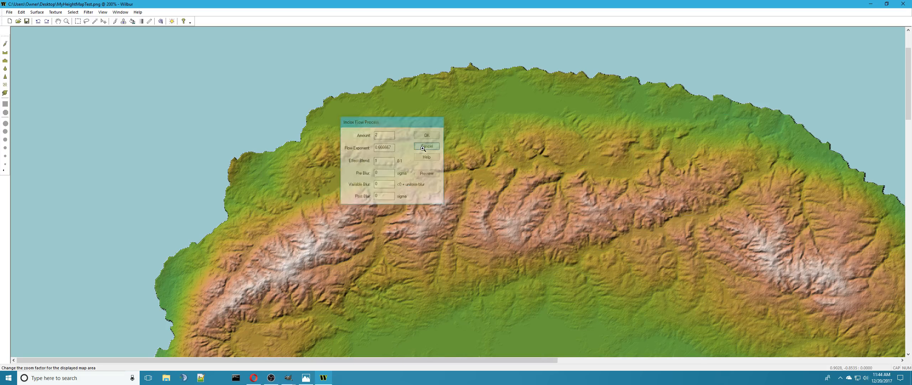
# Step: Run one Erosion Cycle with basin fill slope -1, erosion blur 1 and apply amount 1, and inspect the southern landmasses
pyautogui.click(89, 13)
pyautogui.moveTo(101, 35)
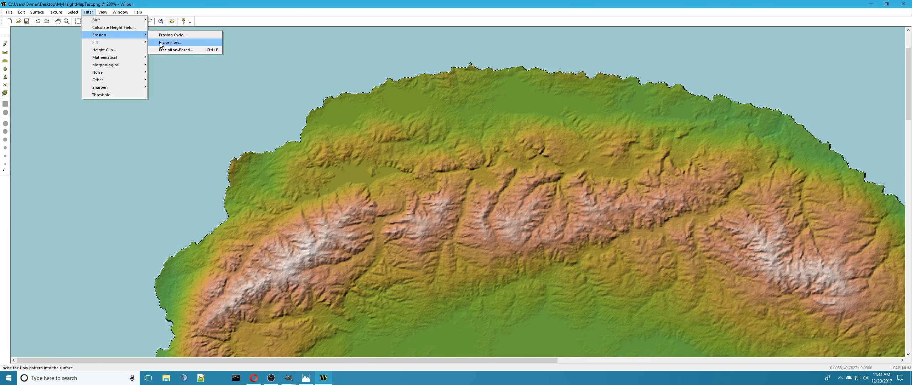
pyautogui.click(171, 35)
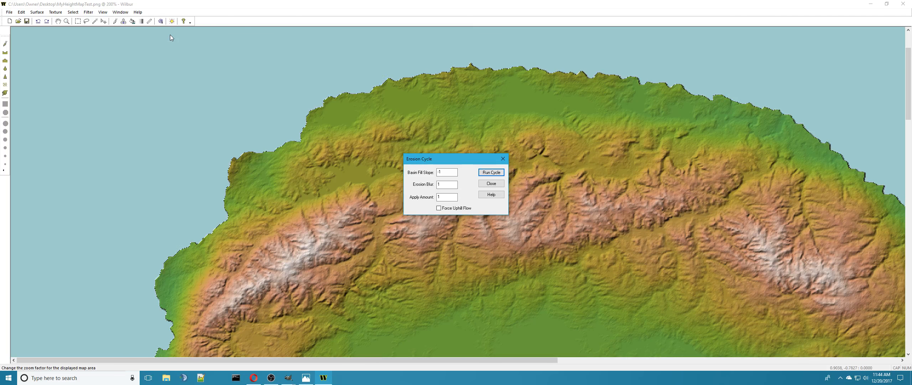
pyautogui.click(485, 173)
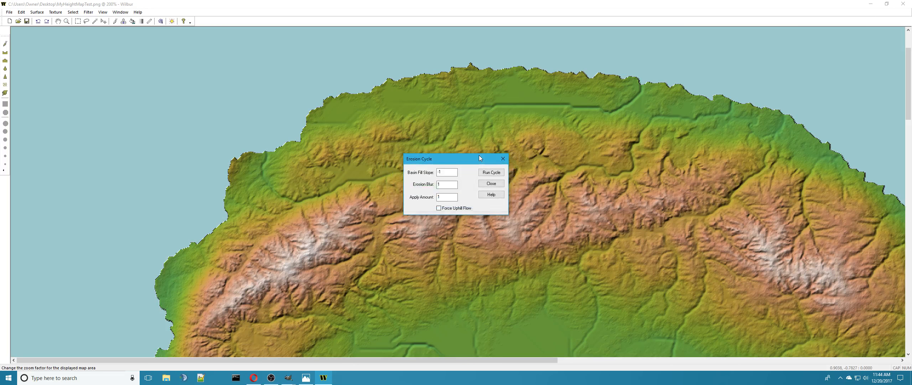
pyautogui.click(490, 184)
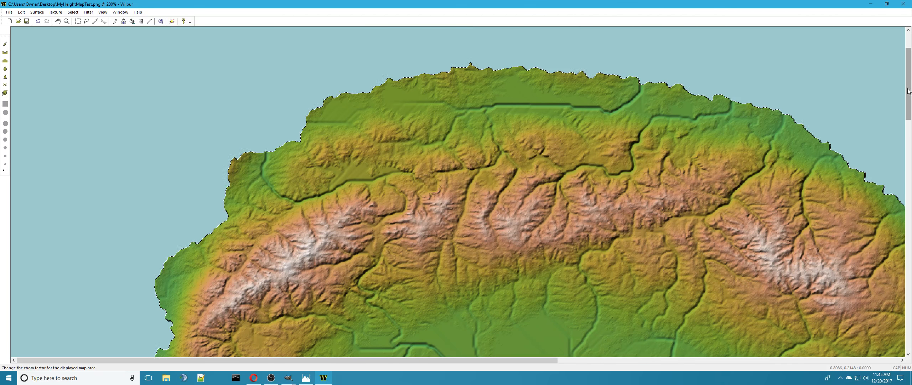
pyautogui.moveTo(909, 91); pyautogui.dragTo(911, 224)
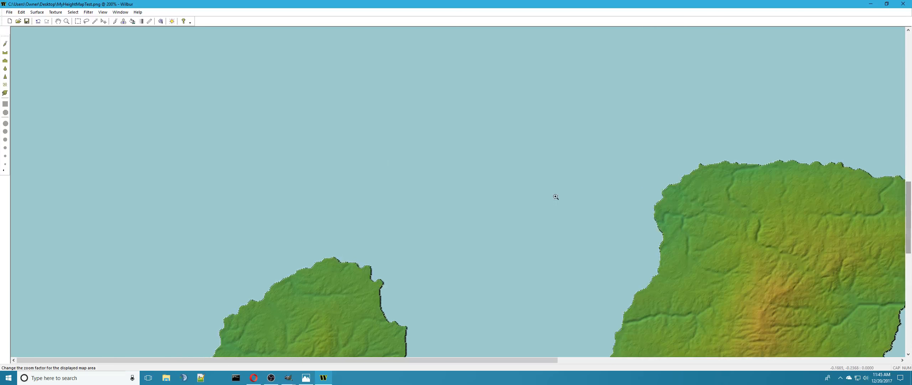
# Step: Undo the erosion cycle and the earlier basin fill on the landmasses
pyautogui.hotkey('ctrl', 'z')
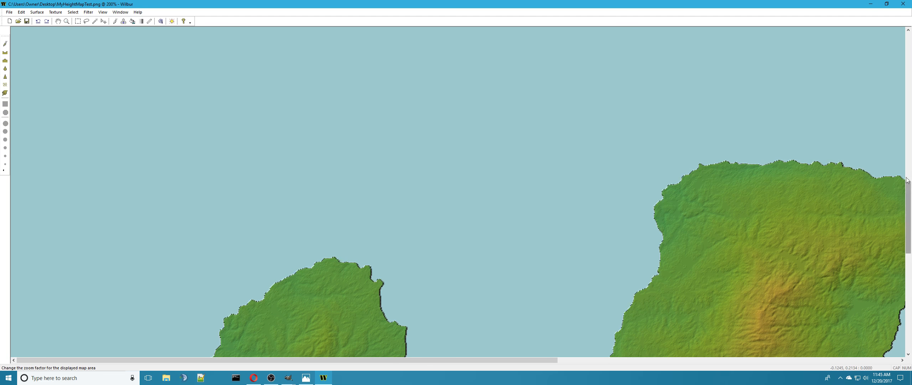
pyautogui.moveTo(908, 214); pyautogui.dragTo(908, 65)
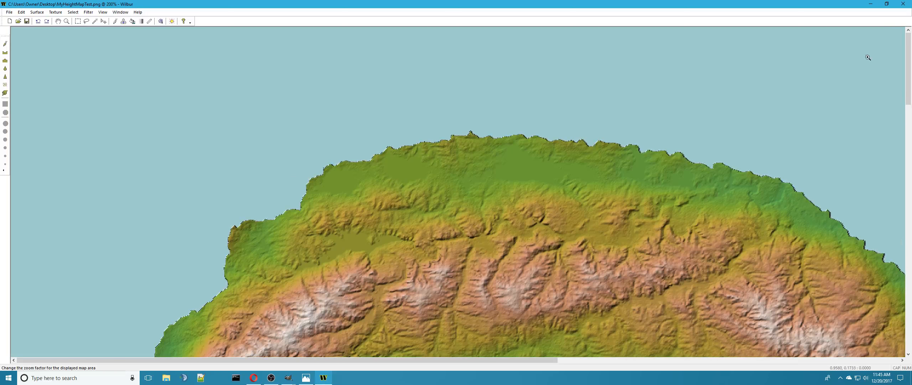
pyautogui.hotkey('ctrl', 'z')
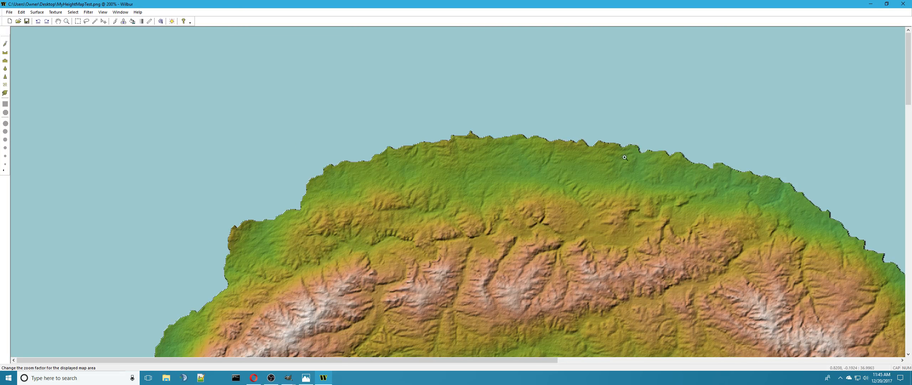
pyautogui.scroll(-2, 759, 115)
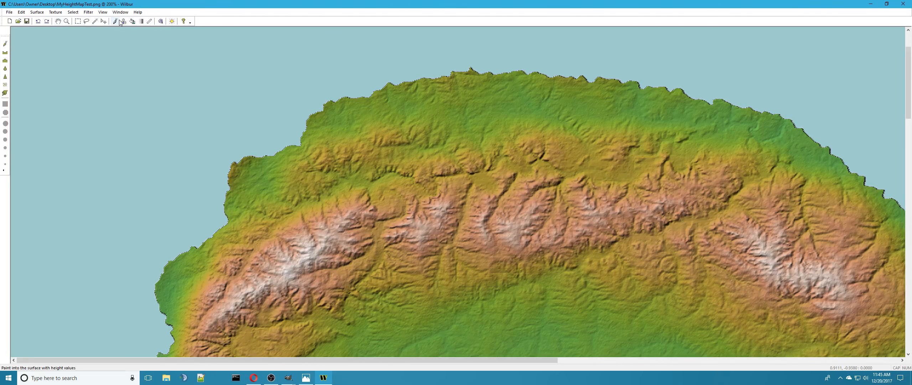
# Step: Feather the landmass selection by an amount of 3
pyautogui.click(64, 23)
pyautogui.keyDown('shift'); pyautogui.click(122, 77); pyautogui.keyUp('shift')
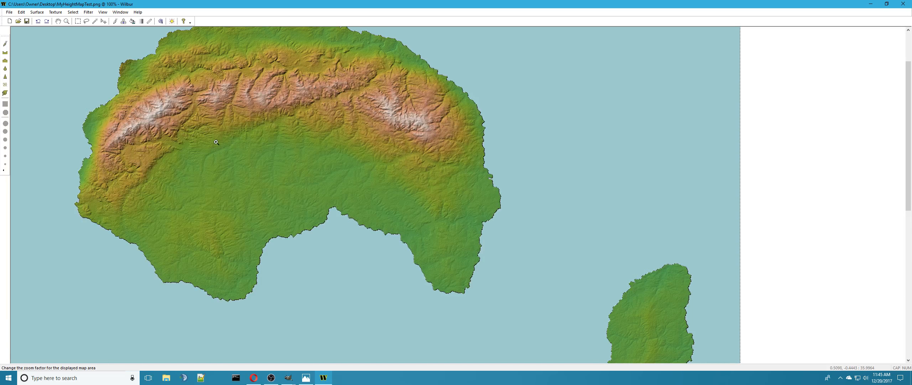
pyautogui.click(92, 14)
pyautogui.moveTo(116, 35)
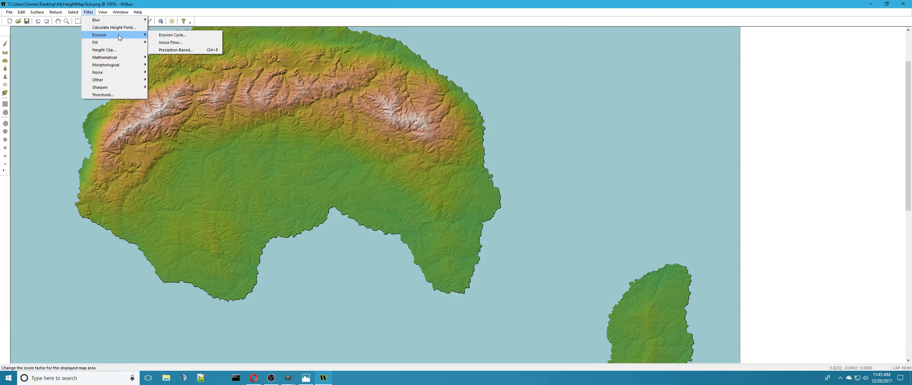
pyautogui.moveTo(71, 14)
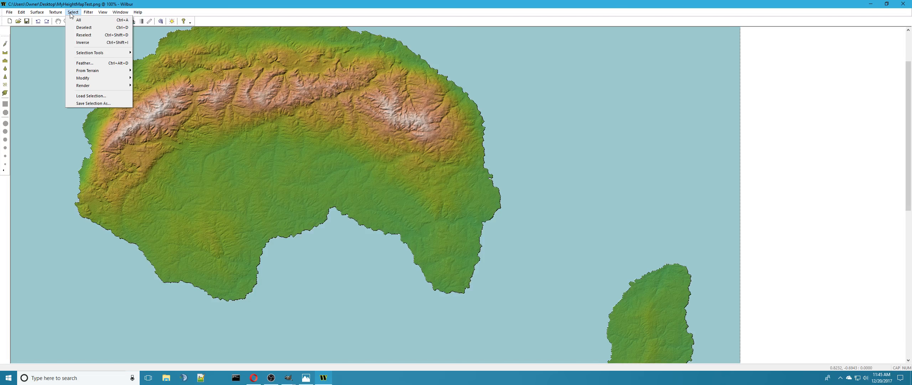
pyautogui.click(92, 62)
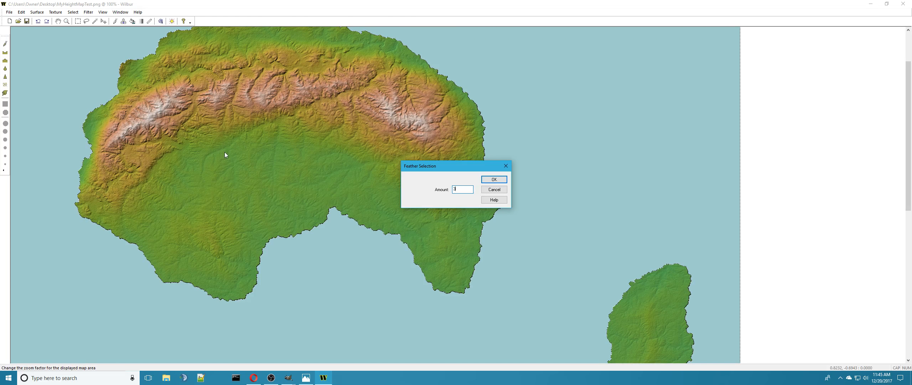
pyautogui.click(460, 189)
pyautogui.click(494, 179)
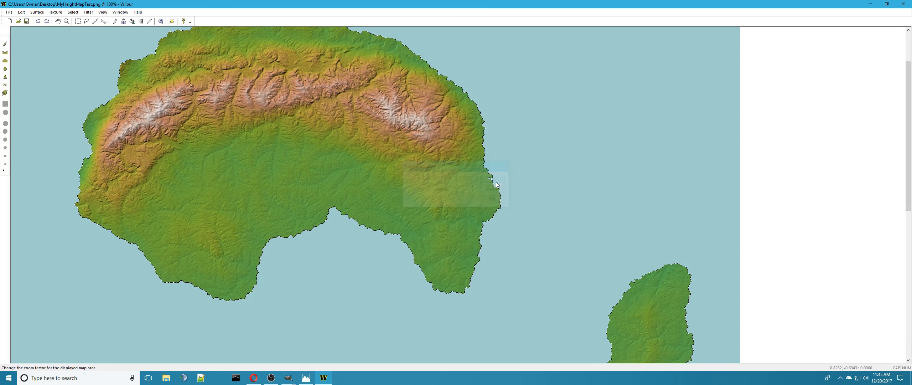
# Step: Inspect the coastline at 200% and clear the landmass selection
pyautogui.click(497, 204)
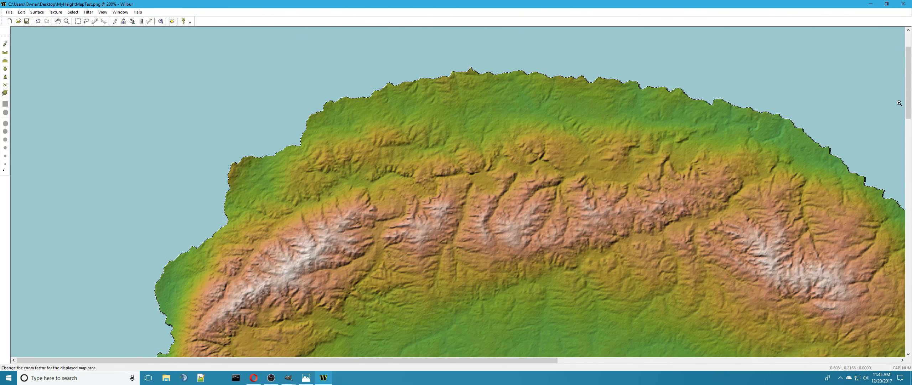
pyautogui.moveTo(908, 103); pyautogui.dragTo(909, 159)
pyautogui.click(73, 11)
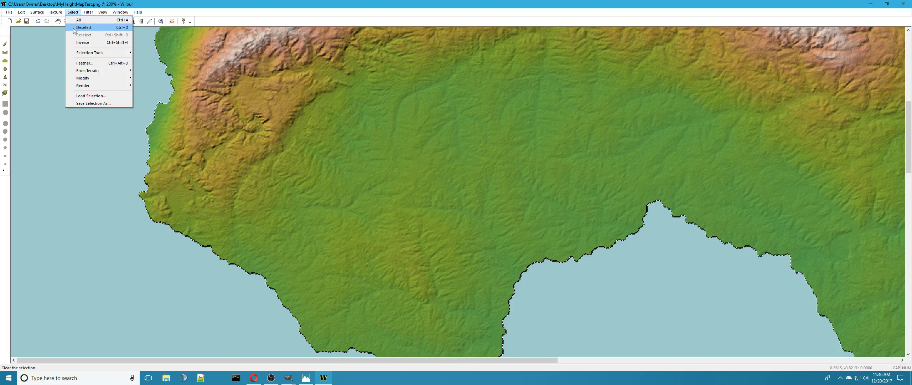
pyautogui.click(76, 31)
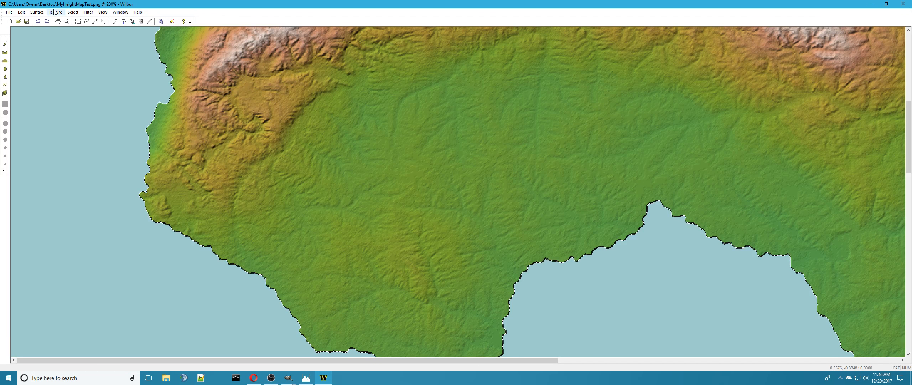
# Step: Run precipiton-based erosion with 10 passes on the landmass selection and inspect the mountains and coastline
pyautogui.click(90, 13)
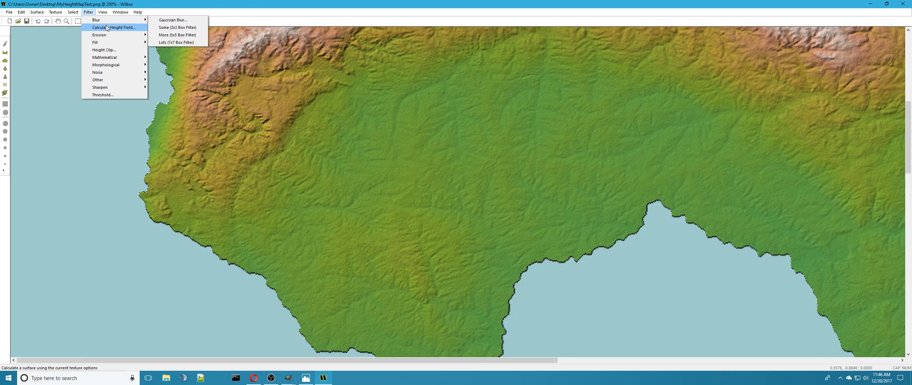
pyautogui.moveTo(108, 34)
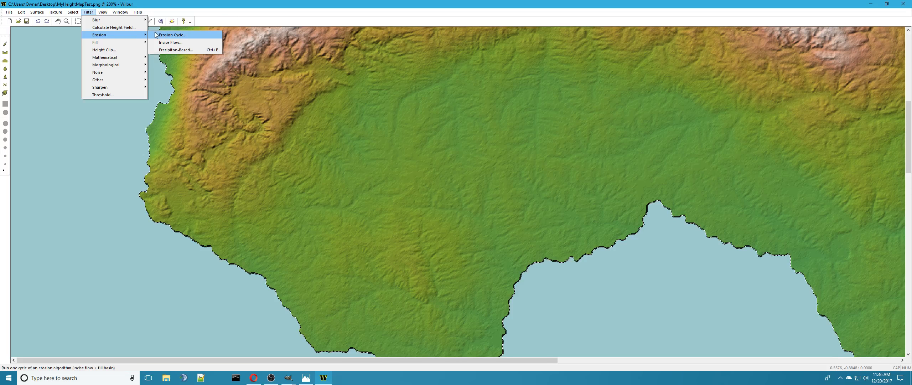
pyautogui.click(170, 50)
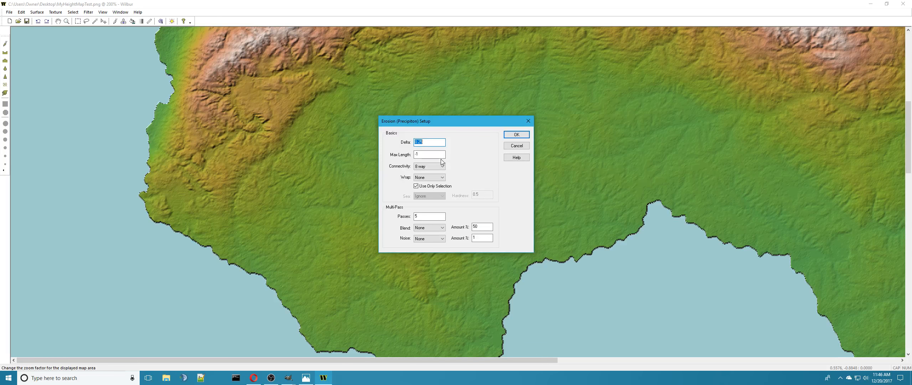
pyautogui.doubleClick(441, 216)
pyautogui.write('10')
pyautogui.click(524, 135)
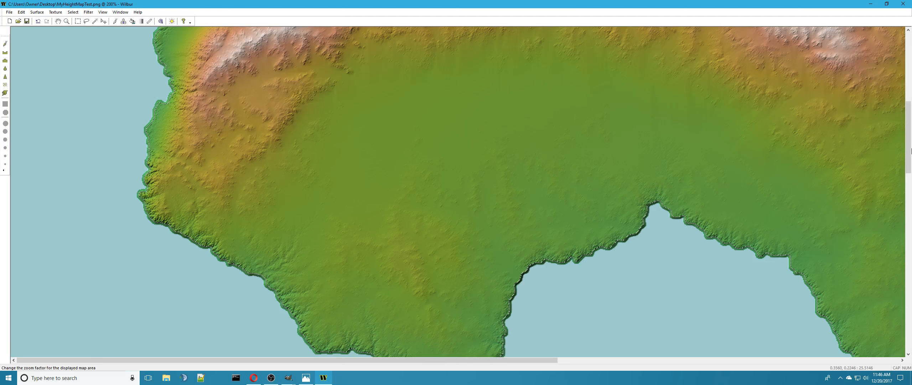
pyautogui.moveTo(909, 165); pyautogui.dragTo(908, 121)
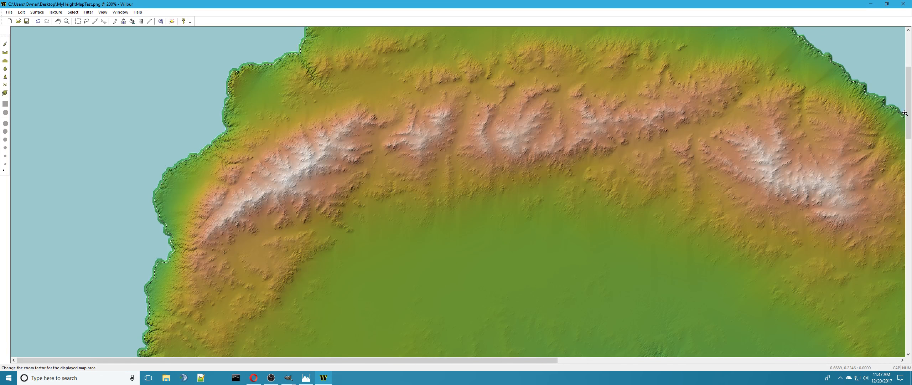
pyautogui.moveTo(909, 116); pyautogui.dragTo(909, 138)
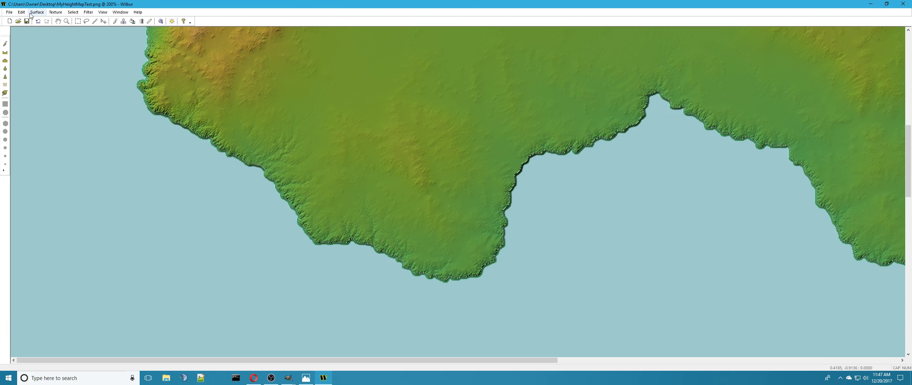
# Step: Undo the precipiton-based erosion and clear the landmass selection
pyautogui.click(73, 11)
pyautogui.click(85, 29)
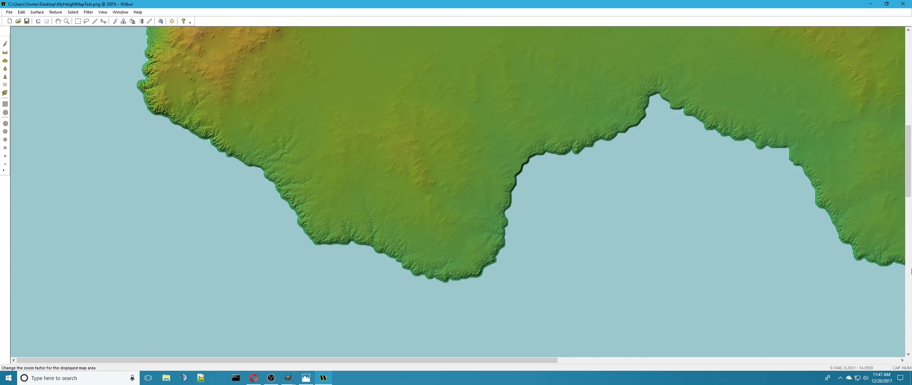
pyautogui.moveTo(907, 195); pyautogui.dragTo(907, 156)
pyautogui.hotkey('ctrl', 'z')
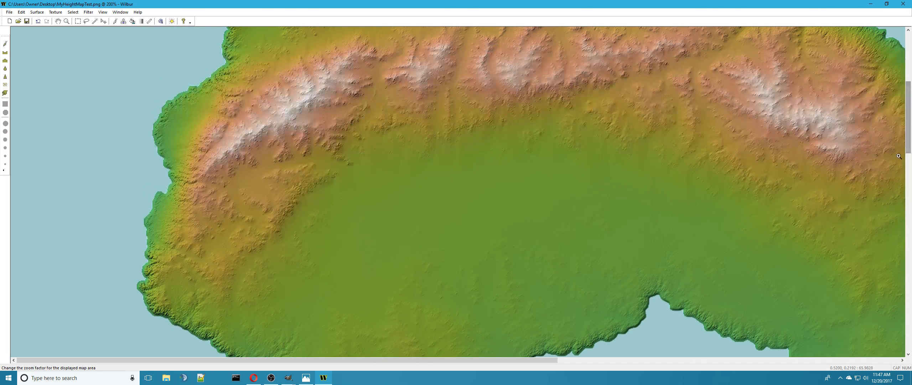
pyautogui.hotkey('ctrl', 'z')
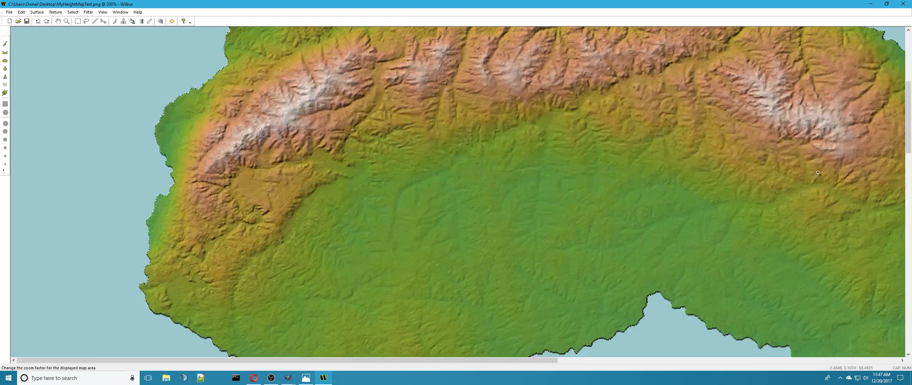
pyautogui.moveTo(910, 98); pyautogui.dragTo(909, 112)
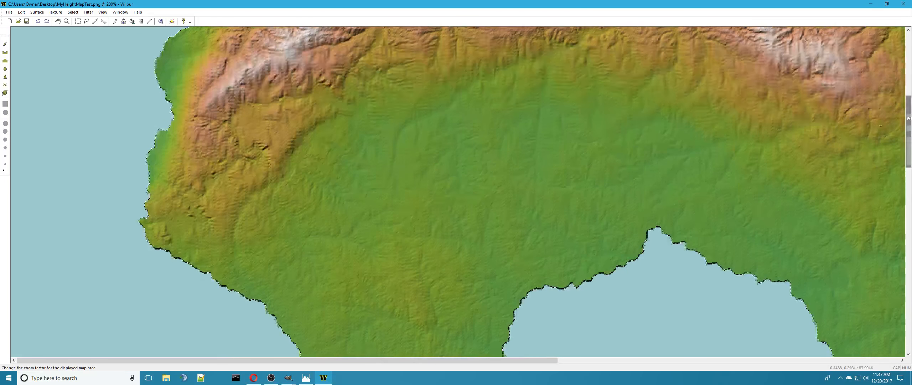
pyautogui.click(73, 12)
pyautogui.click(86, 28)
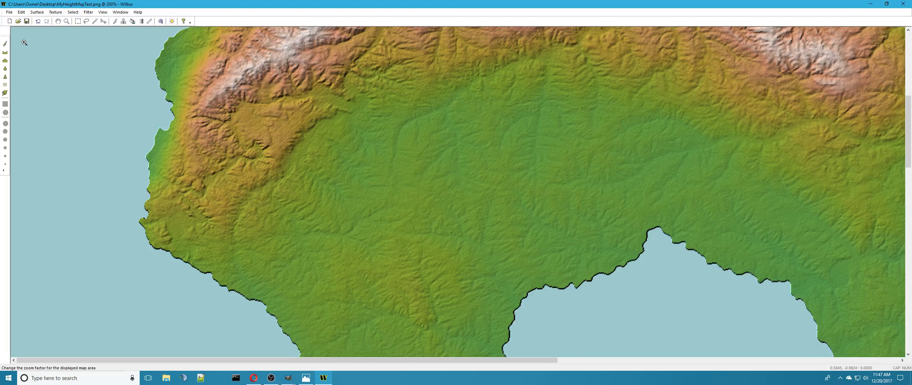
# Step: Blur the western and southern coast of the main landmass freehand with the large round Blur brush
pyautogui.click(7, 74)
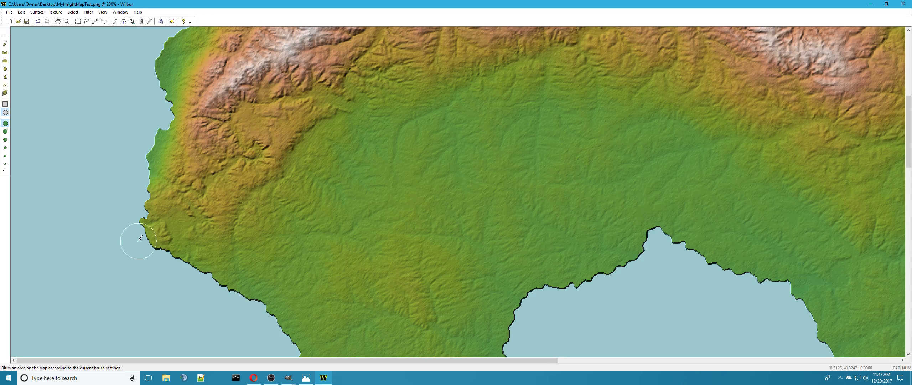
pyautogui.moveTo(140, 237)
pyautogui.mouseDown()
pyautogui.moveTo(178, 265)
pyautogui.moveTo(152, 236)
pyautogui.moveTo(164, 245)
pyautogui.moveTo(151, 224)
pyautogui.moveTo(154, 142)
pyautogui.moveTo(139, 206)
pyautogui.moveTo(162, 118)
pyautogui.moveTo(158, 71)
pyautogui.moveTo(140, 224)
pyautogui.moveTo(225, 281)
pyautogui.moveTo(203, 279)
pyautogui.moveTo(261, 300)
pyautogui.moveTo(230, 297)
pyautogui.moveTo(283, 315)
pyautogui.moveTo(270, 324)
pyautogui.moveTo(254, 309)
pyautogui.moveTo(284, 325)
pyautogui.mouseUp()
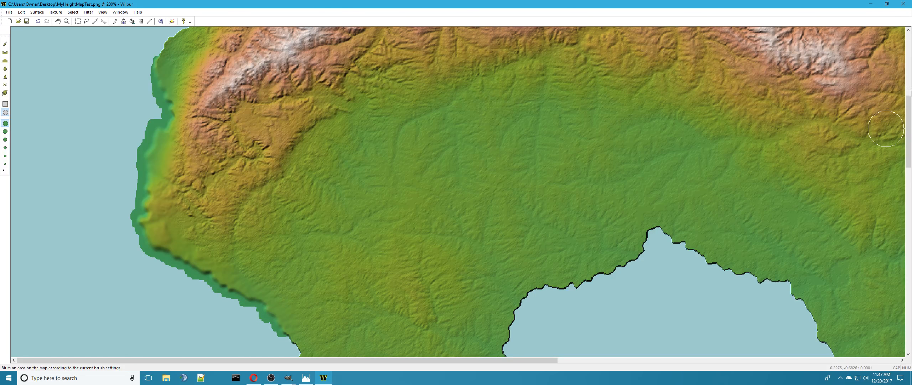
pyautogui.moveTo(908, 97); pyautogui.dragTo(908, 148)
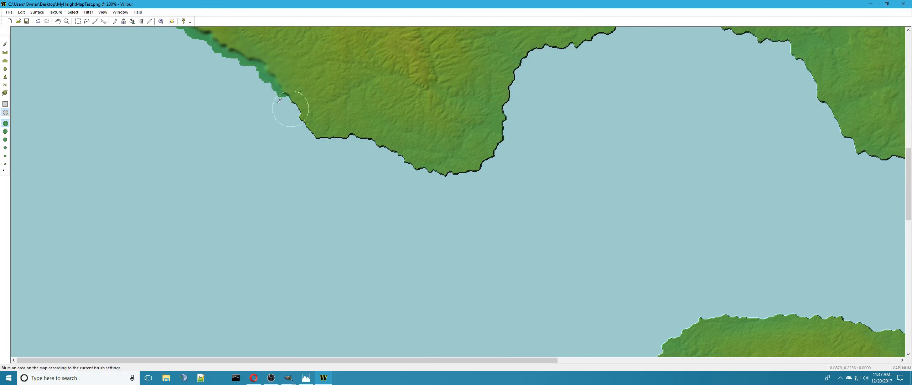
pyautogui.moveTo(280, 100)
pyautogui.mouseDown()
pyautogui.moveTo(324, 145)
pyautogui.moveTo(331, 130)
pyautogui.moveTo(352, 150)
pyautogui.moveTo(355, 135)
pyautogui.moveTo(385, 161)
pyautogui.moveTo(473, 180)
pyautogui.moveTo(494, 172)
pyautogui.moveTo(511, 79)
pyautogui.mouseUp()
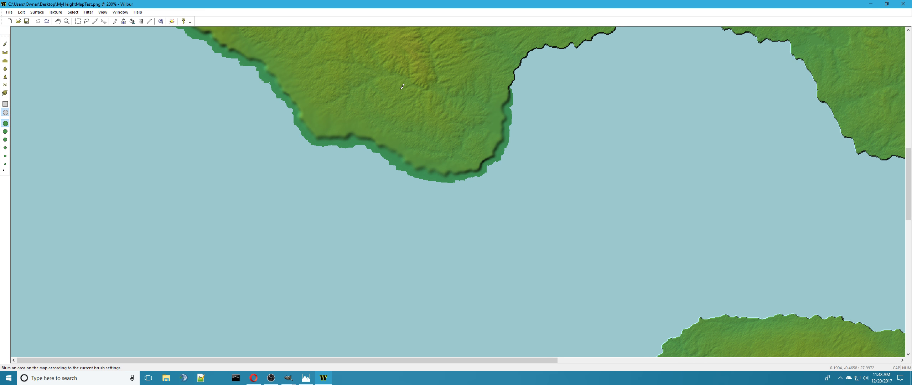
pyautogui.moveTo(909, 209); pyautogui.dragTo(680, 192)
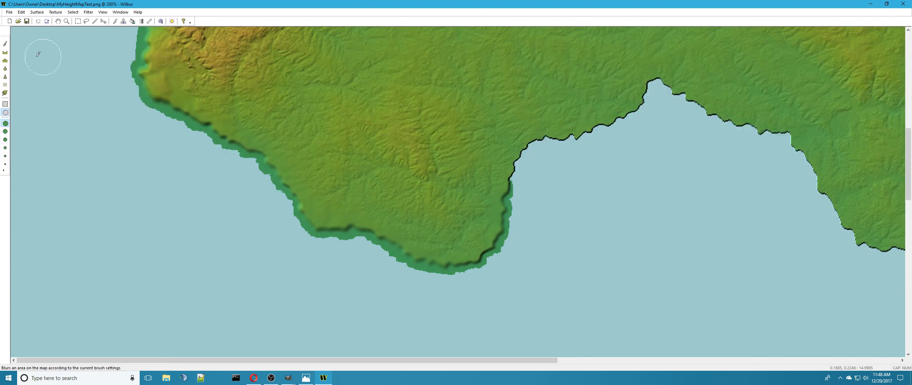
# Step: Reopen MyHeightMapTest.png from the Desktop to discard the coastline blurring
pyautogui.click(9, 12)
pyautogui.click(20, 27)
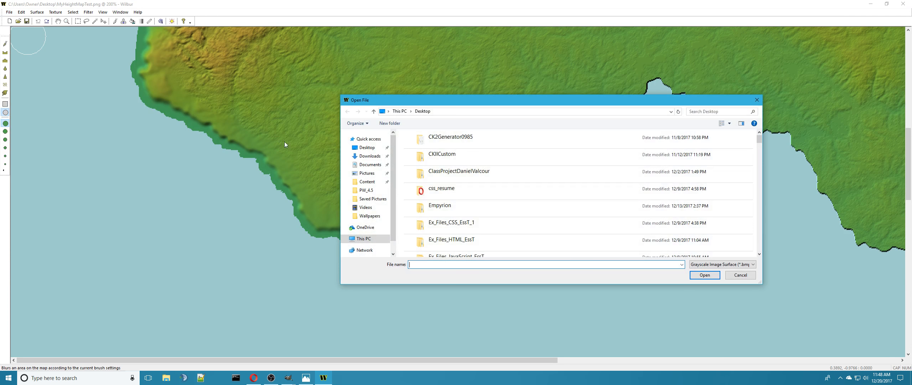
pyautogui.scroll(-10, 572, 215)
pyautogui.scroll(-6, 572, 217)
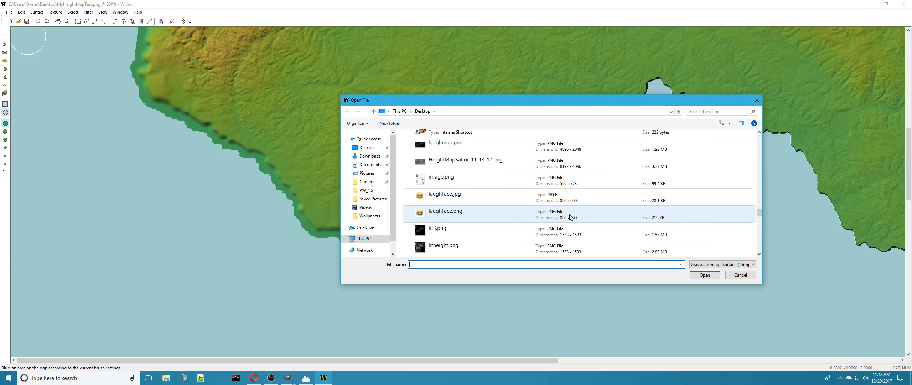
pyautogui.scroll(8, 541, 217)
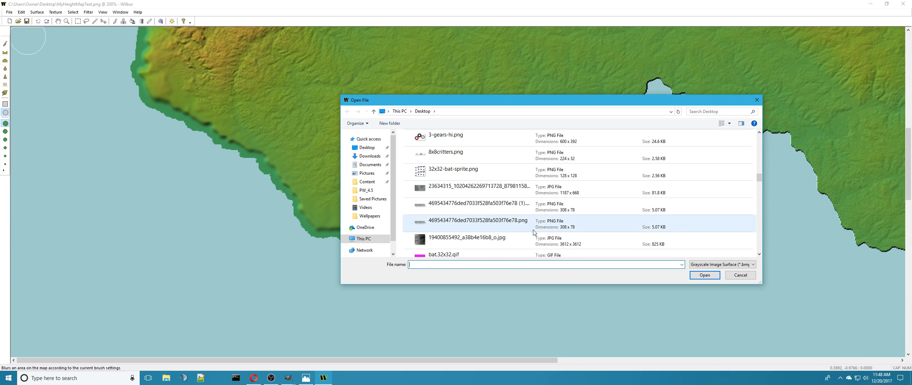
pyautogui.scroll(-3, 498, 207)
pyautogui.scroll(-4, 498, 206)
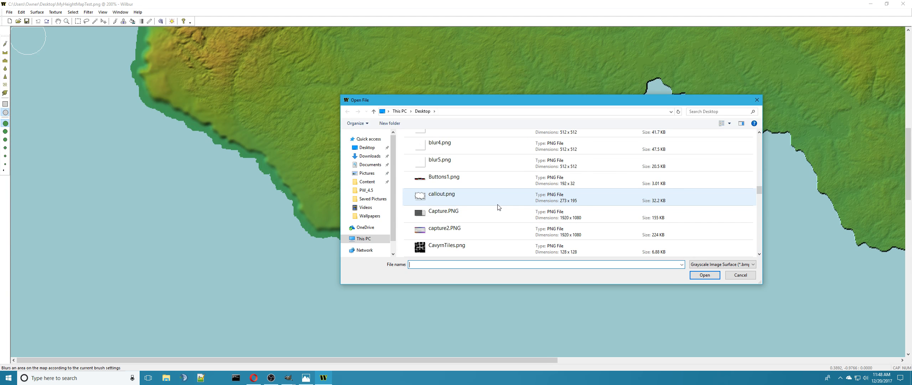
pyautogui.scroll(-1, 499, 207)
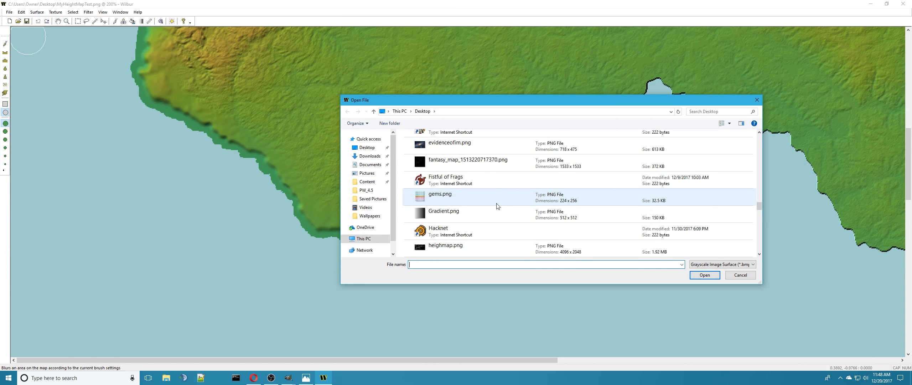
pyautogui.scroll(-6, 497, 206)
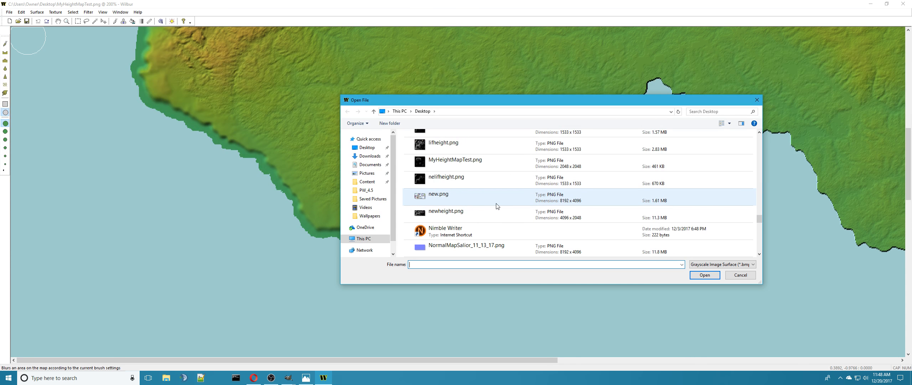
pyautogui.scroll(-6, 490, 211)
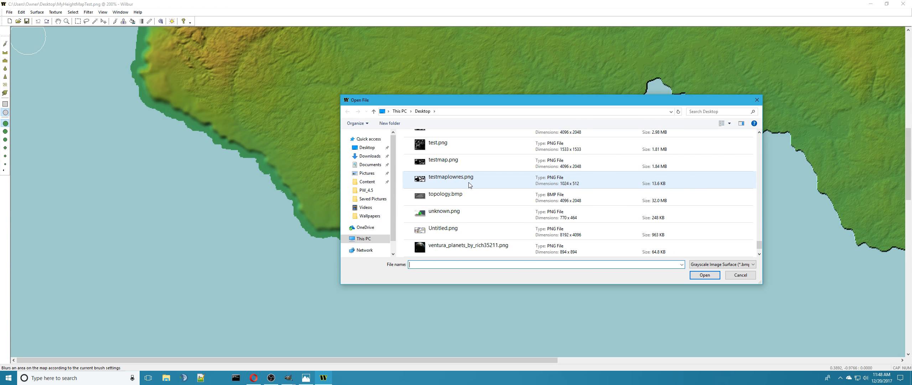
pyautogui.scroll(3, 468, 192)
pyautogui.scroll(-3, 469, 196)
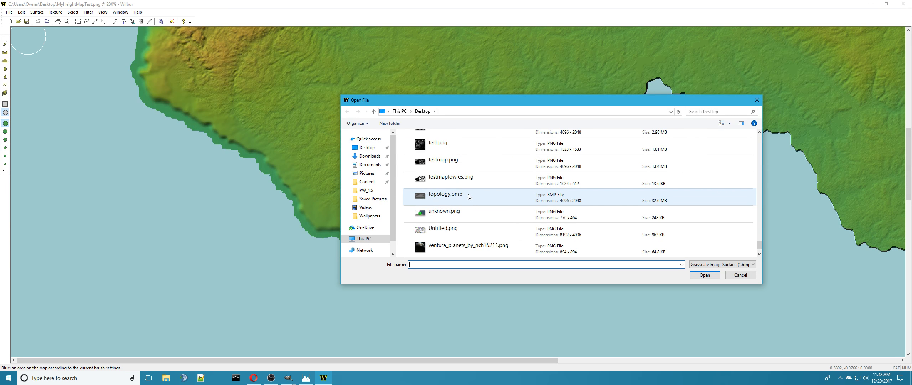
pyautogui.scroll(-1, 468, 196)
pyautogui.scroll(6, 468, 196)
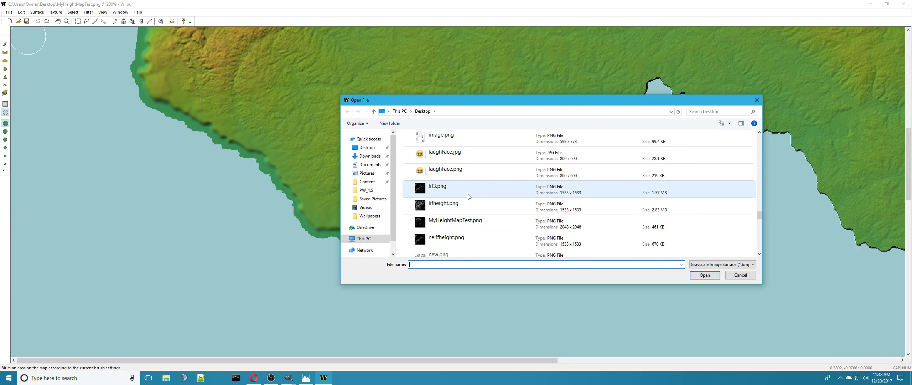
pyautogui.doubleClick(471, 218)
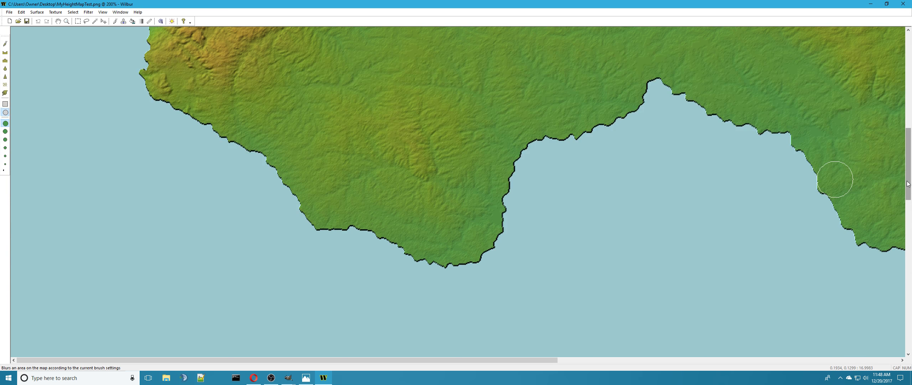
# Step: Save the surface to the Desktop as PNG Surface MyHeightMapTest.png with 16-bit values, replacing the existing file
pyautogui.moveTo(908, 184); pyautogui.dragTo(908, 125)
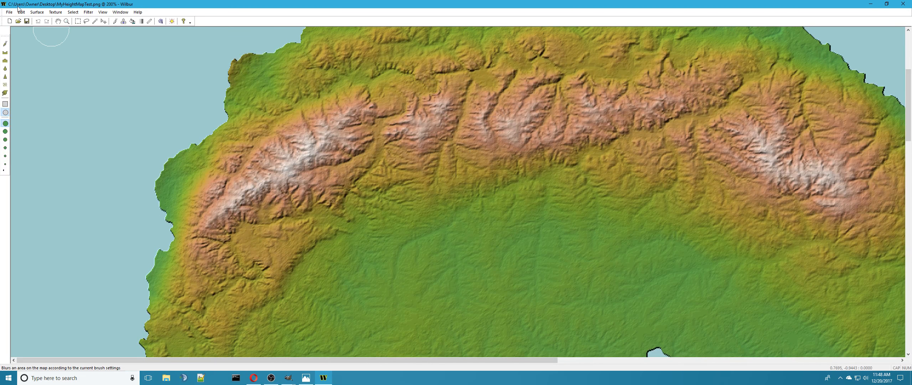
pyautogui.click(73, 12)
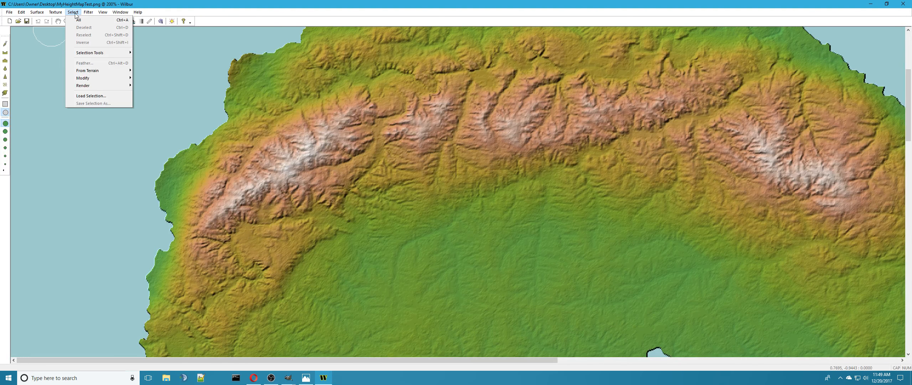
pyautogui.moveTo(93, 14)
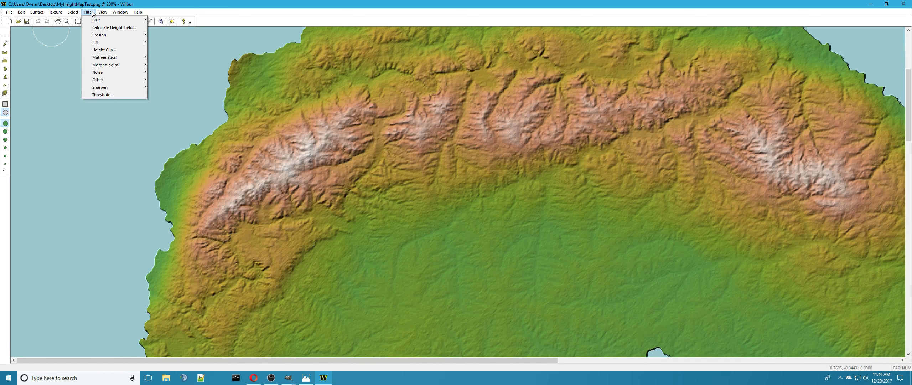
pyautogui.moveTo(15, 14)
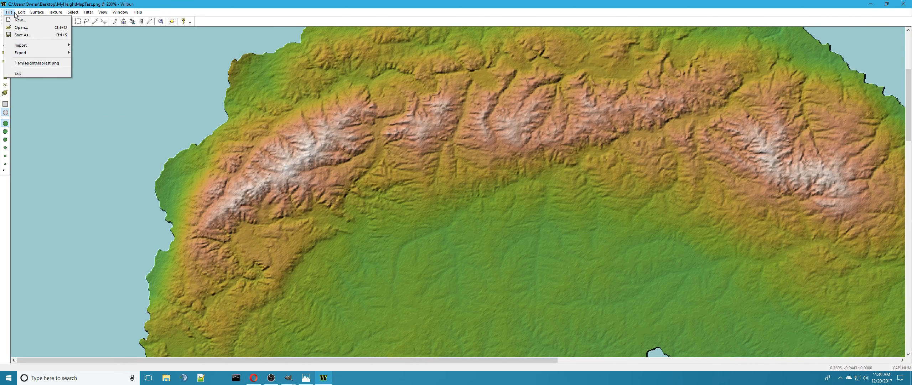
pyautogui.click(24, 36)
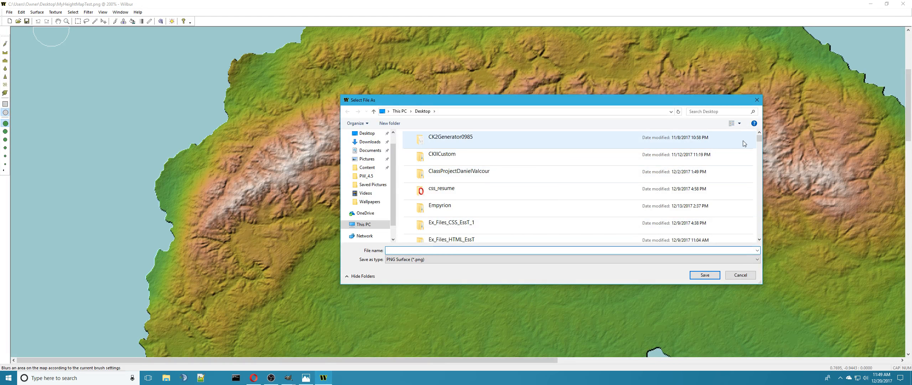
pyautogui.moveTo(759, 139); pyautogui.dragTo(765, 208)
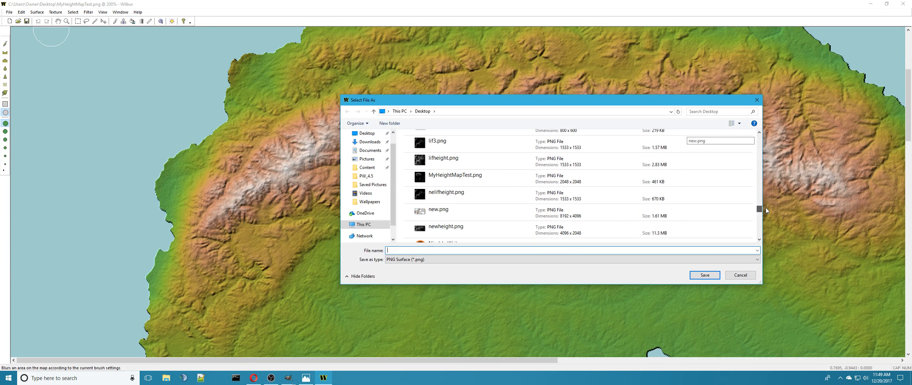
pyautogui.click(494, 179)
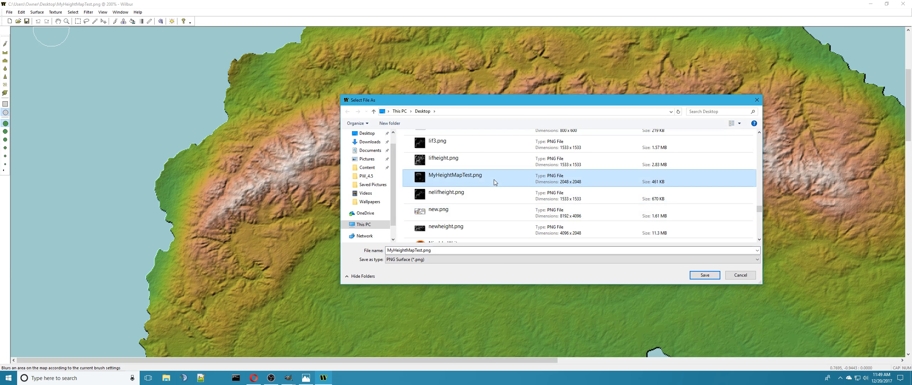
pyautogui.click(705, 274)
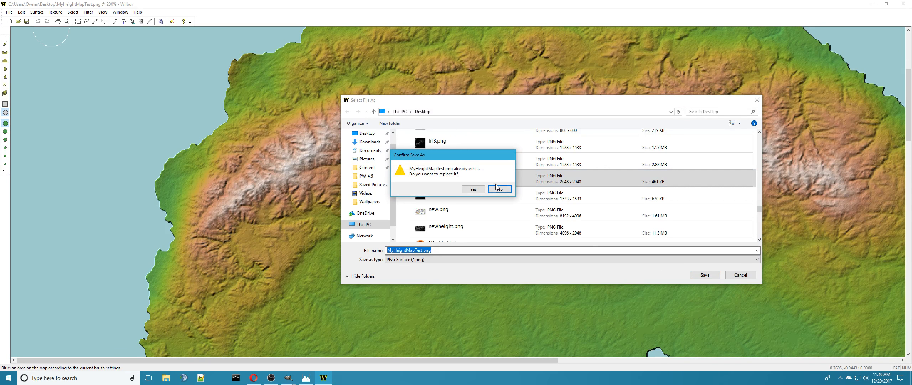
pyautogui.click(467, 190)
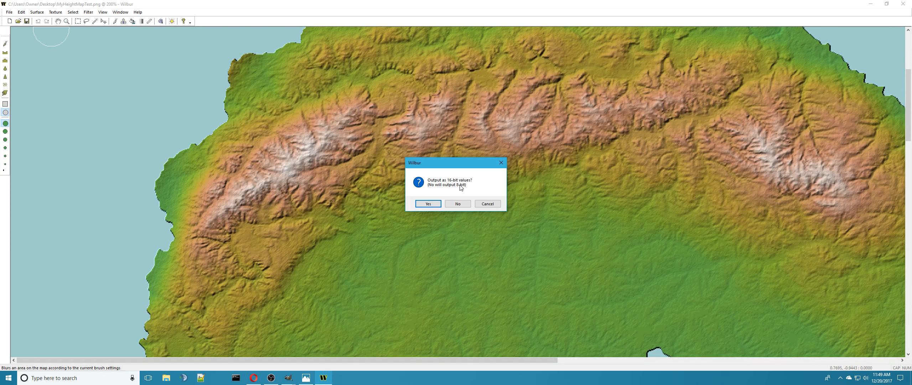
pyautogui.click(427, 203)
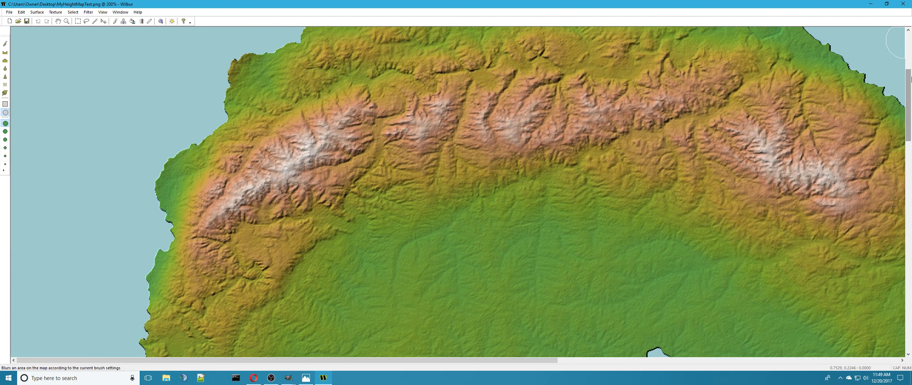
# Step: Select the entire map surface
pyautogui.moveTo(908, 84); pyautogui.dragTo(878, 86)
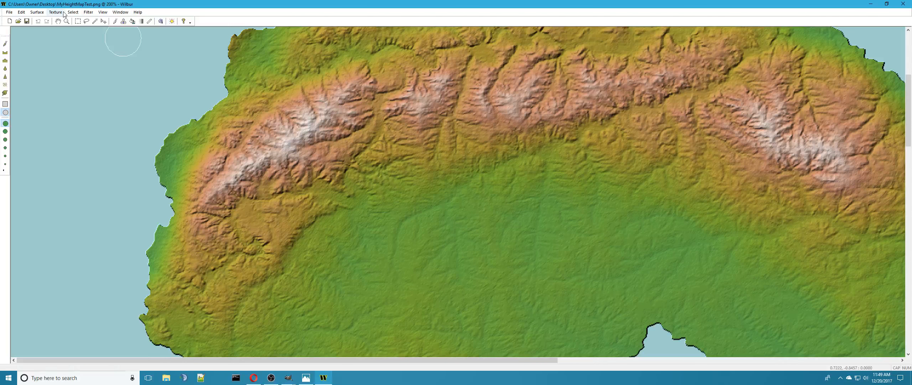
pyautogui.click(86, 13)
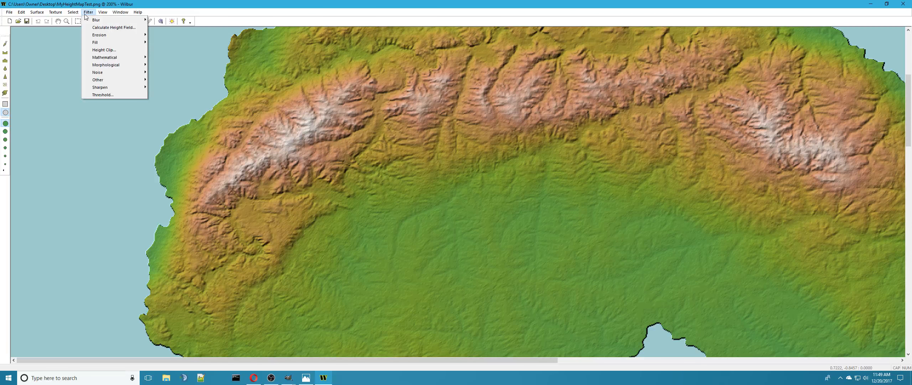
pyautogui.moveTo(93, 34)
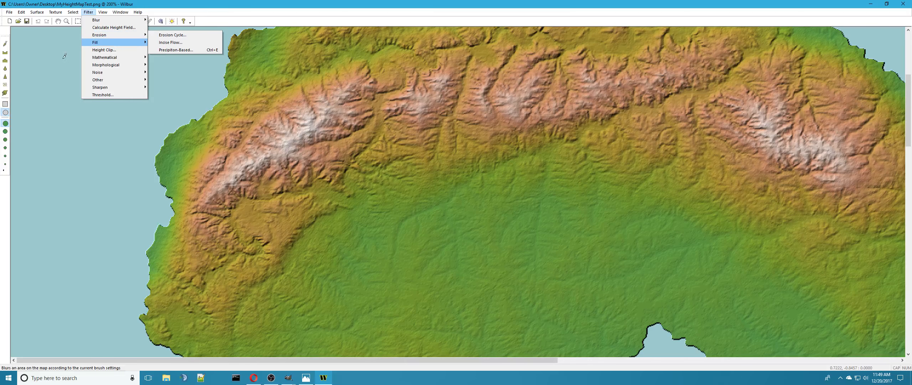
pyautogui.moveTo(73, 13)
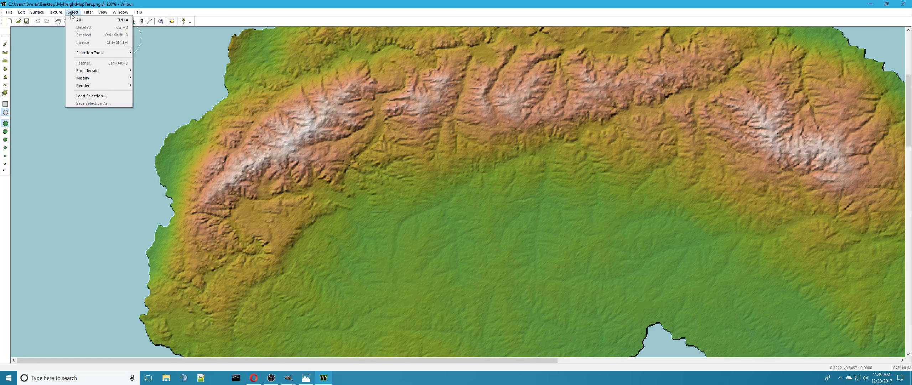
pyautogui.click(79, 20)
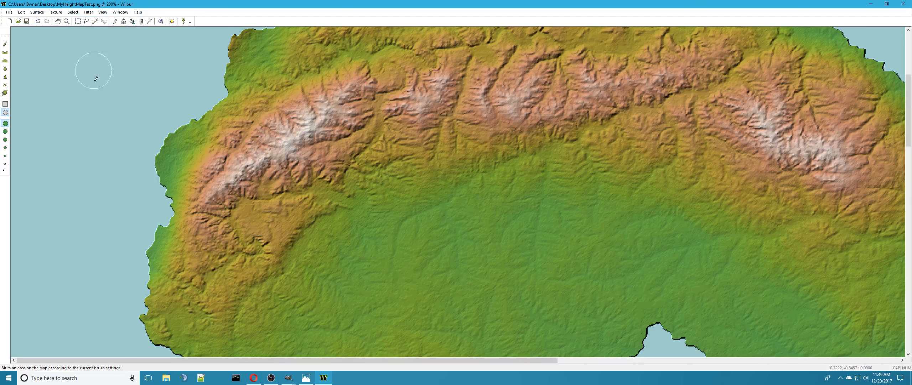
pyautogui.click(73, 13)
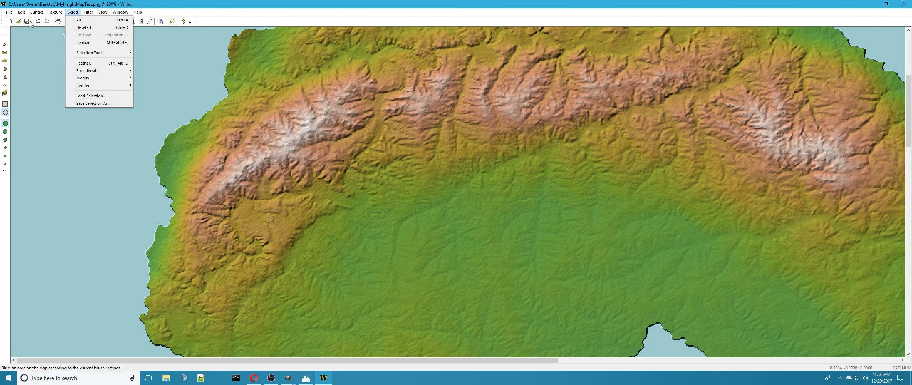
pyautogui.click(3, 22)
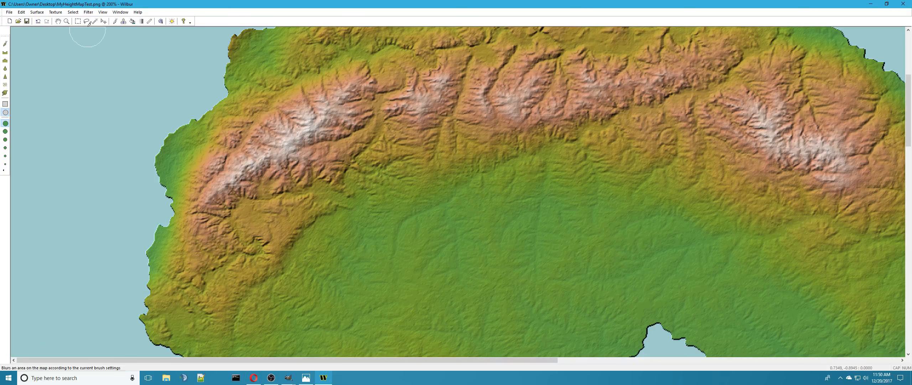
# Step: Select the sea by similar altitude and invert the selection so that it covers the landmasses
pyautogui.click(86, 22)
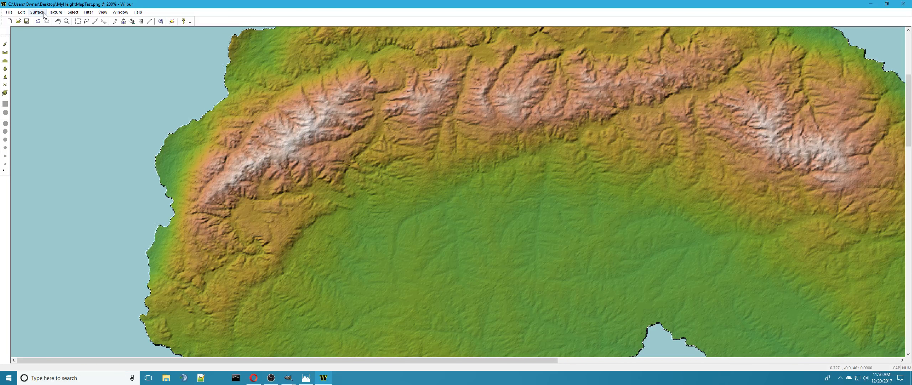
pyautogui.click(73, 12)
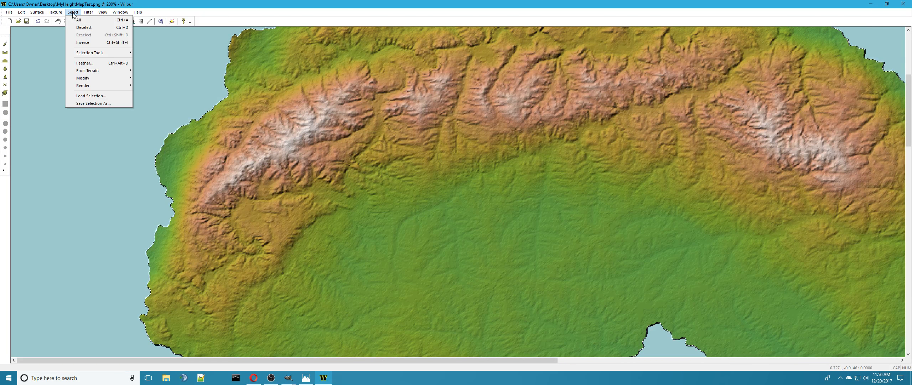
pyautogui.click(83, 42)
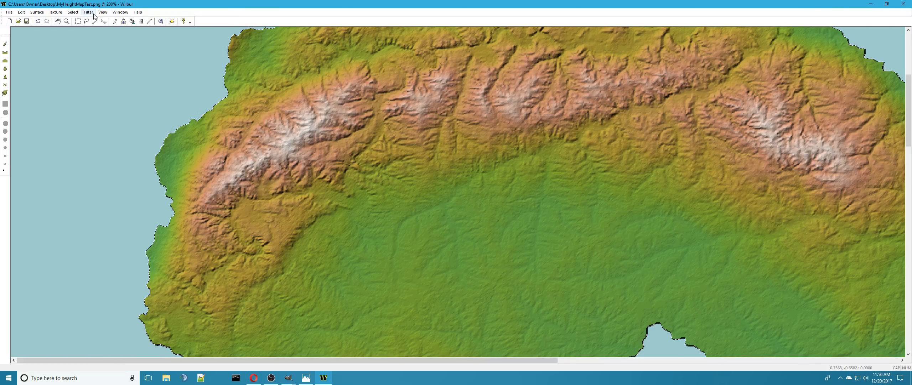
# Step: Run precipiton-based erosion with delta 0.25 and 5 passes on the landmass selection, and inspect the lowlands and southern coast
pyautogui.click(70, 13)
pyautogui.moveTo(88, 12)
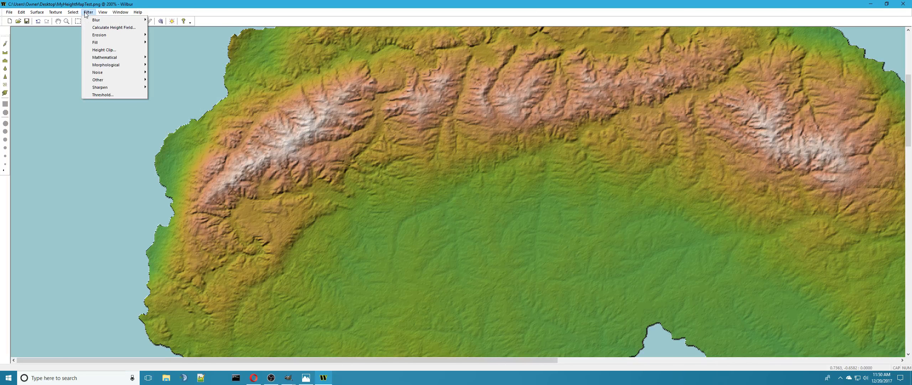
pyautogui.moveTo(101, 43)
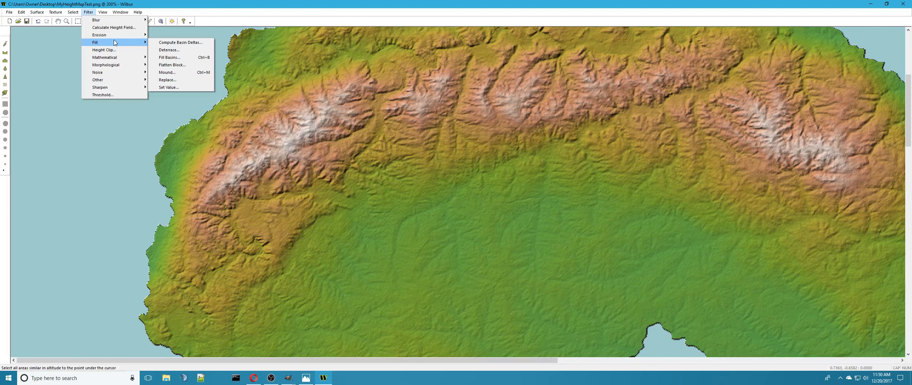
pyautogui.moveTo(129, 35)
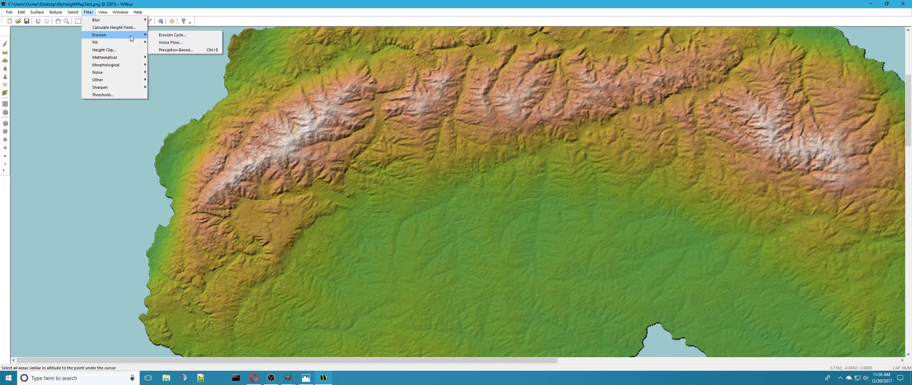
pyautogui.click(188, 49)
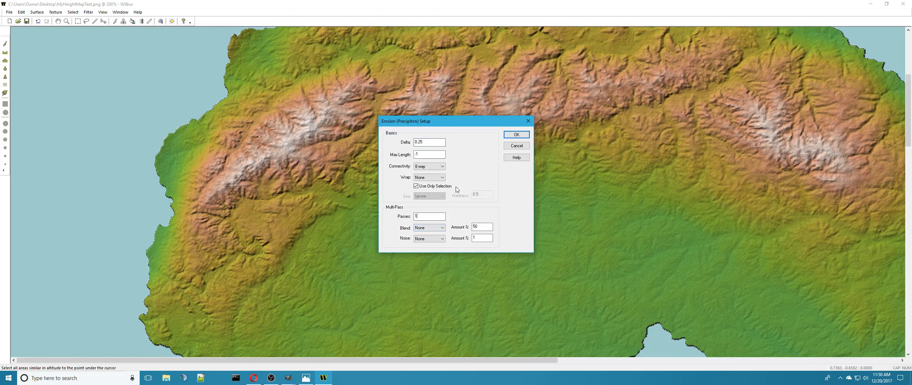
pyautogui.click(516, 135)
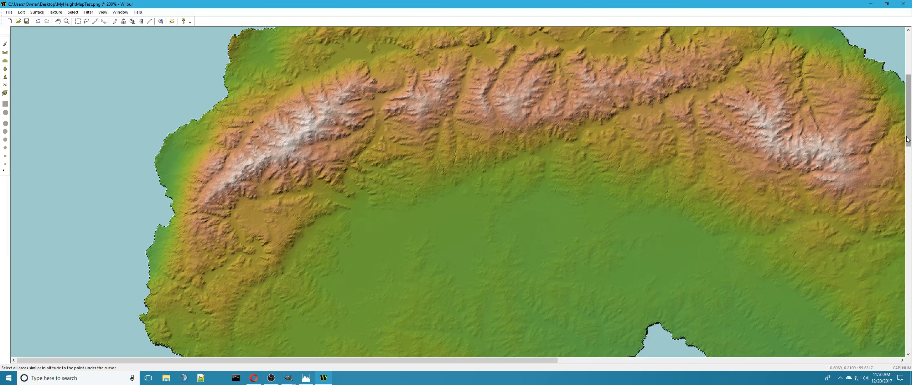
pyautogui.moveTo(907, 139); pyautogui.dragTo(909, 165)
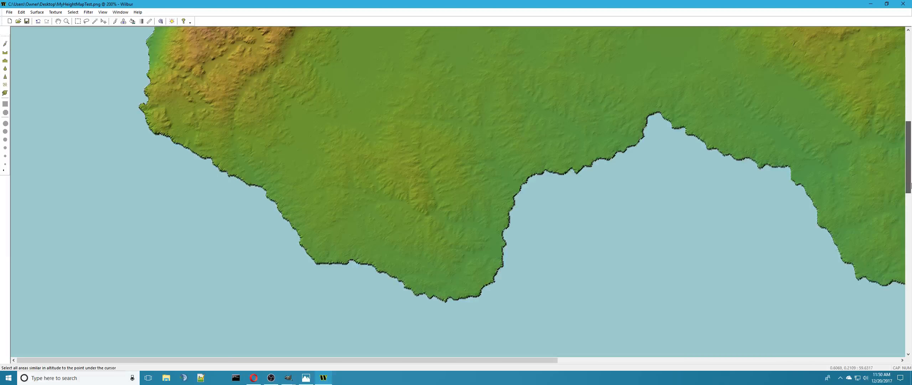
pyautogui.moveTo(908, 185); pyautogui.dragTo(903, 145)
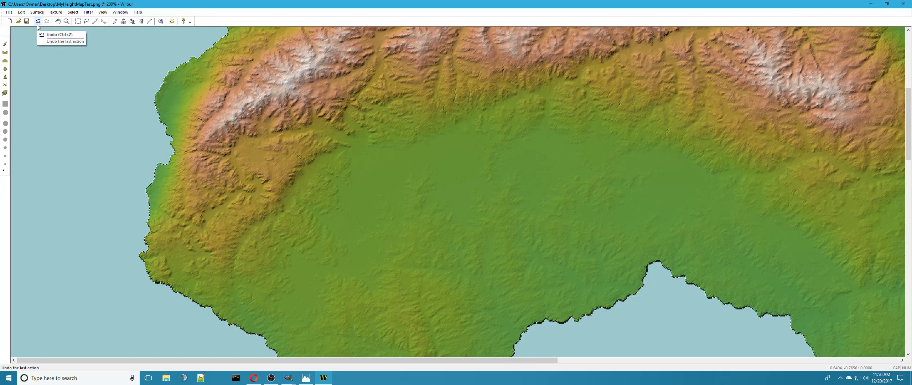
# Step: Save the eroded surface over MyHeightMapTest.png as a PNG Surface with 16-bit values
pyautogui.click(10, 13)
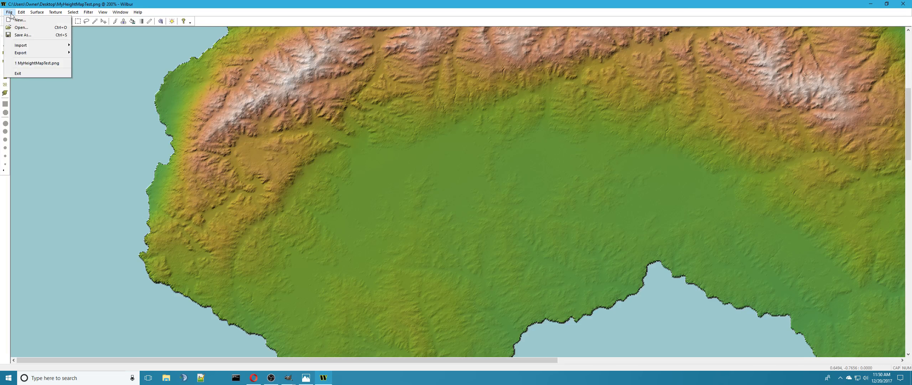
pyautogui.click(23, 34)
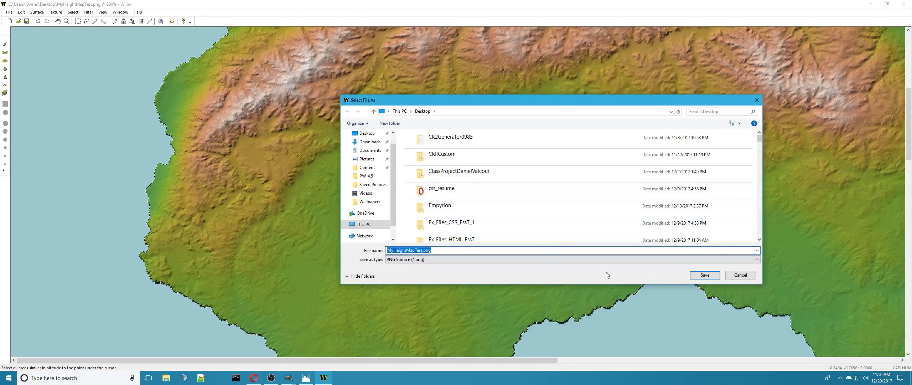
pyautogui.click(704, 274)
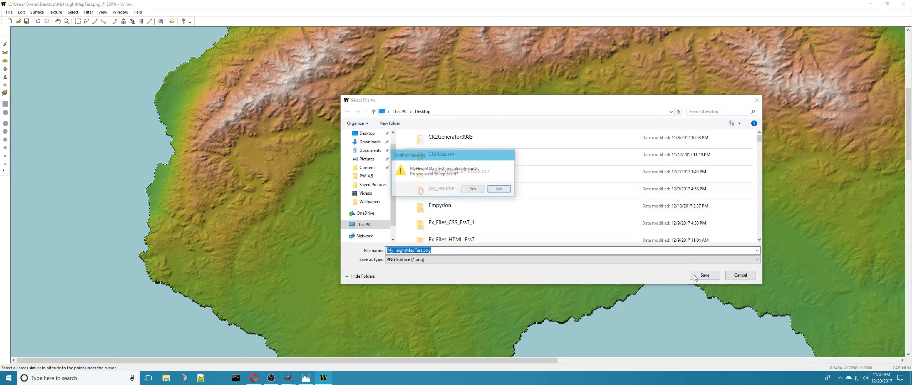
pyautogui.click(472, 189)
pyautogui.click(429, 203)
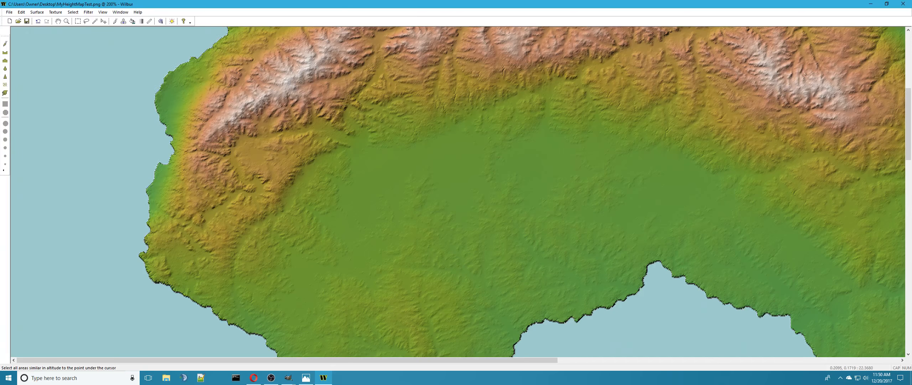
# Step: Open the saved MyHeightMapTest.png from the desktop in Photos and examine the main landmass's mountains and coastline up close
pyautogui.press('super+d')
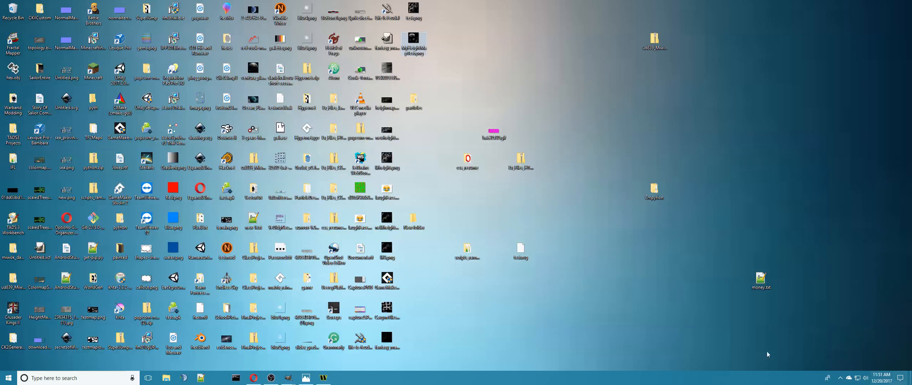
pyautogui.doubleClick(407, 47)
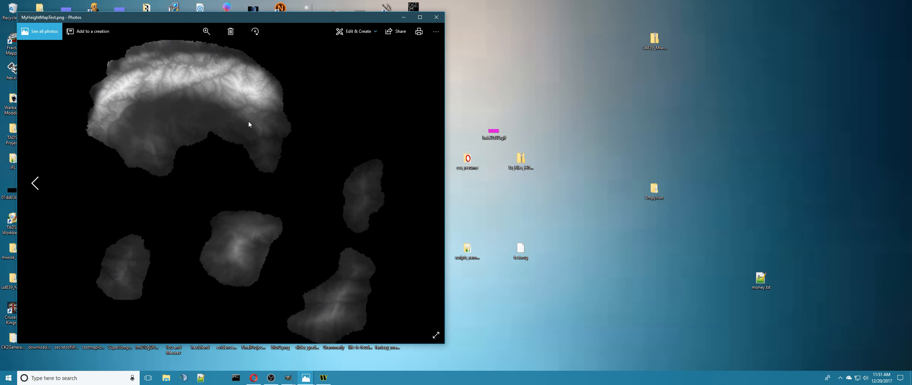
pyautogui.scroll(5, 250, 122)
pyautogui.scroll(-3, 231, 128)
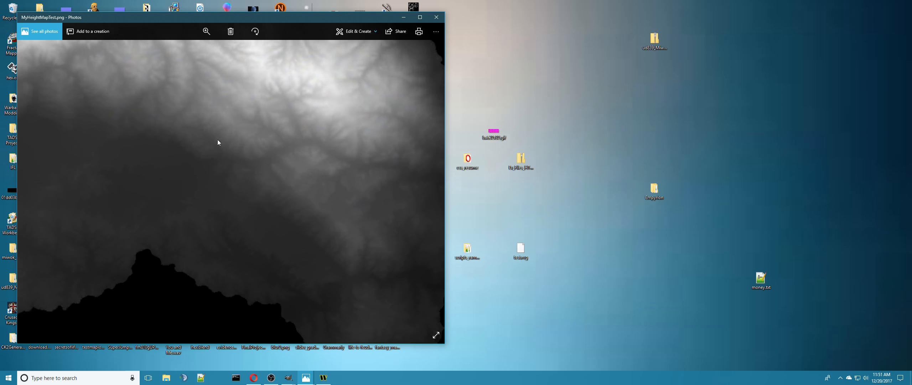
pyautogui.scroll(3, 247, 190)
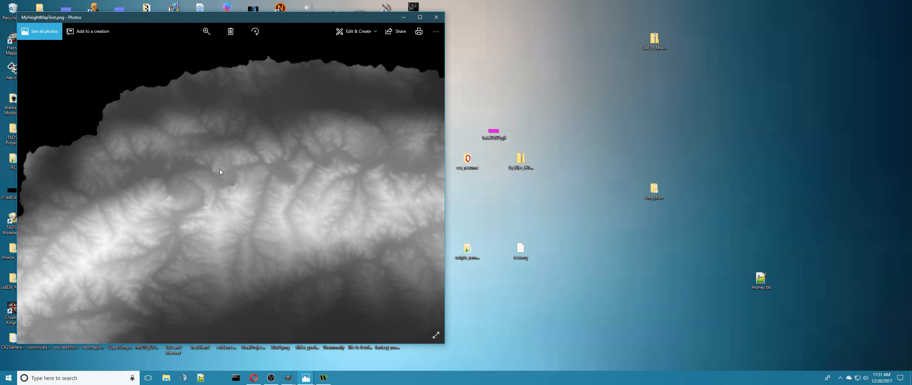
# Step: Examine the eroded relief on the main landmass's western mountains, the central island and the southeastern island in the exported heightmap
pyautogui.scroll(5, 127, 215)
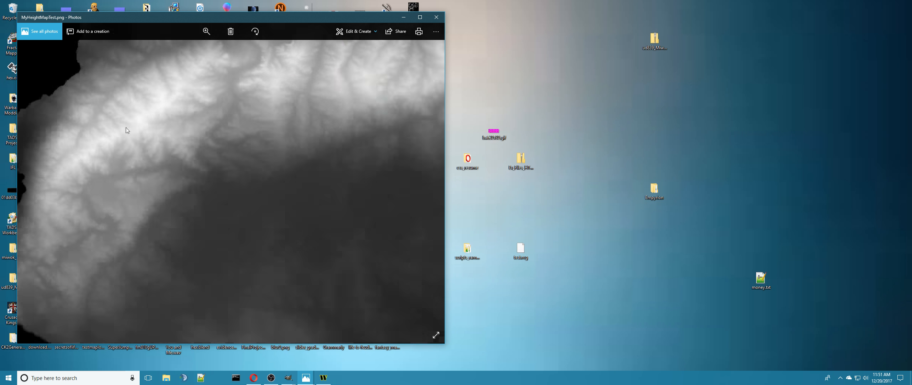
pyautogui.scroll(-5, 193, 142)
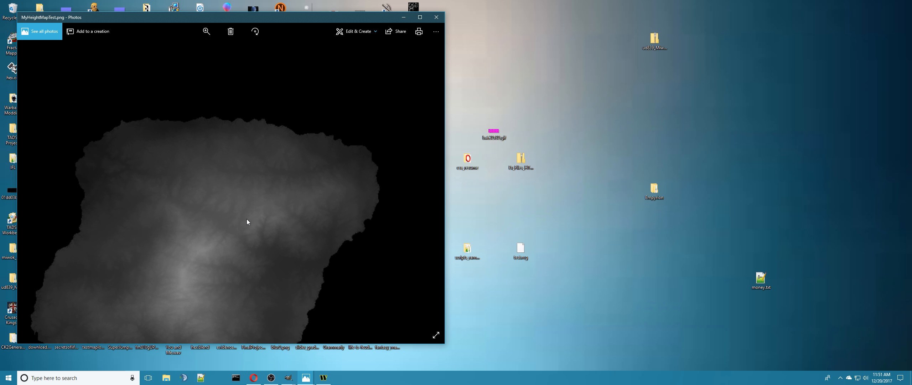
pyautogui.scroll(-4, 247, 219)
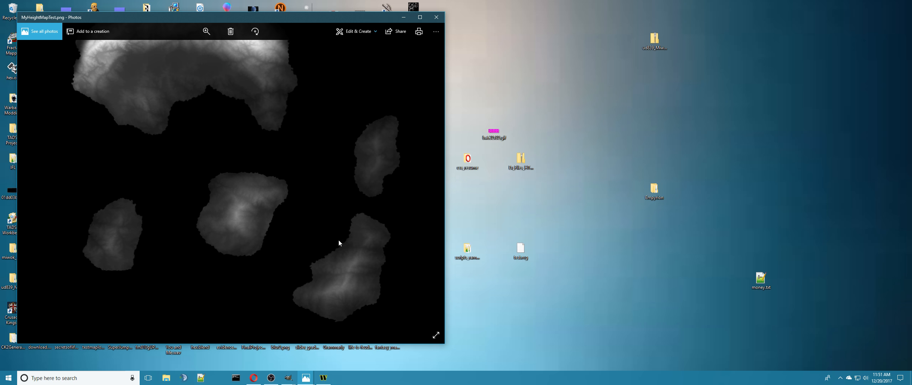
pyautogui.scroll(5, 324, 267)
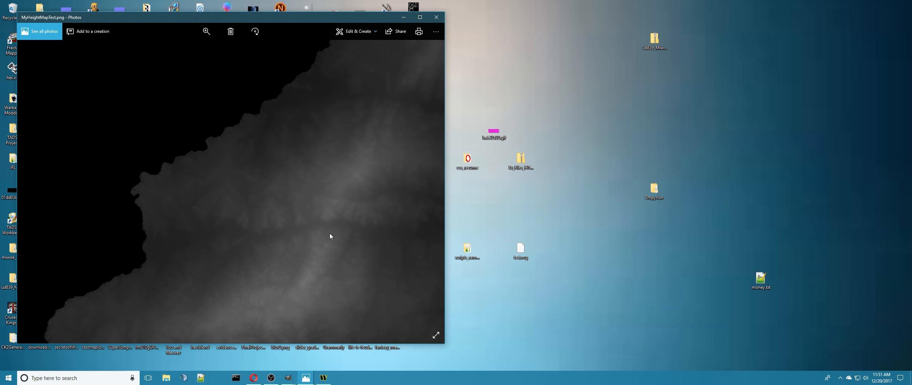
pyautogui.scroll(-5, 328, 232)
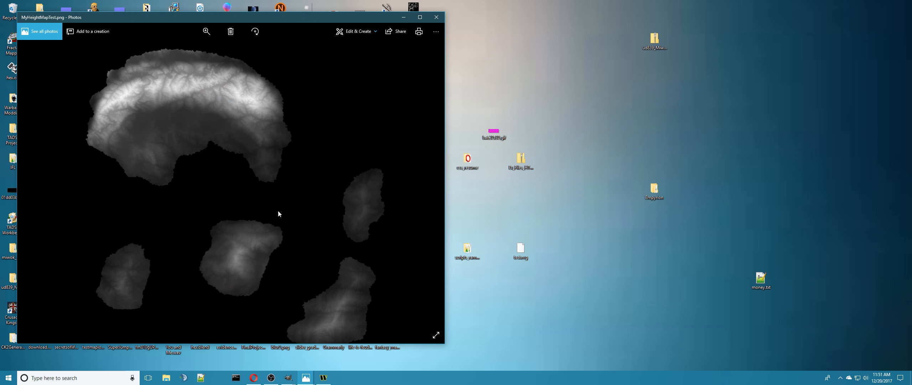
pyautogui.scroll(6, 274, 120)
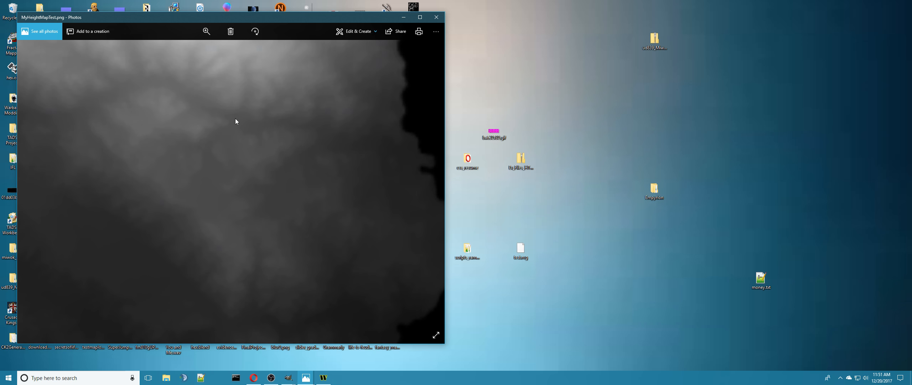
# Step: Inspect the ridges and valleys of the main landmass's northern mountain range up close and at wider view
pyautogui.scroll(-4, 343, 282)
pyautogui.scroll(6, 324, 259)
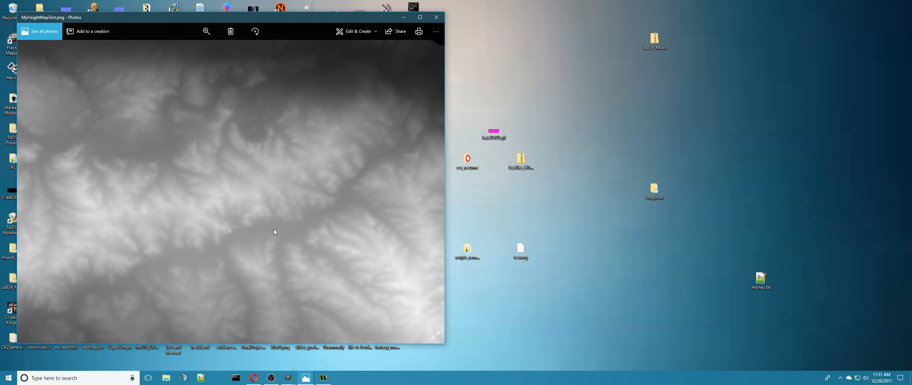
pyautogui.scroll(-4, 343, 170)
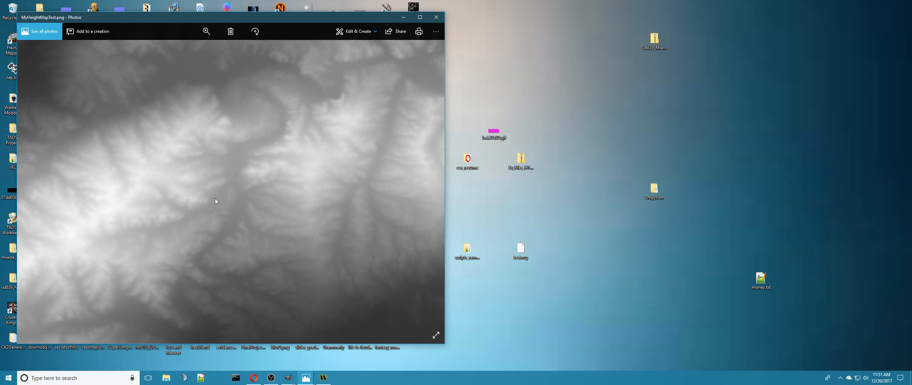
pyautogui.scroll(-5, 231, 204)
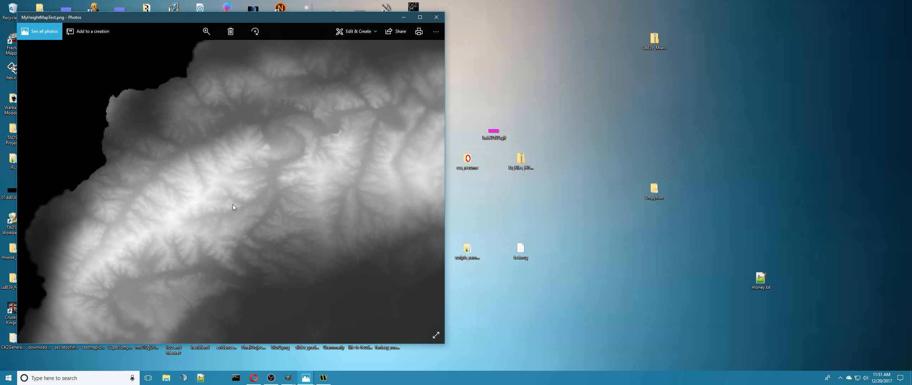
pyautogui.scroll(6, 232, 204)
pyautogui.scroll(-2, 263, 193)
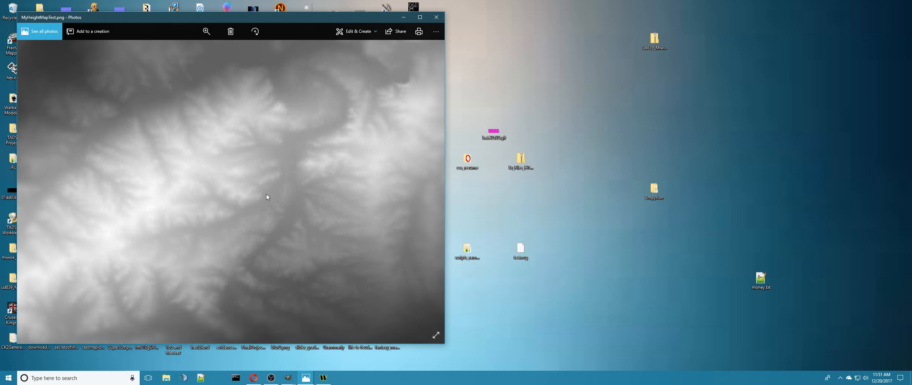
pyautogui.scroll(2, 267, 195)
pyautogui.scroll(-3, 266, 198)
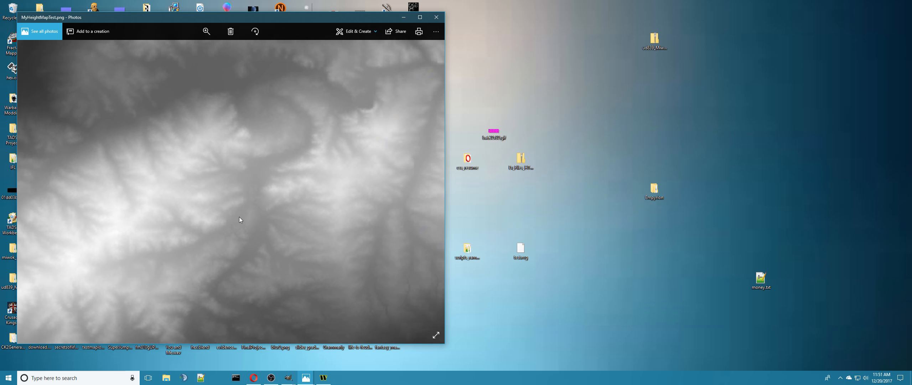
pyautogui.scroll(-5, 267, 206)
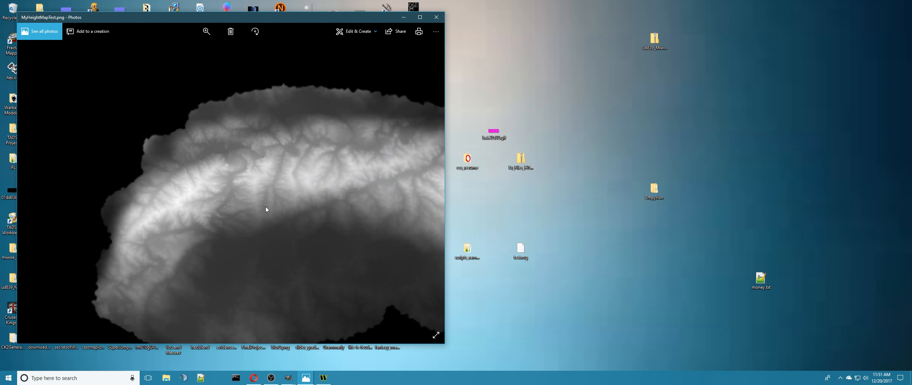
pyautogui.scroll(-1, 265, 210)
# Step: Check the southern bay's coastline and the surrounding islands in the heightmap, and close the image
pyautogui.scroll(8, 266, 209)
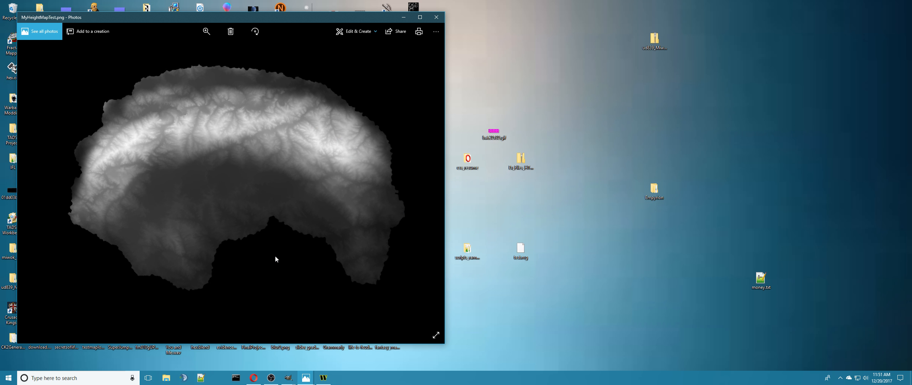
pyautogui.scroll(1, 277, 211)
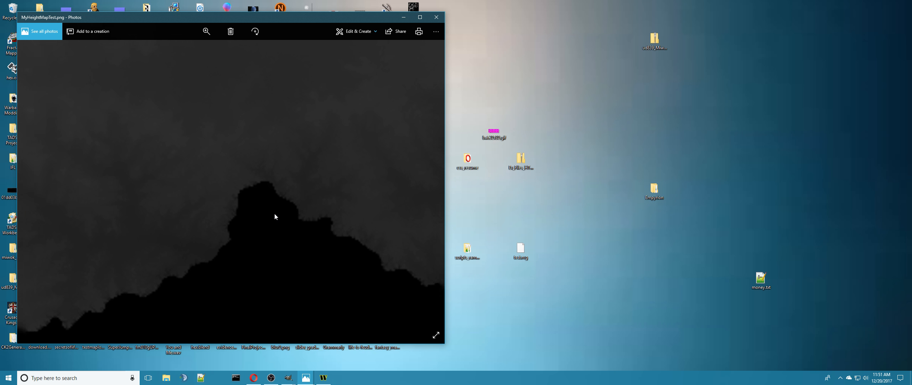
pyautogui.scroll(-3, 275, 214)
pyautogui.scroll(-3, 274, 218)
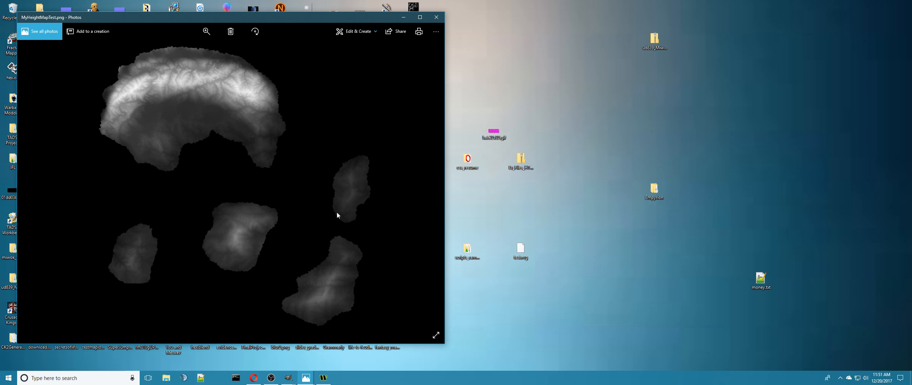
pyautogui.scroll(5, 267, 166)
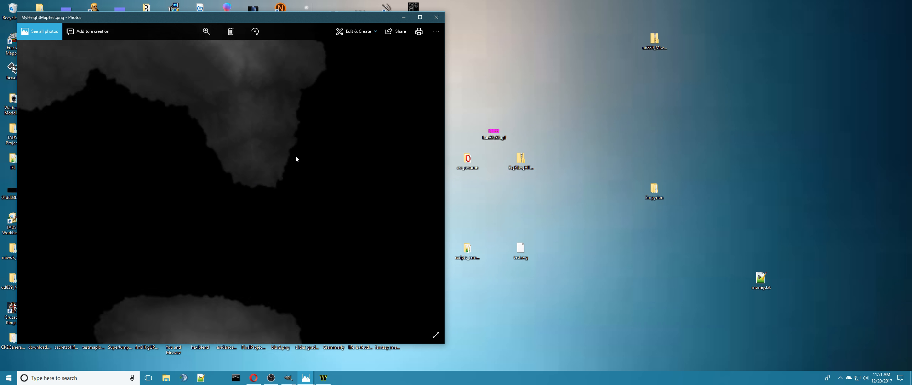
pyautogui.scroll(-5, 291, 132)
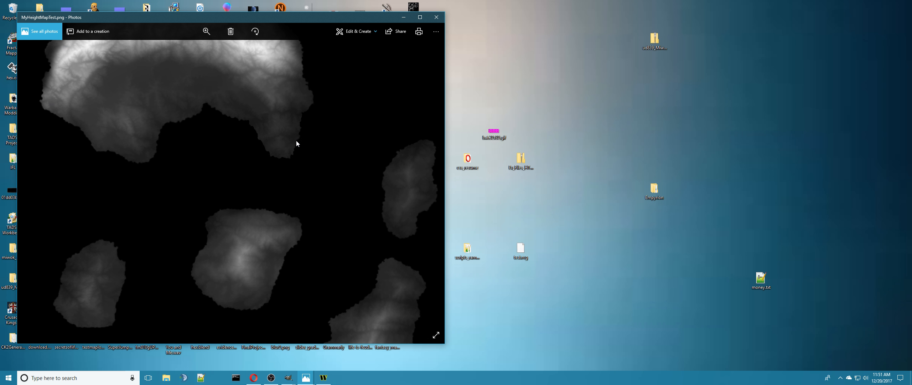
pyautogui.scroll(-1, 332, 218)
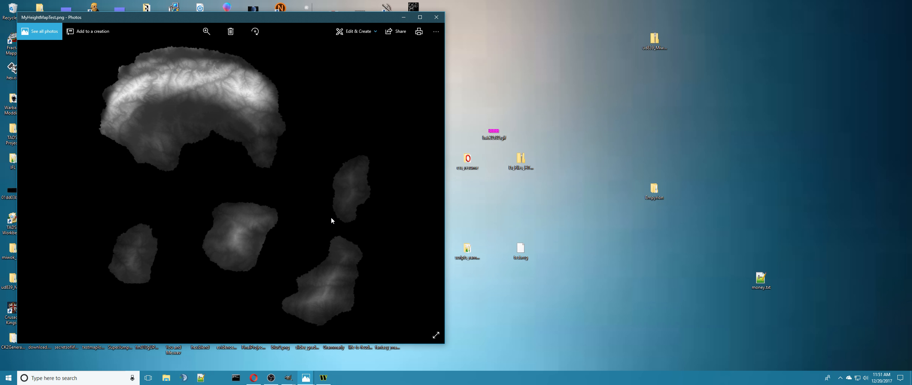
pyautogui.scroll(3, 323, 218)
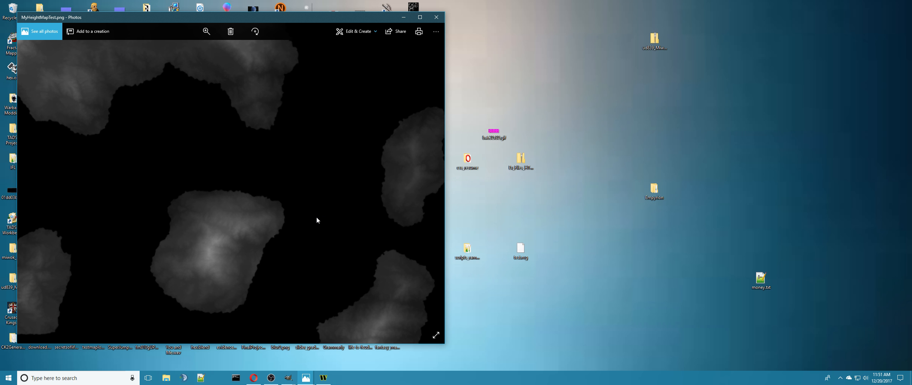
pyautogui.scroll(-2, 316, 217)
pyautogui.click(436, 17)
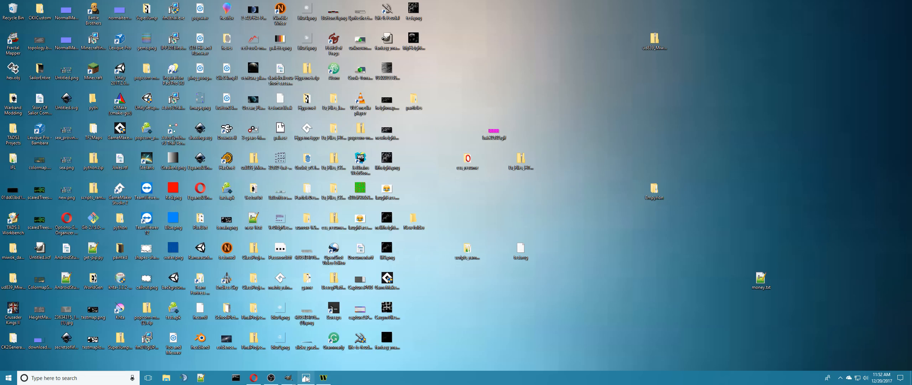
pyautogui.click(271, 377)
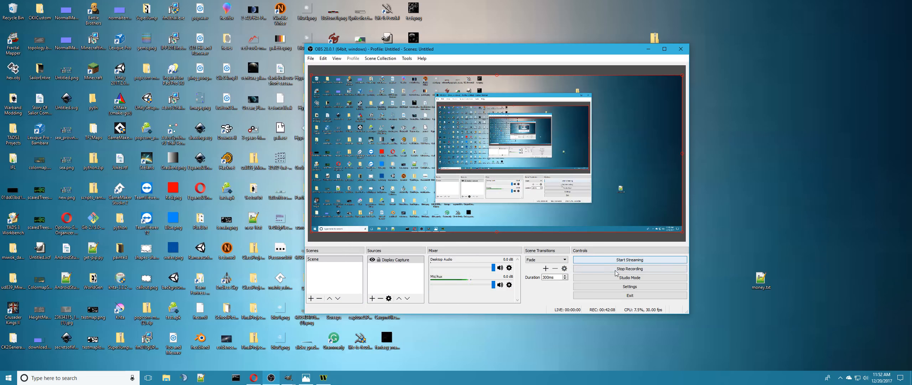